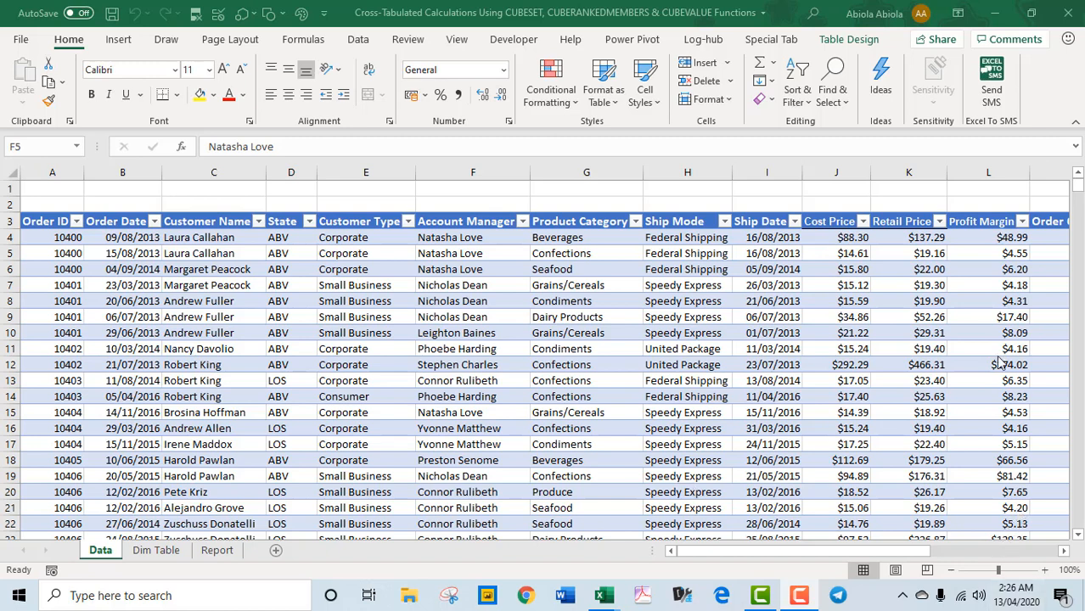
- Check the table names of the transaction data on the Data sheet and the account manager table on the Dim Table sheet
click(745, 291)
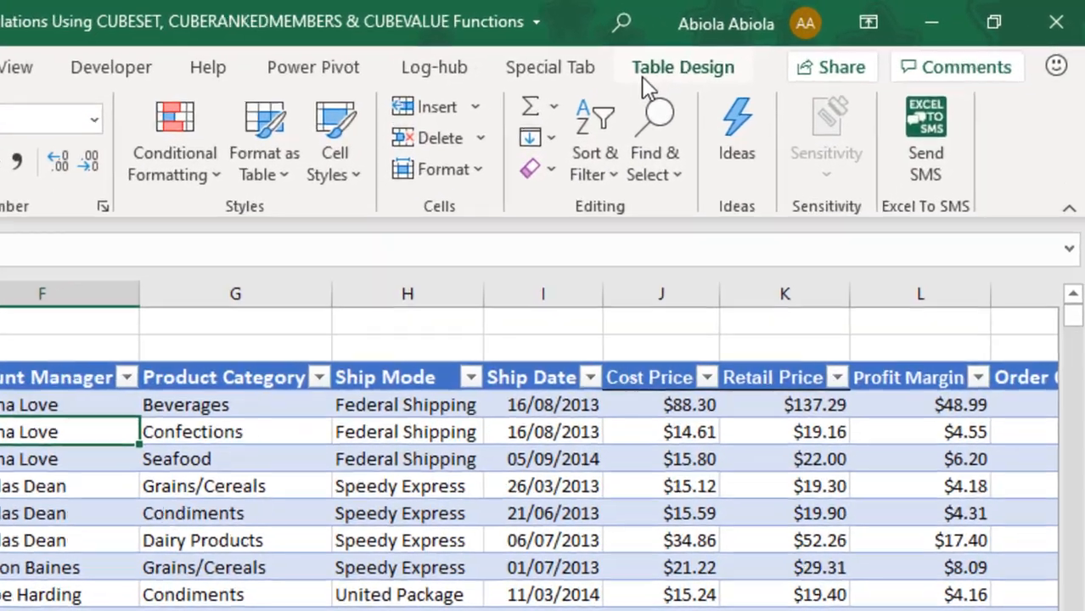
click(811, 44)
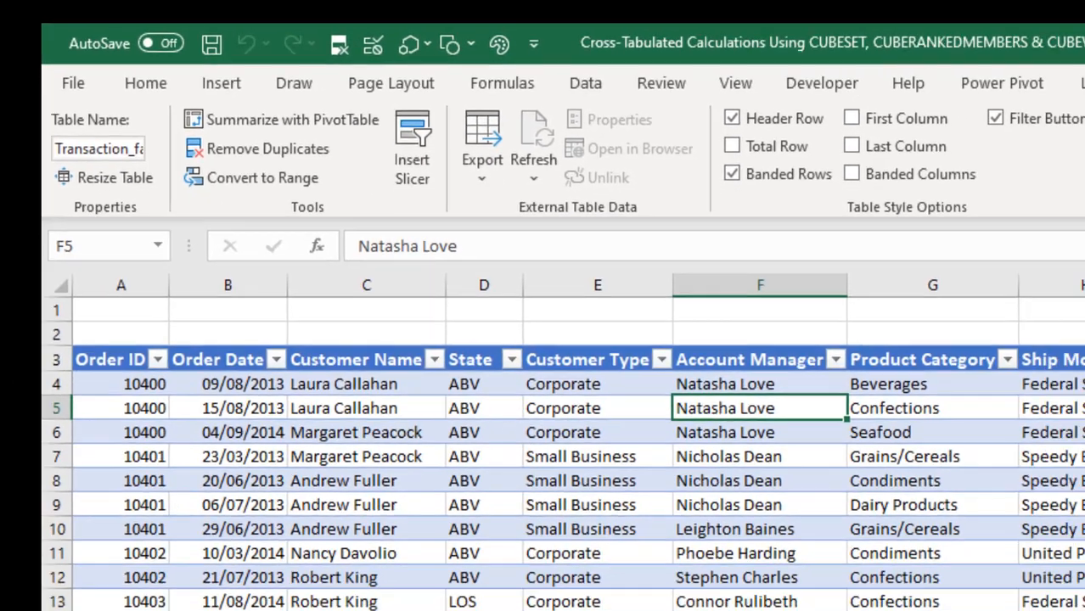
click(161, 586)
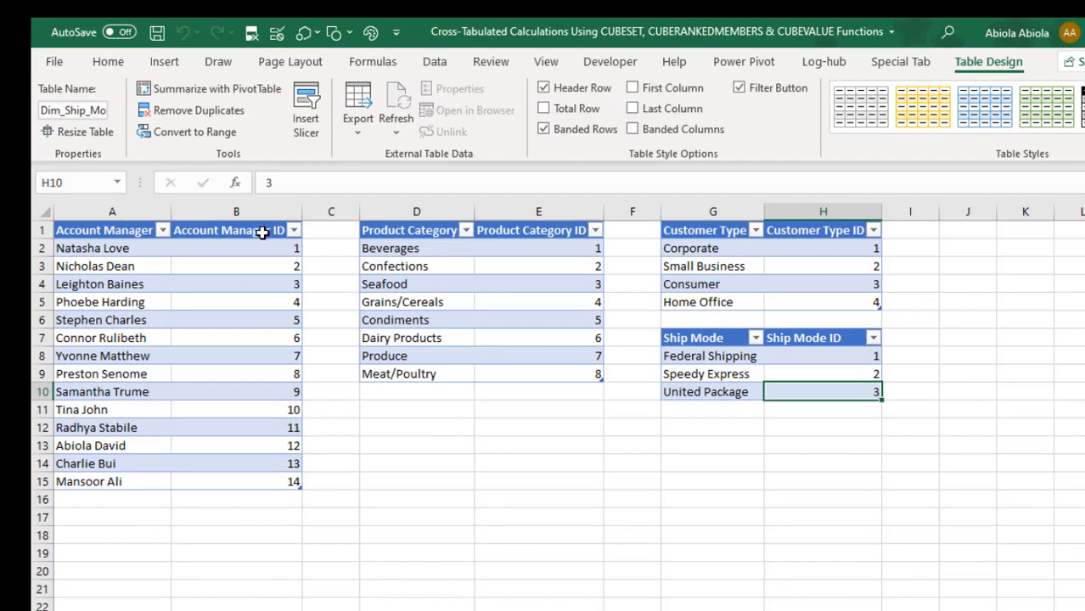
click(264, 266)
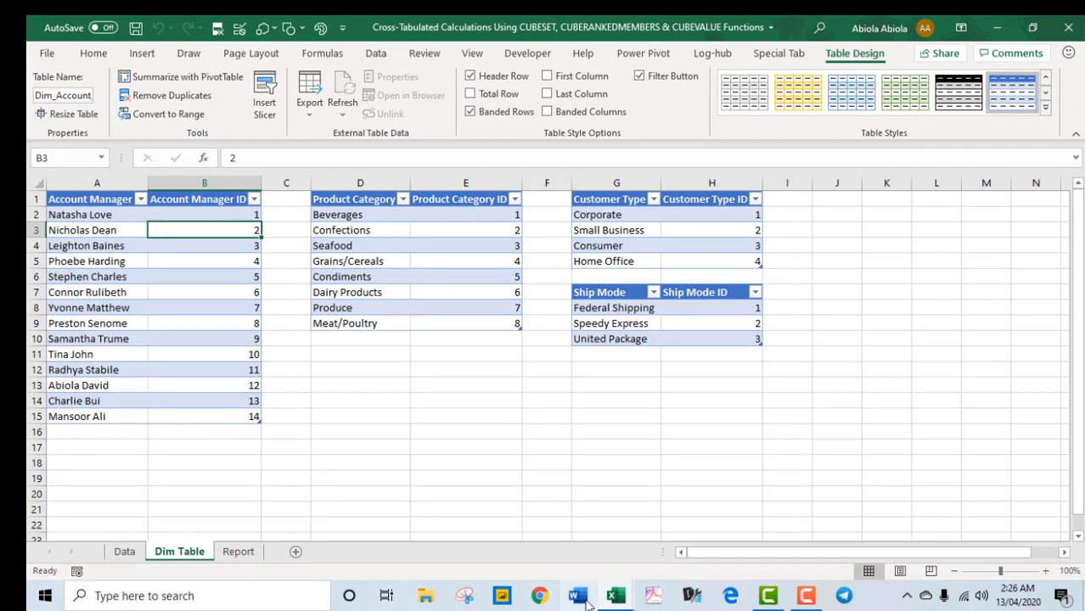
- Examine the data model's table relationships in Power Pivot's diagram view and the Total Sales measure in data view, then return to the workbook
mouse_move(614, 607)
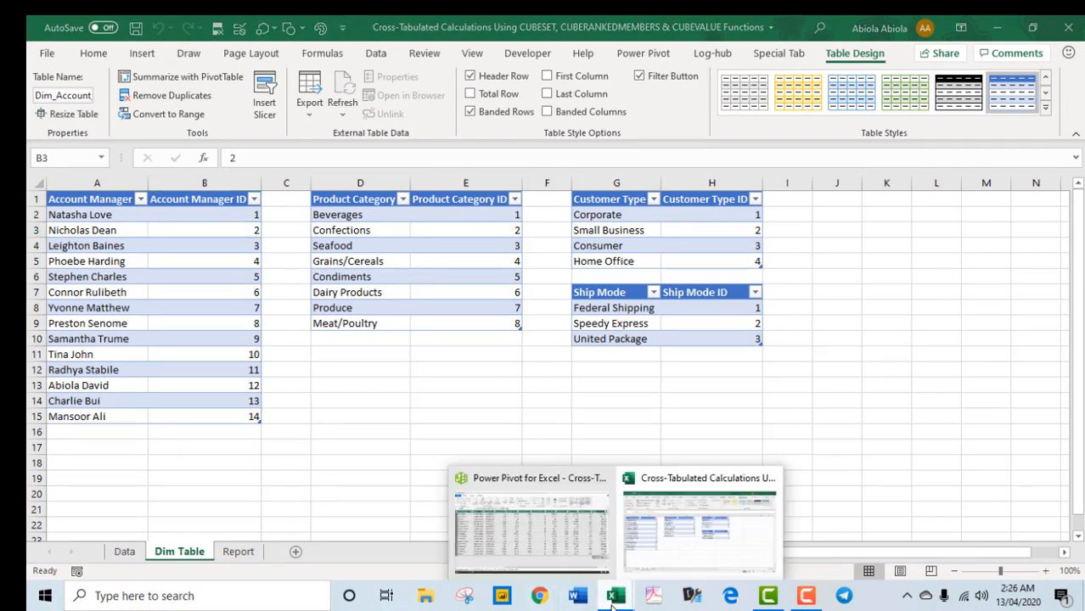
click(558, 556)
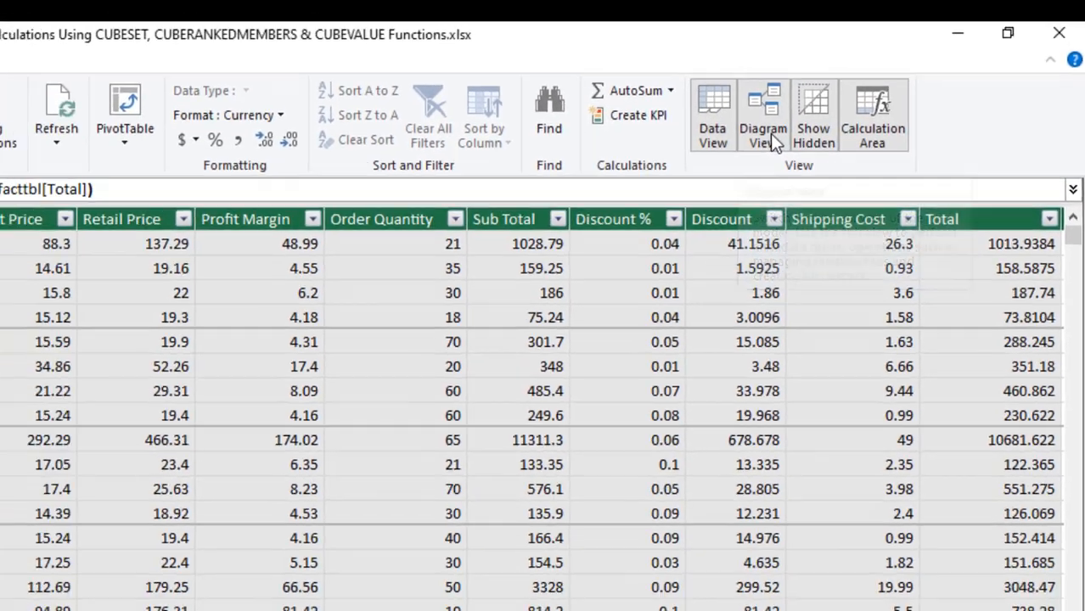
click(702, 170)
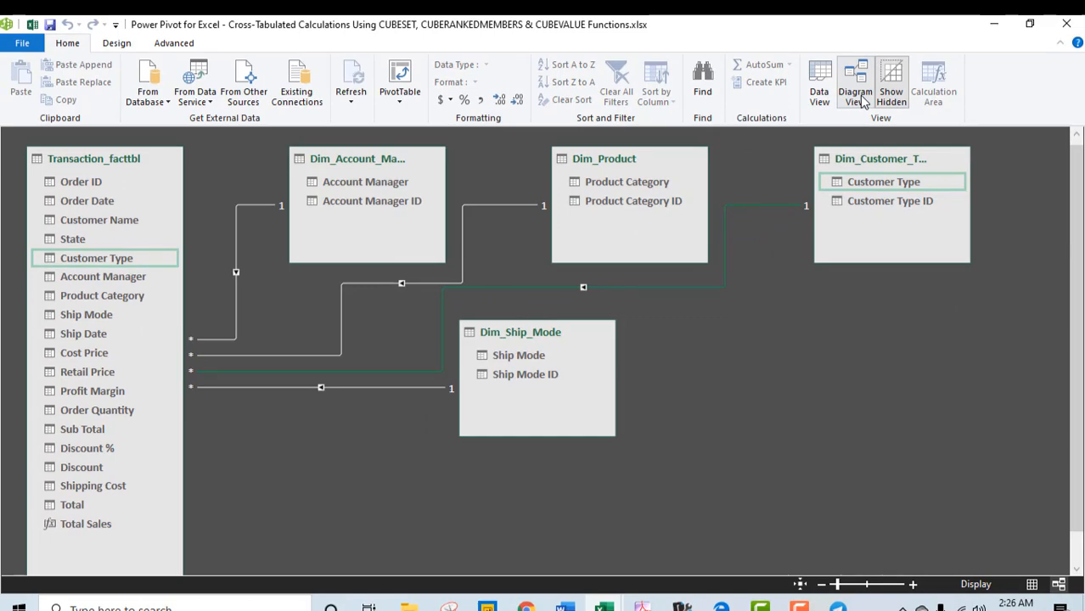
click(822, 98)
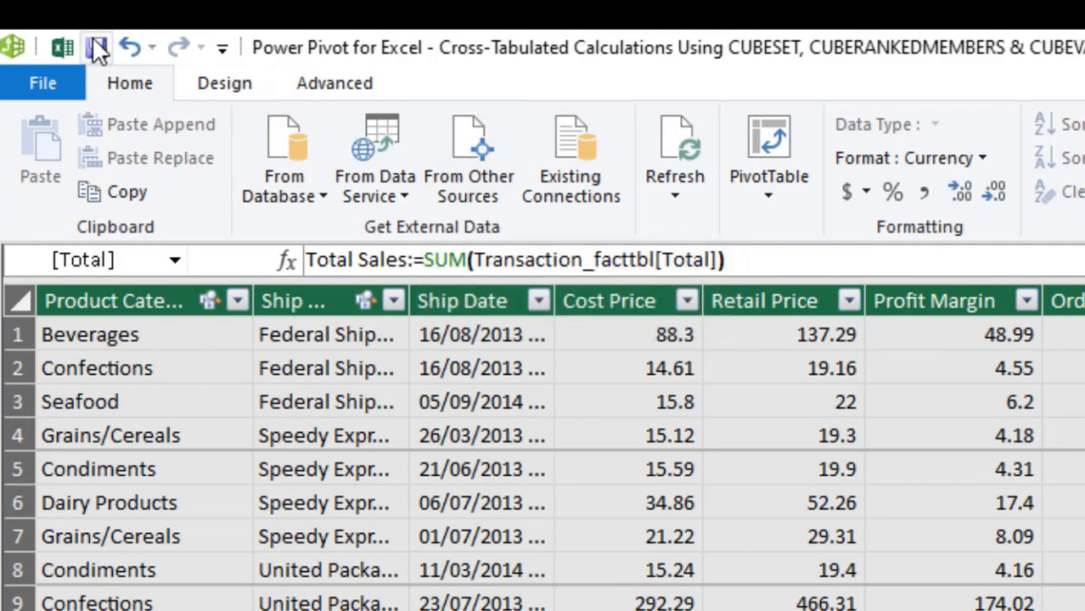
click(59, 47)
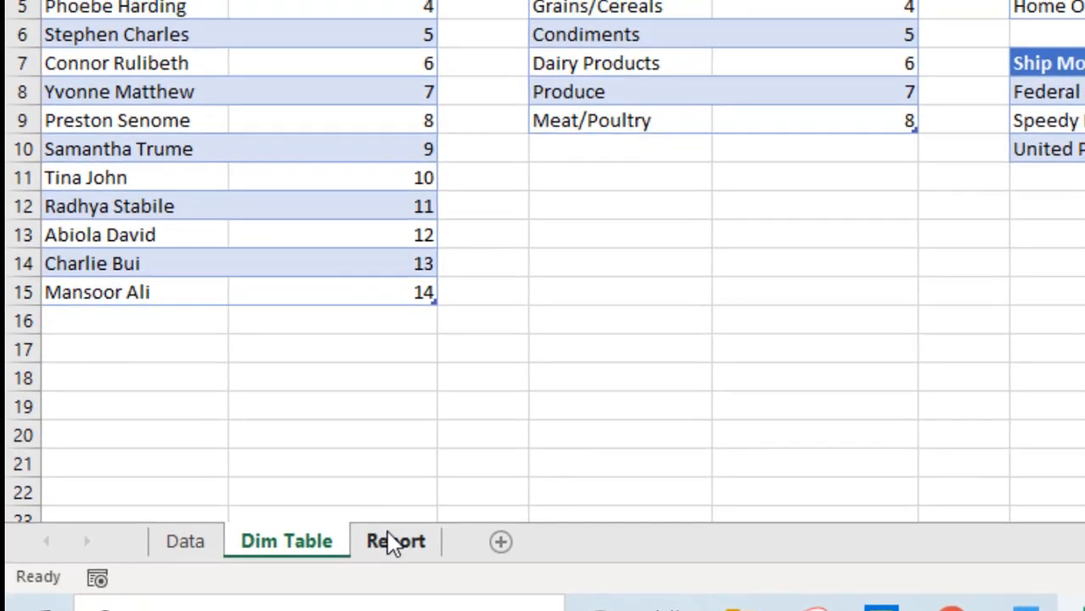
- Start a CUBESET formula in cell A4 of the Report sheet with "ThisWorkbookDataModel" as the connection
click(396, 500)
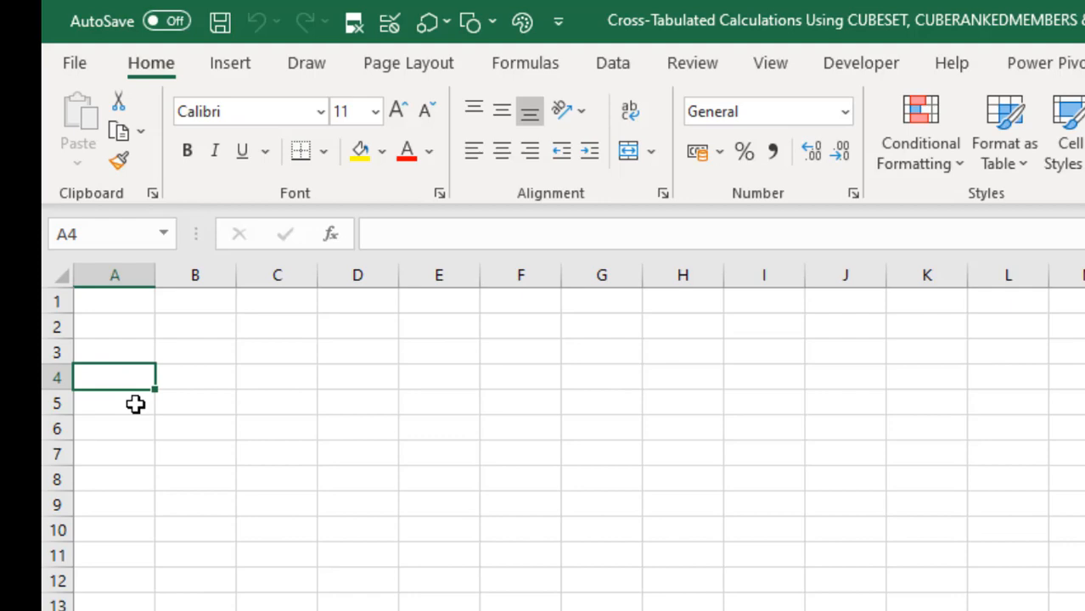
text(=cube)
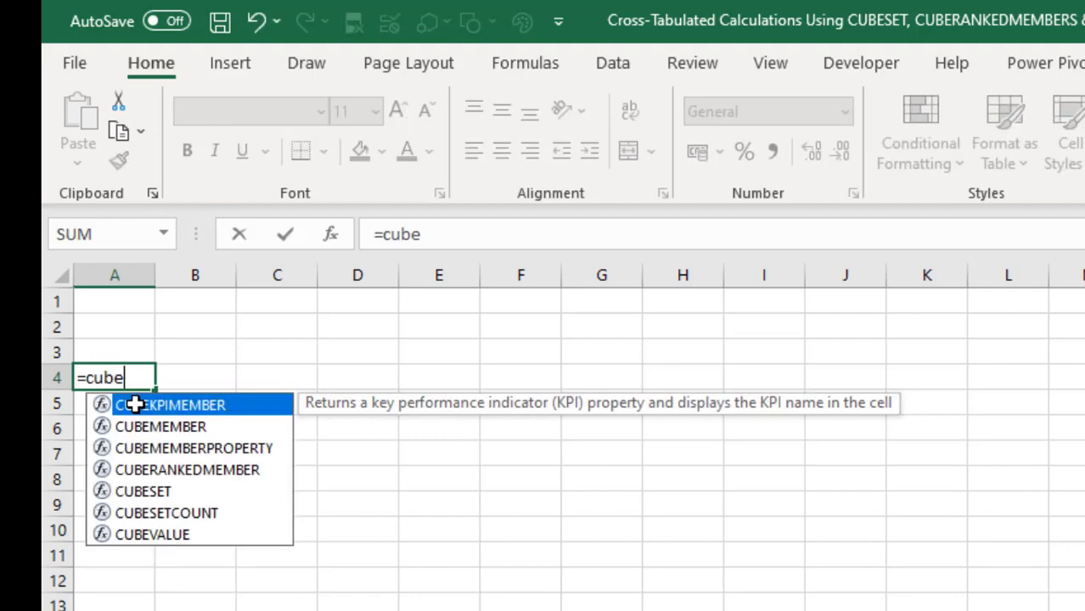
text(se)
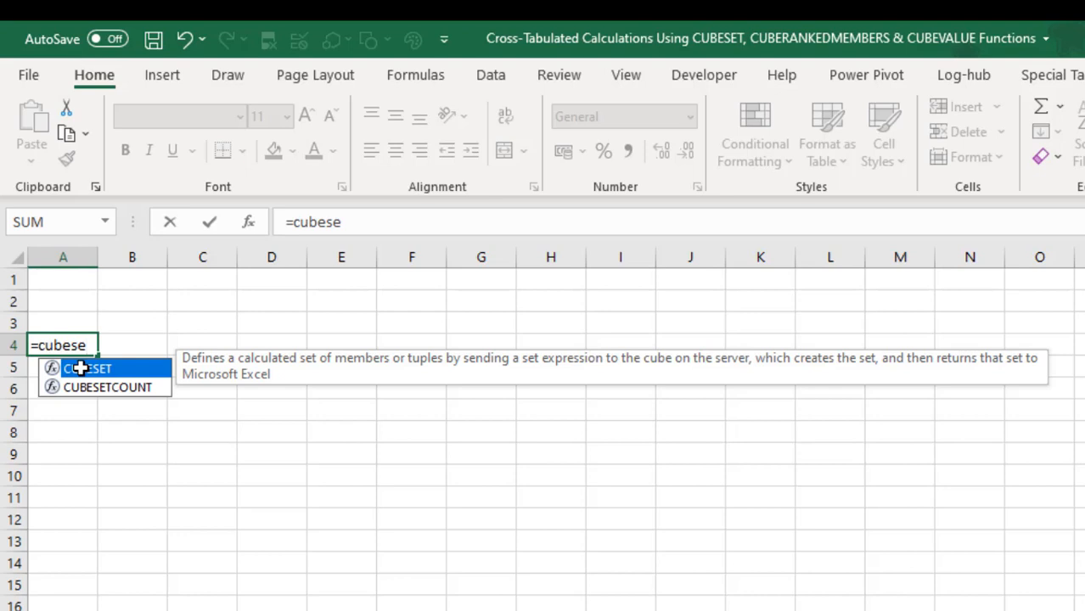
double_click(80, 368)
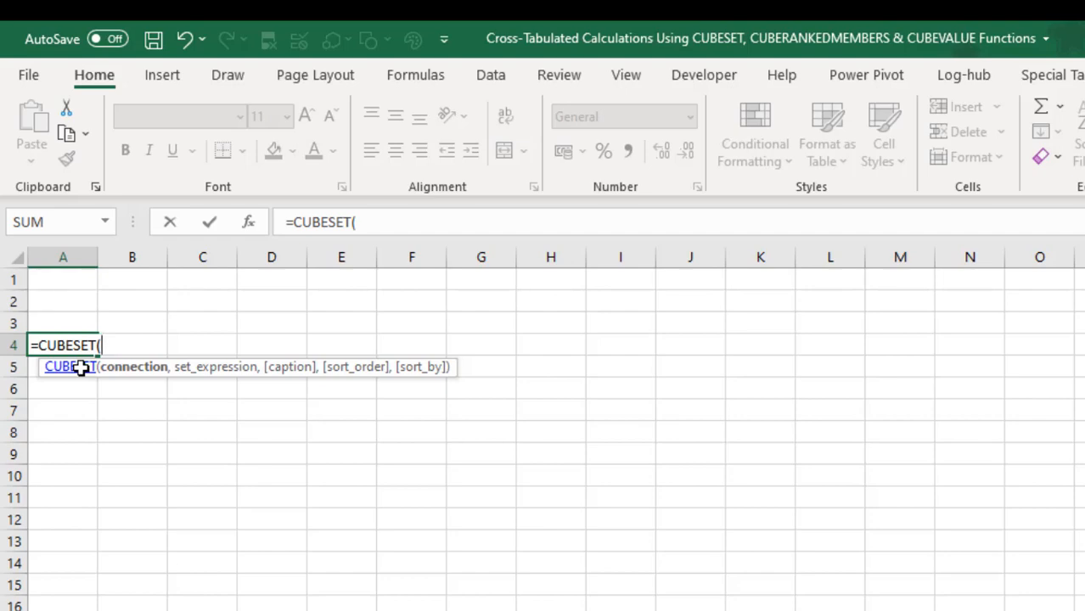
text(")
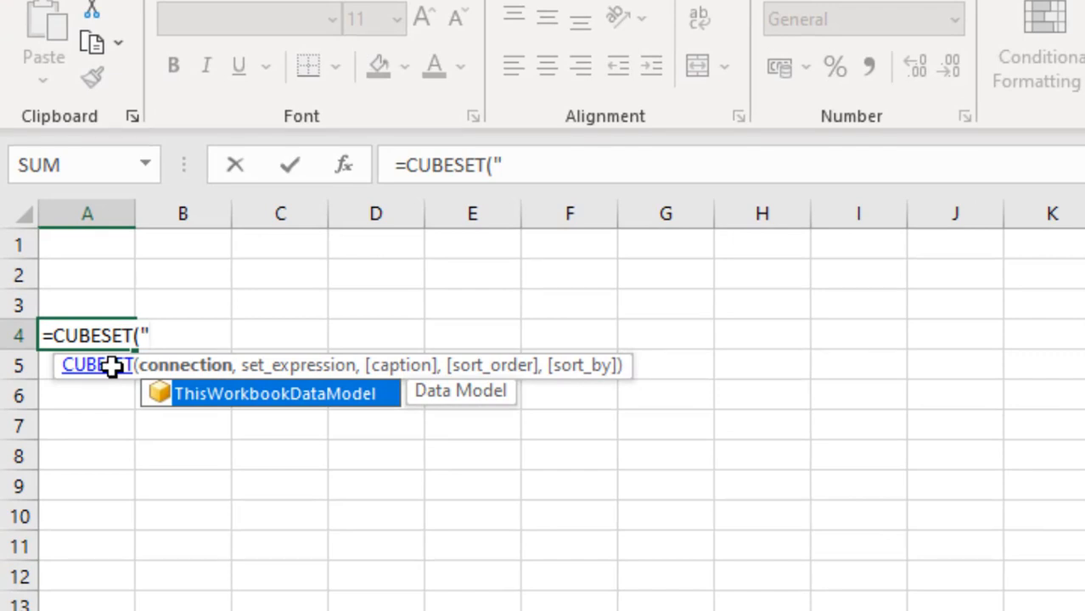
key(Tab)
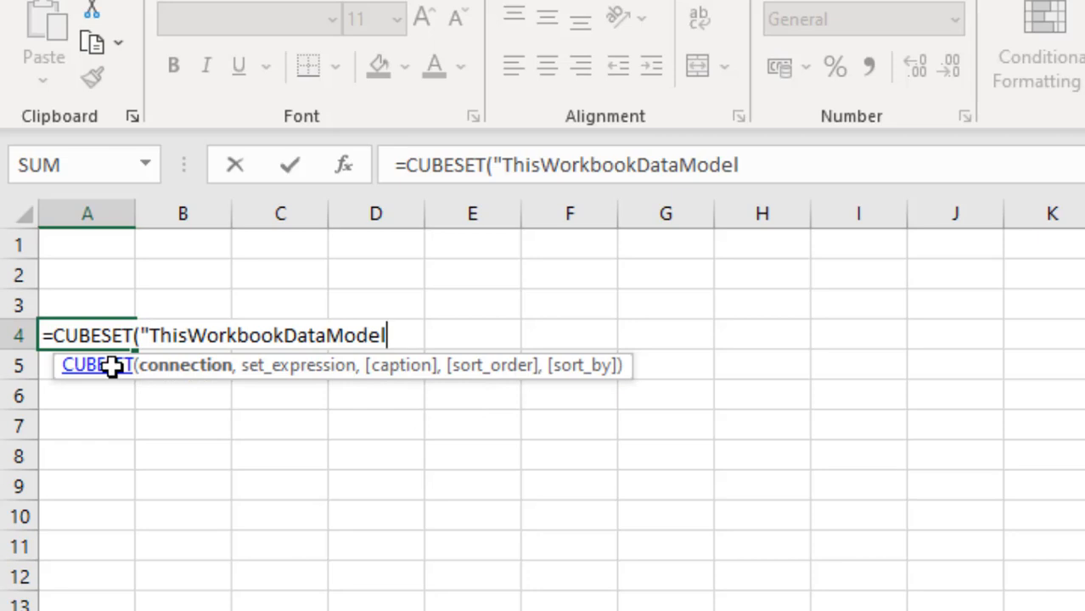
text(",)
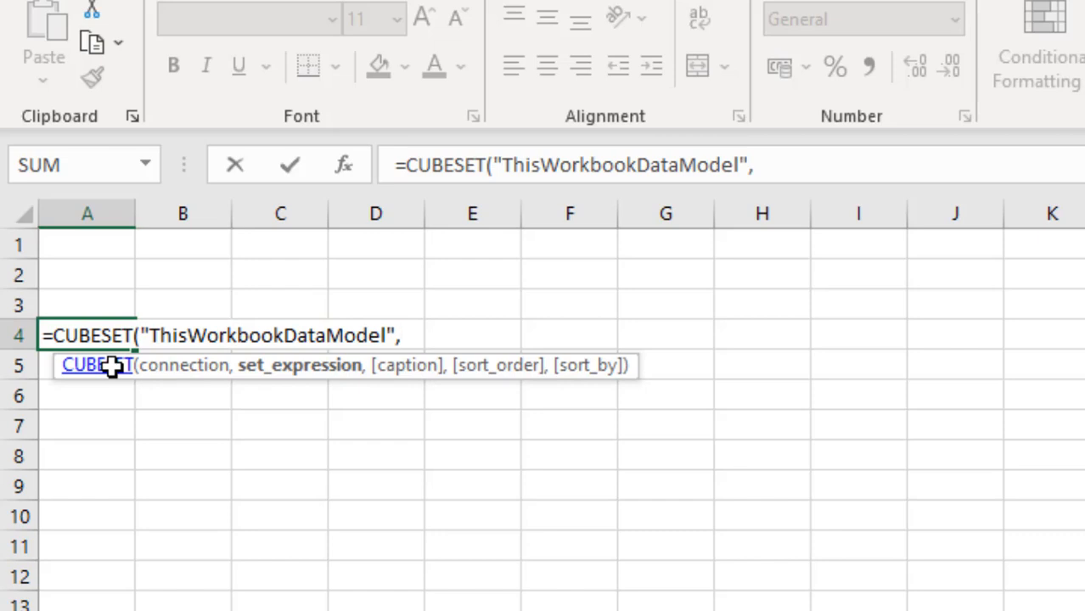
- Enter "[Transaction_facttbl].[Account Manager].members" as the set expression of the CUBESET formula
text(")
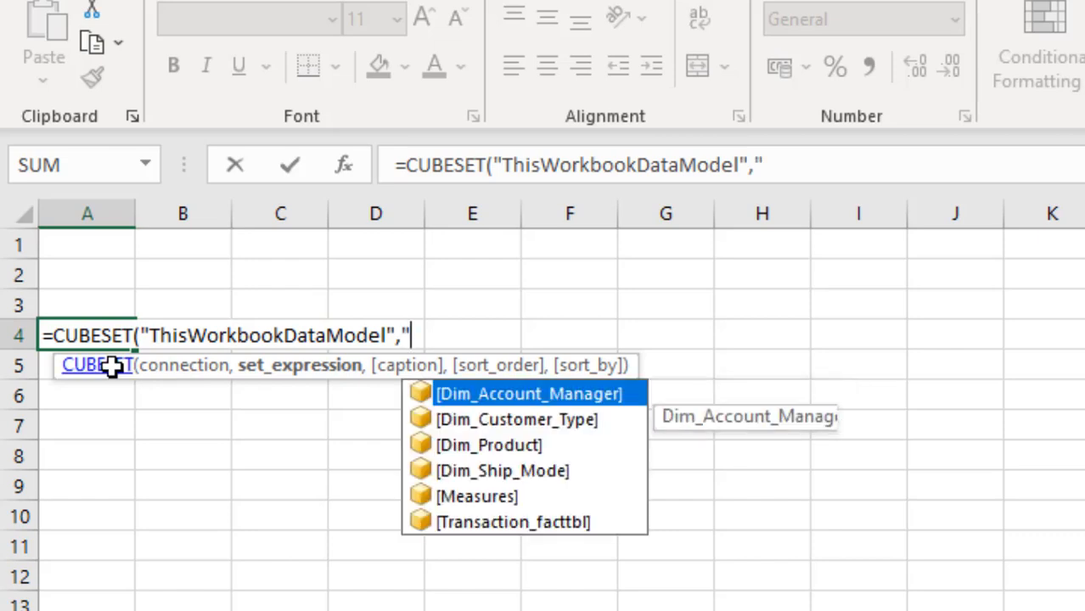
key(Down)
key(Down)
key(Down)
key(Down)
key(Down)
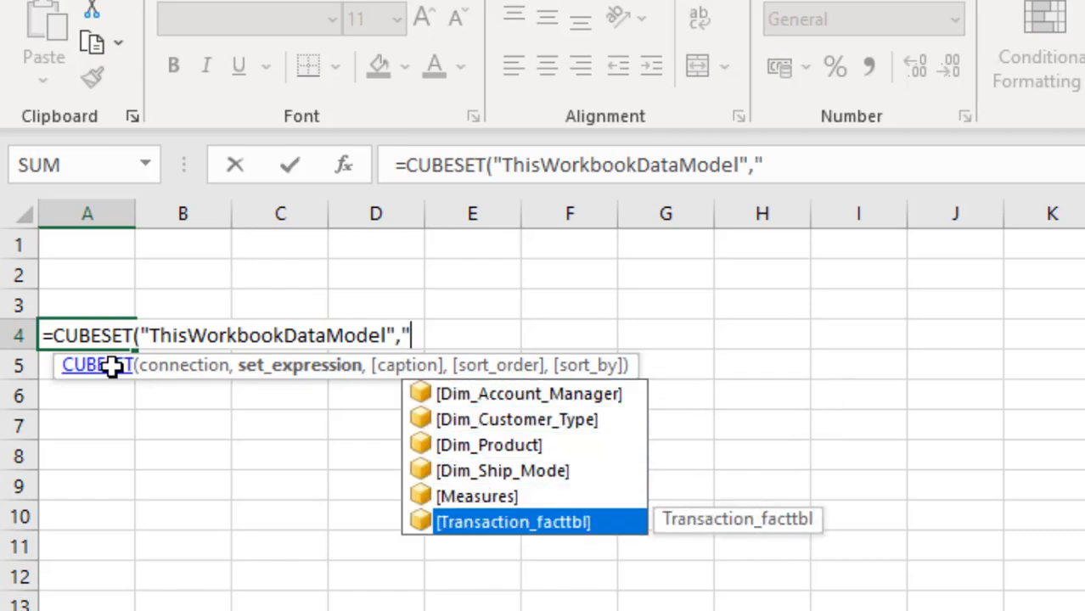
key(Tab)
text(.)
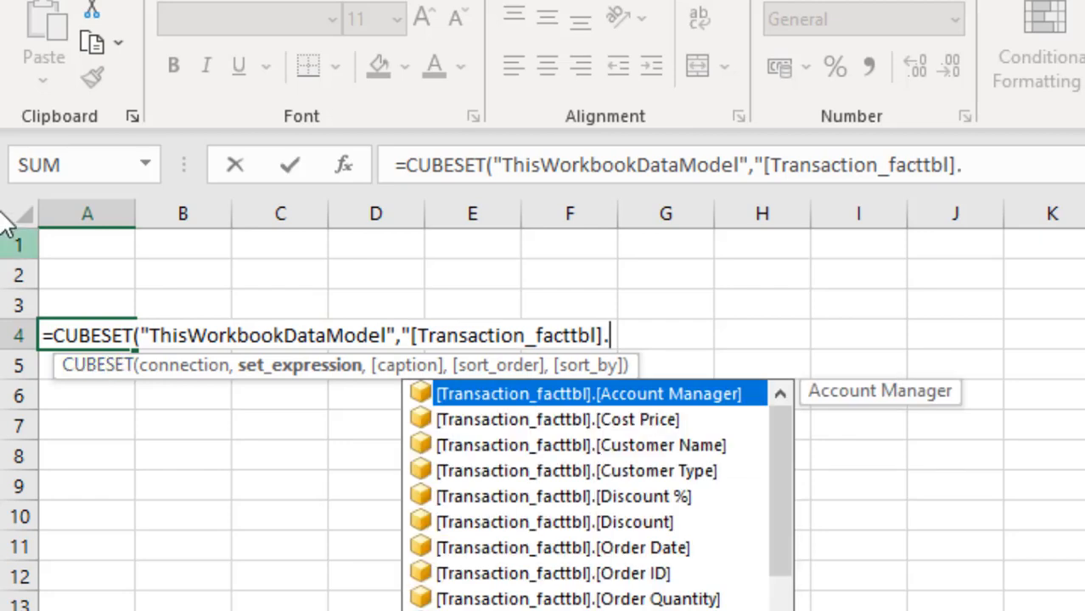
double_click(651, 395)
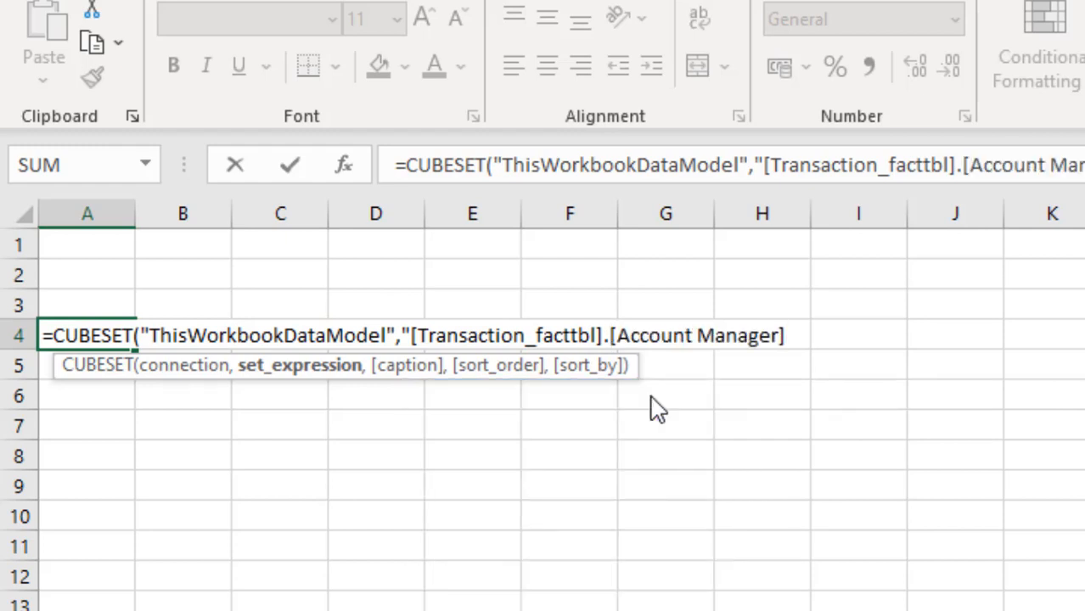
text(.)
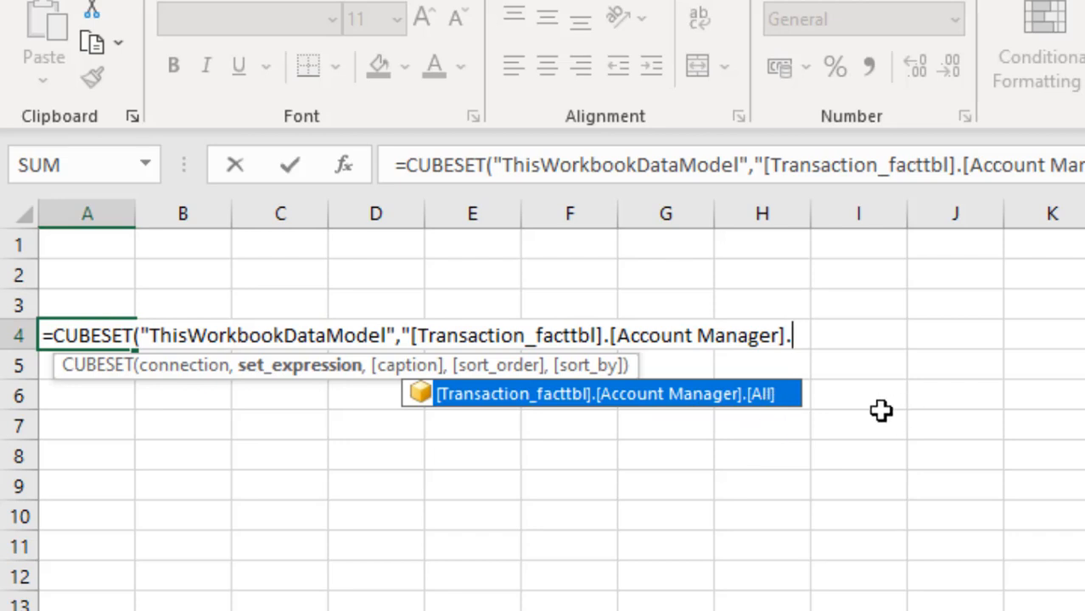
text(mem)
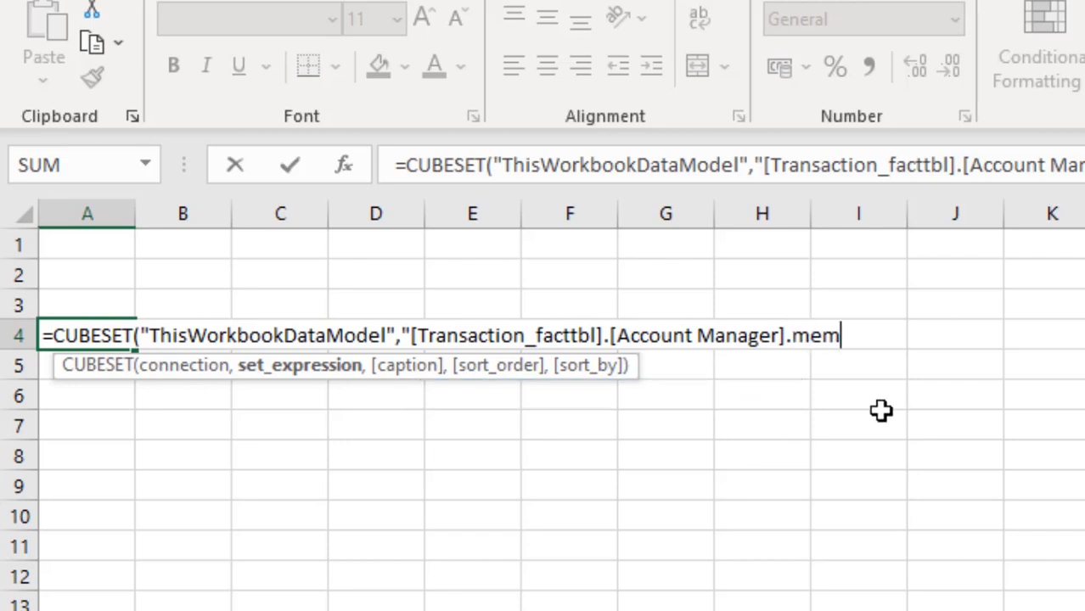
text(bers",)
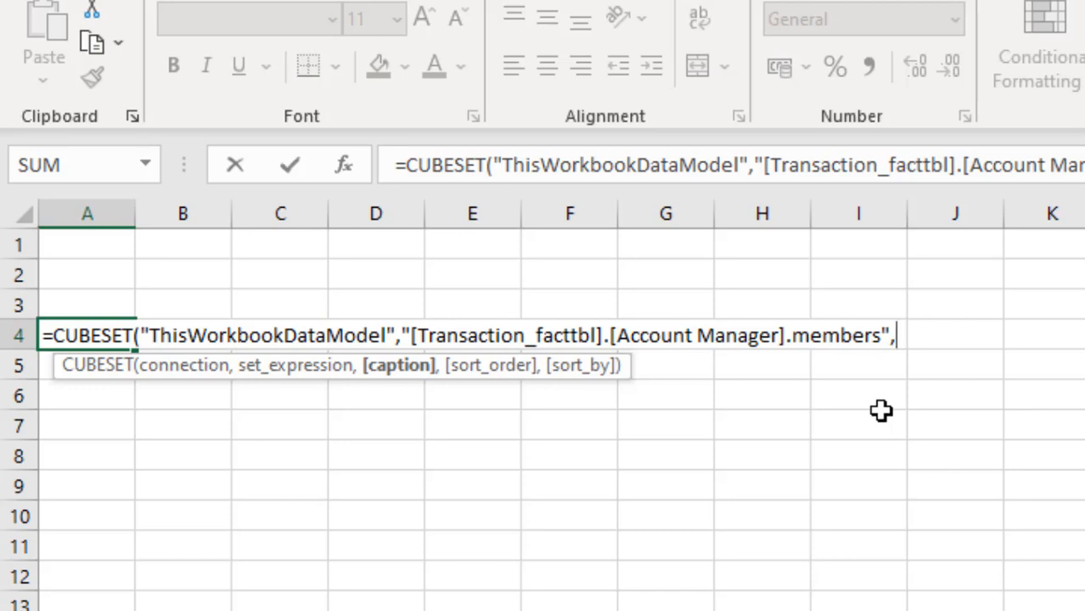
- Enter "Account Manager" as the caption argument of the CUBESET formula
text(")
text(Account M)
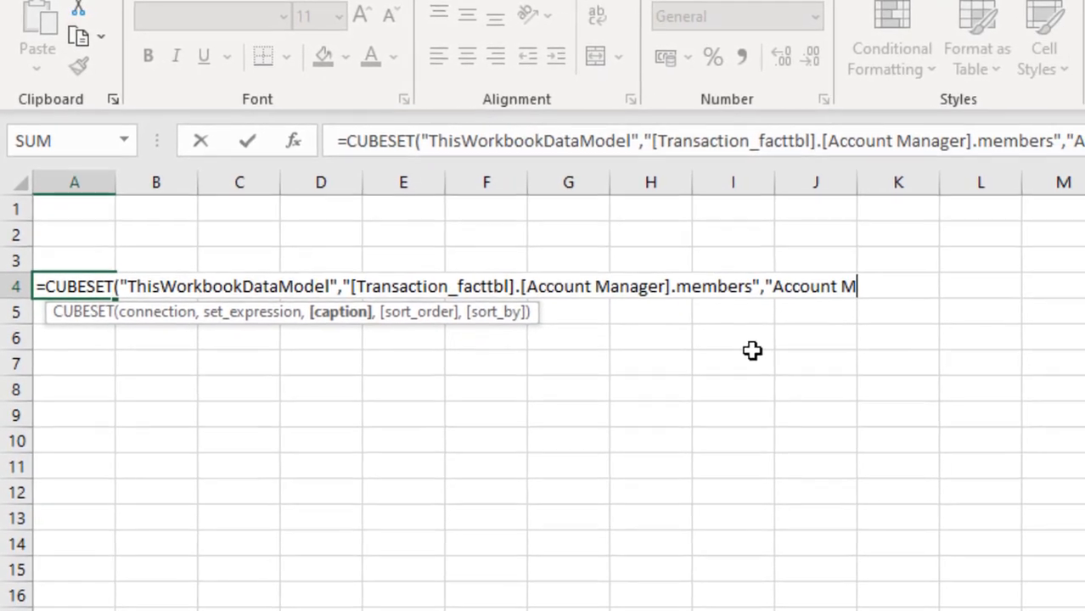
text(snager)
key(BackSpace)
key(BackSpace)
key(BackSpace)
key(BackSpace)
key(BackSpace)
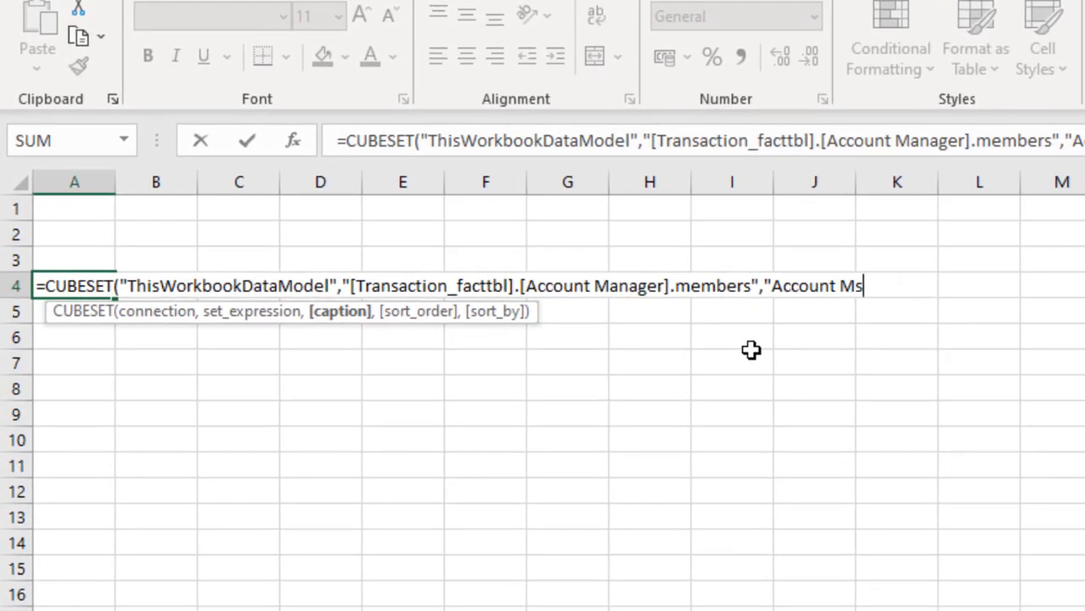
key(BackSpace)
text(anager)
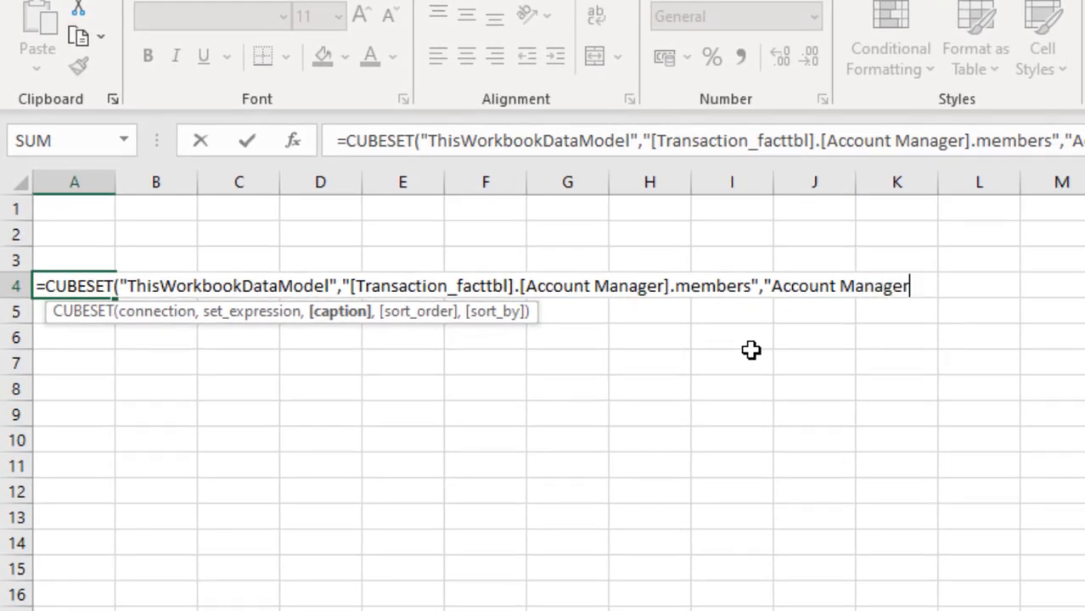
text(",)
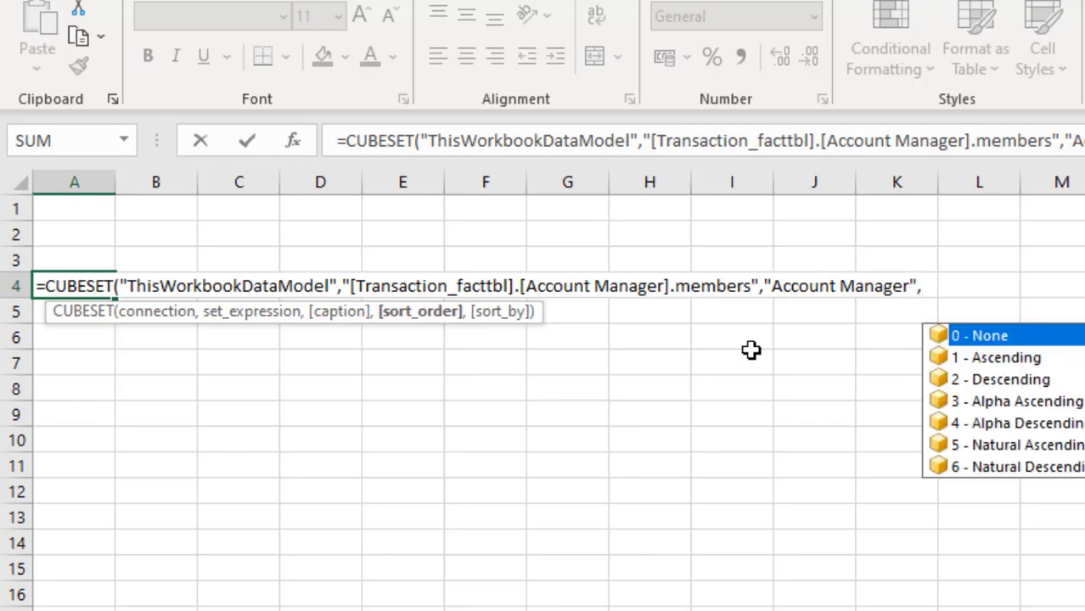
- Set the sort order argument of the CUBESET formula to 5, Natural Ascending
key(Down)
key(Down)
key(Down)
key(Down)
key(Down)
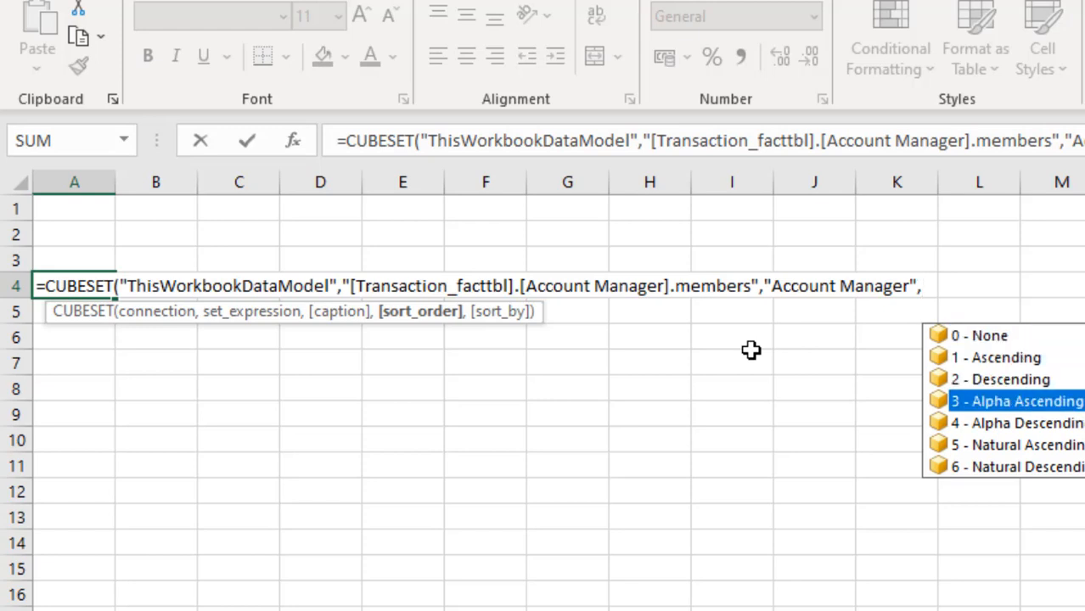
key(Tab)
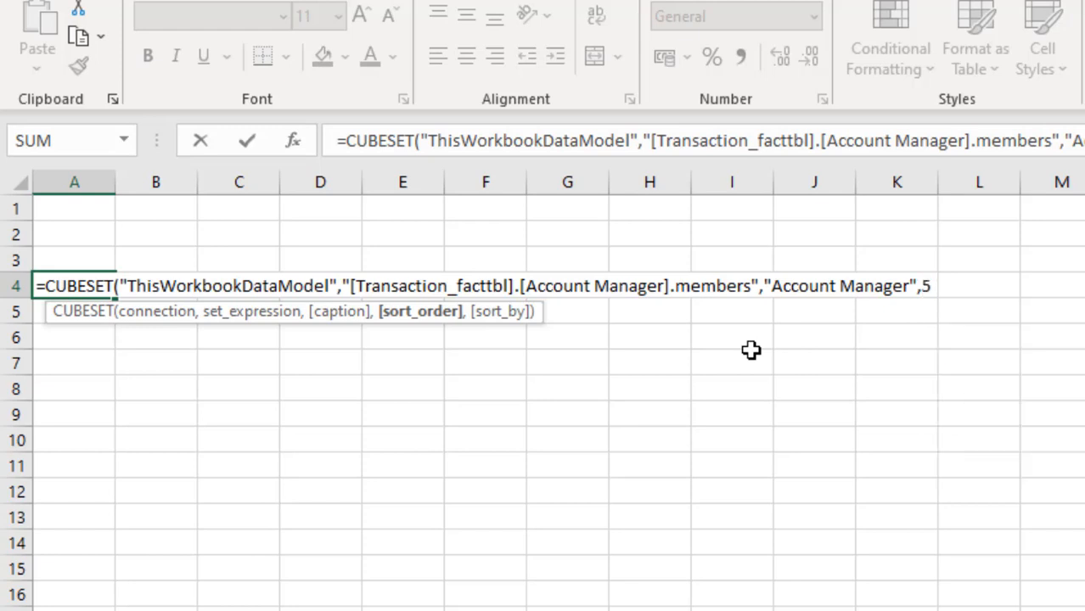
text(,)
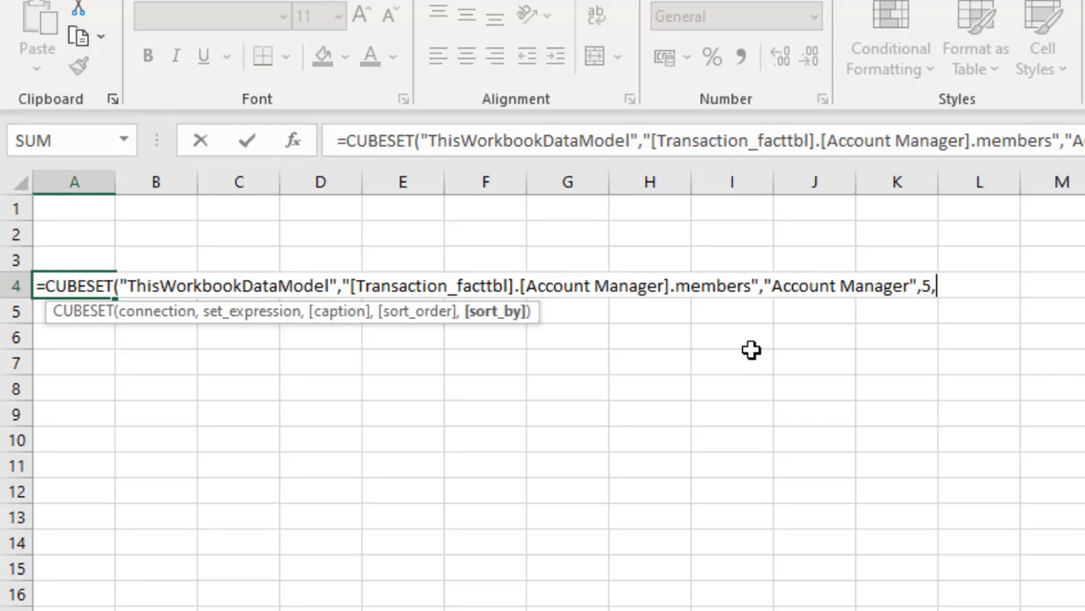
- Enter "[Measures].[Total Sales]" as the sort-by argument and complete the CUBESET formula in A4
text(")
key(Down)
key(Down)
key(Down)
key(Down)
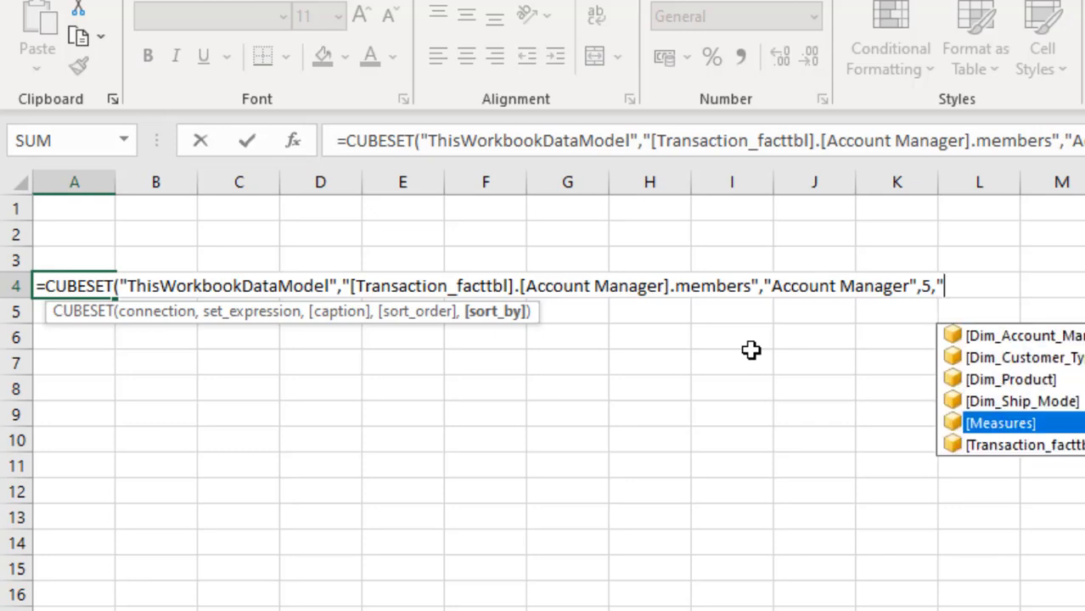
key(Tab)
text(.)
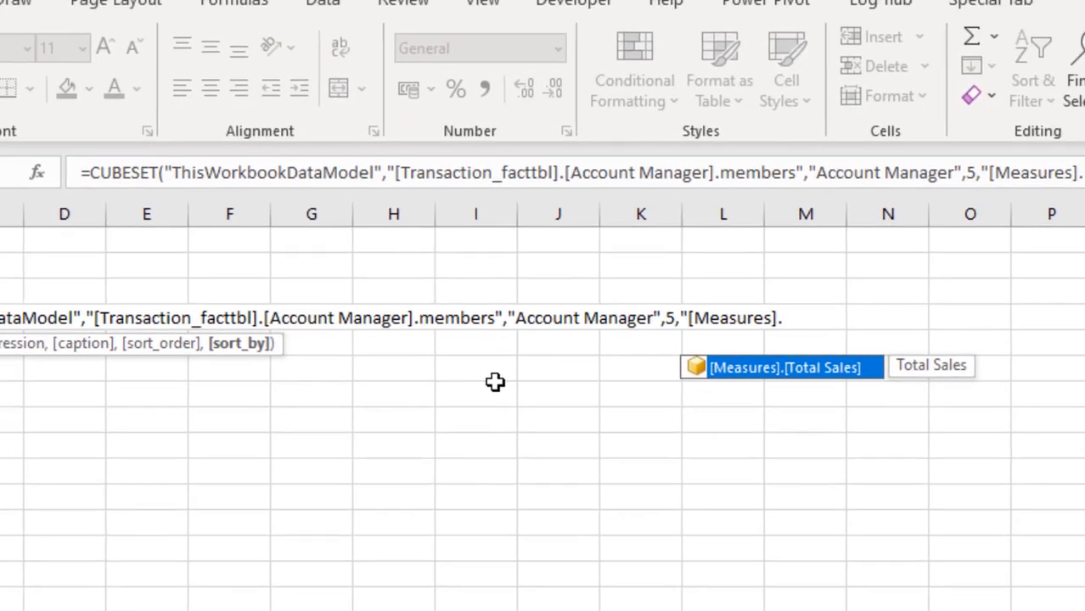
key(Tab)
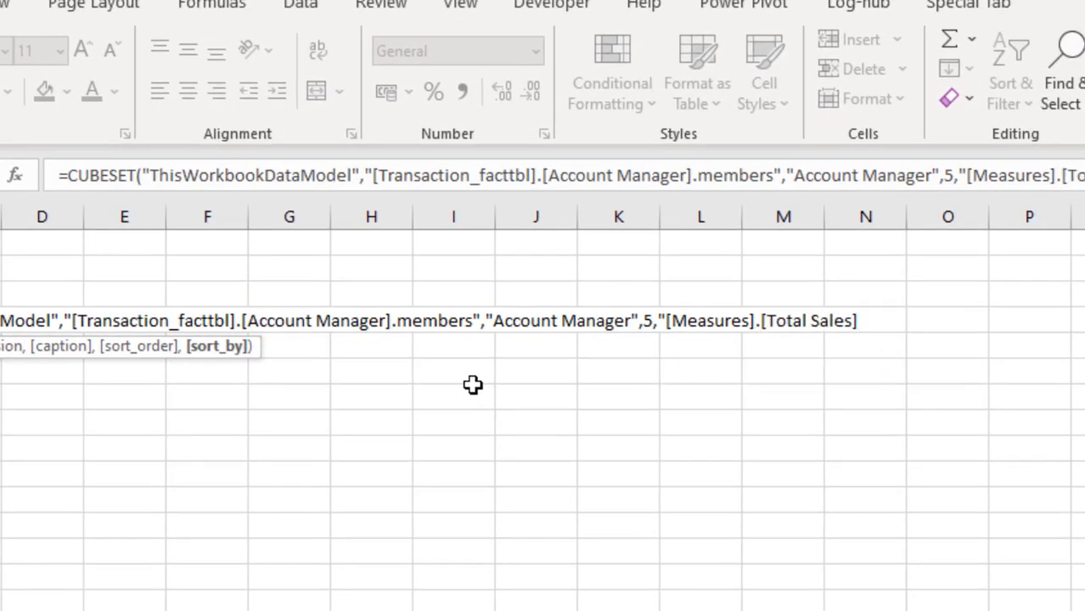
text("))
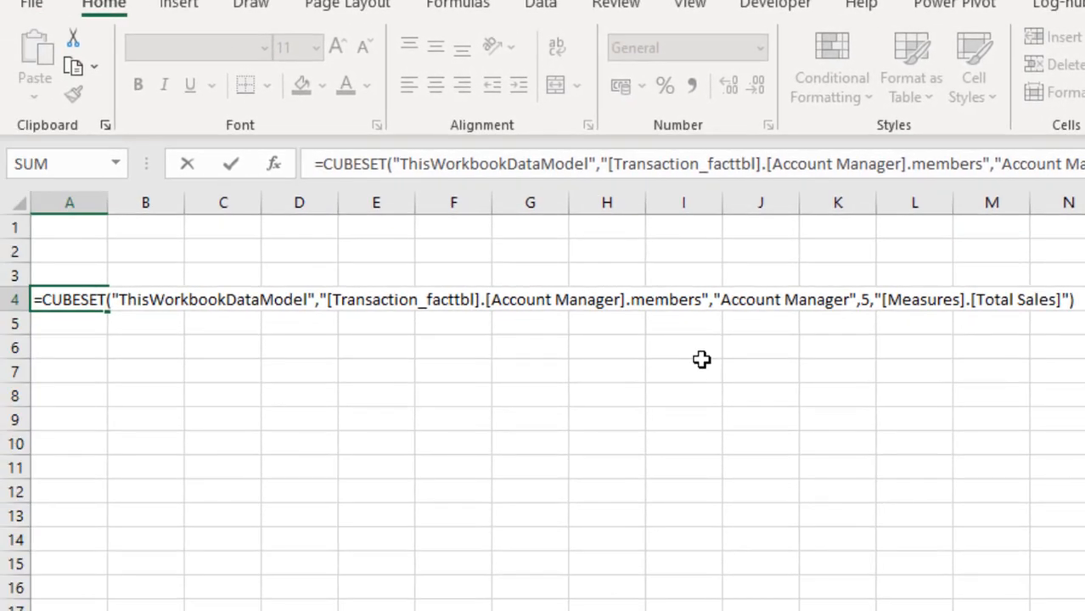
key(ctrl+Return)
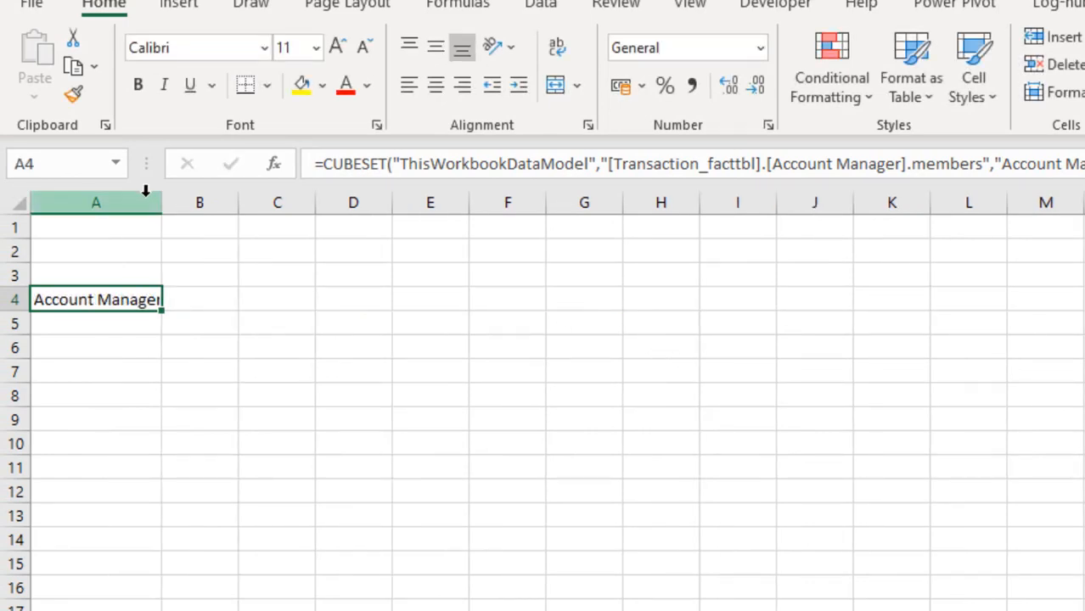
- Widen column A to fit its text and enter the label "Total Sales" in cell A3
drag(162, 202, 191, 203)
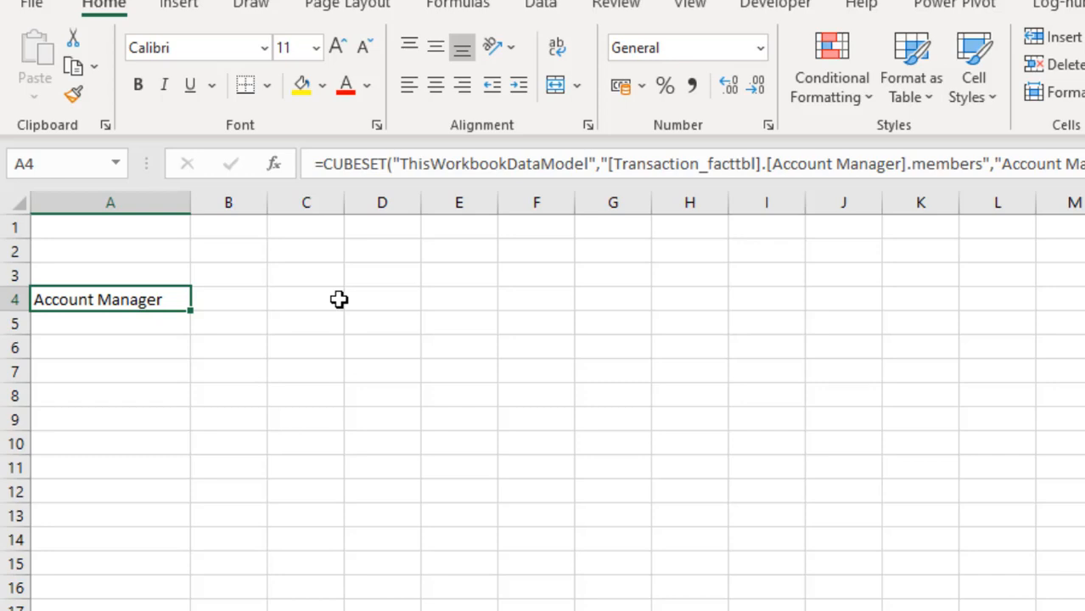
click(152, 278)
text(Total Sales)
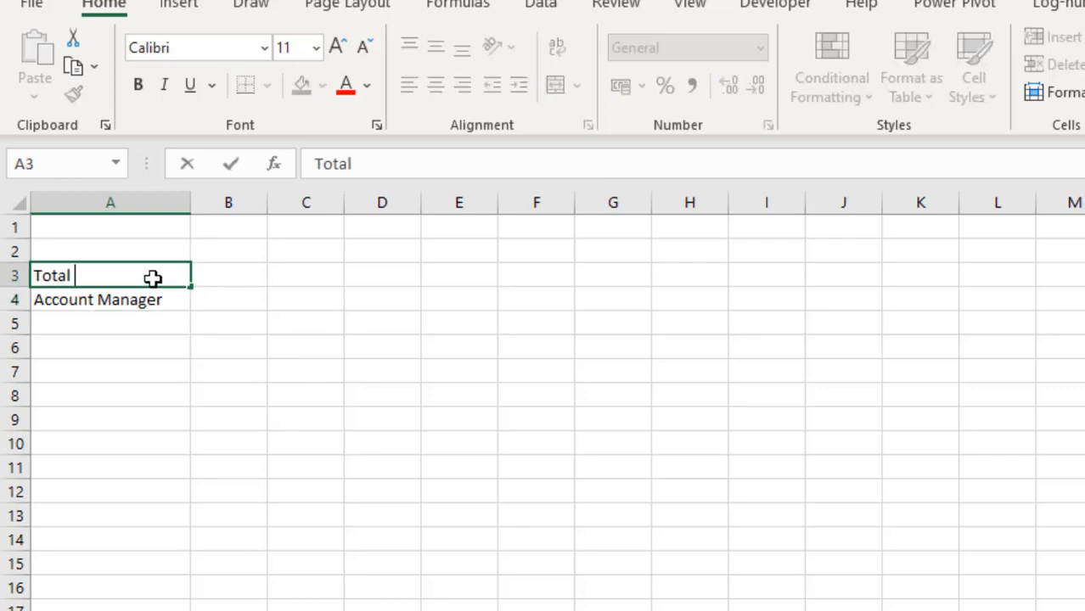
click(244, 274)
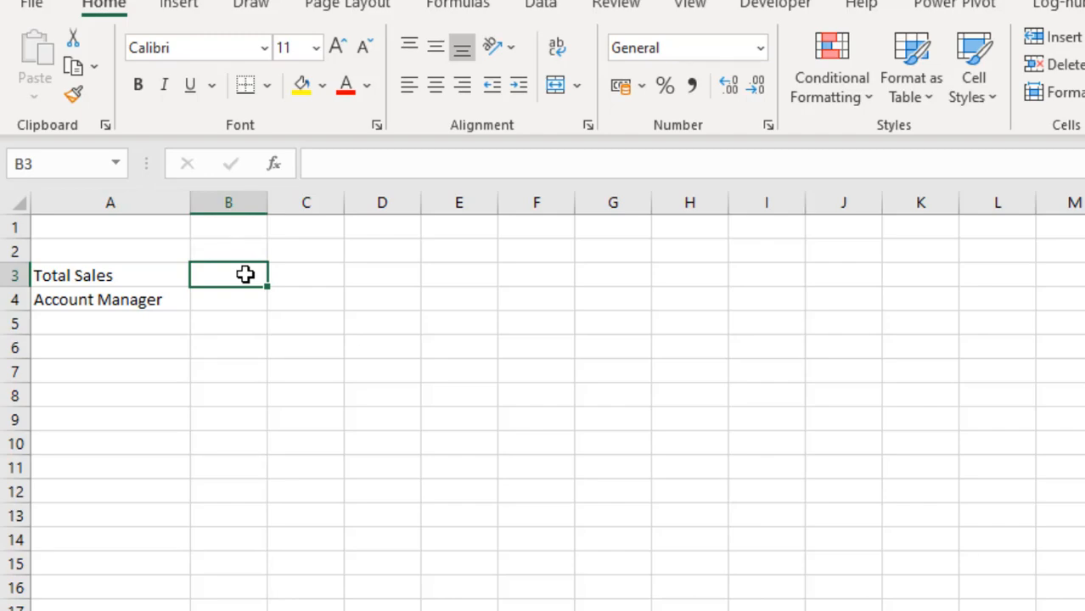
- Copy the full text of the CUBESET formula in A4 into cell B3
click(133, 293)
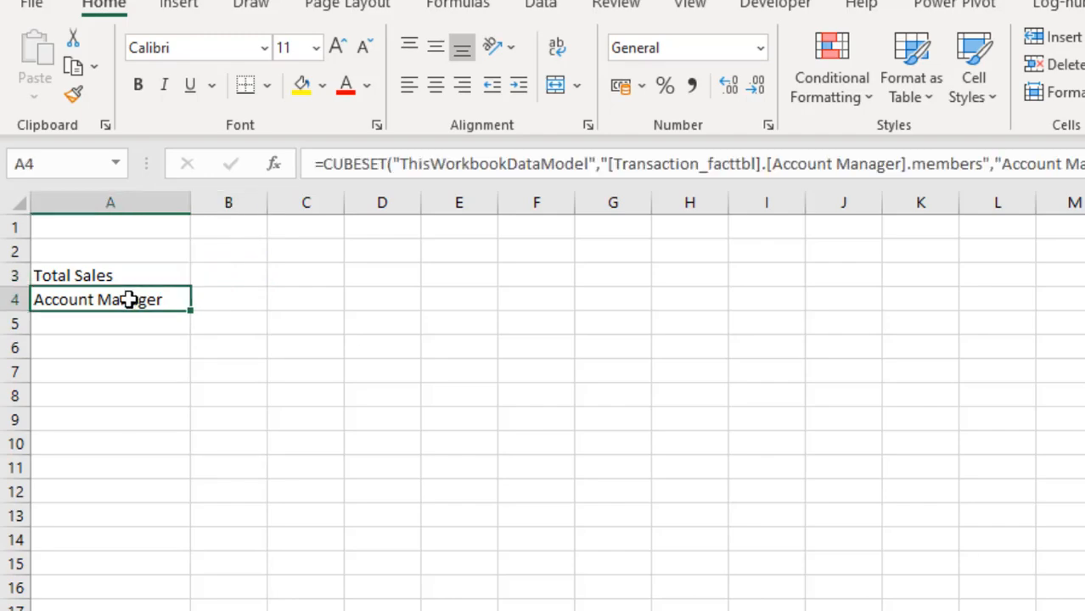
click(469, 176)
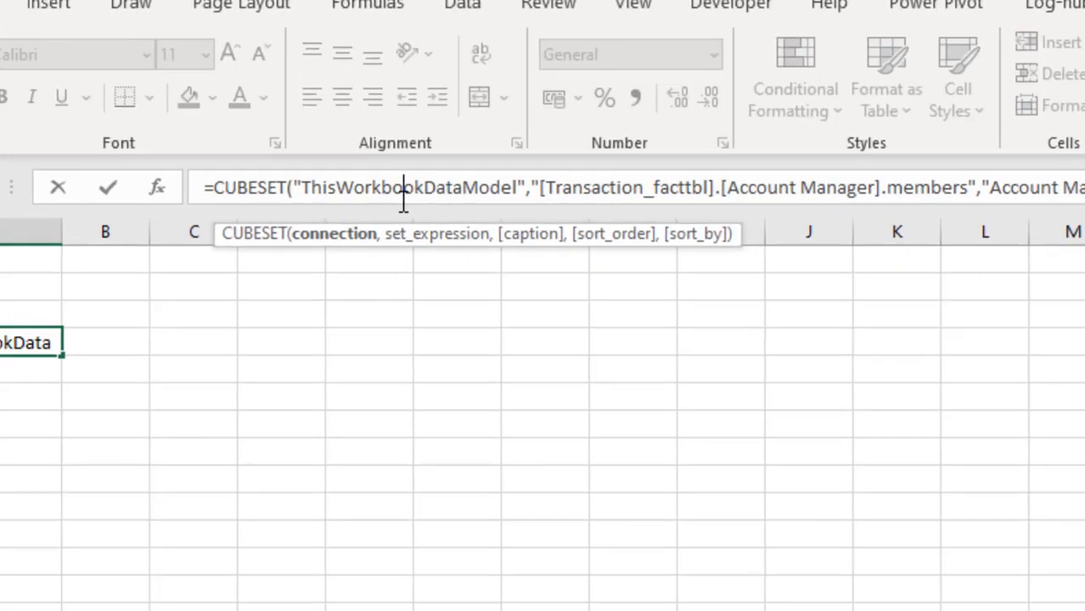
key(ctrl+a)
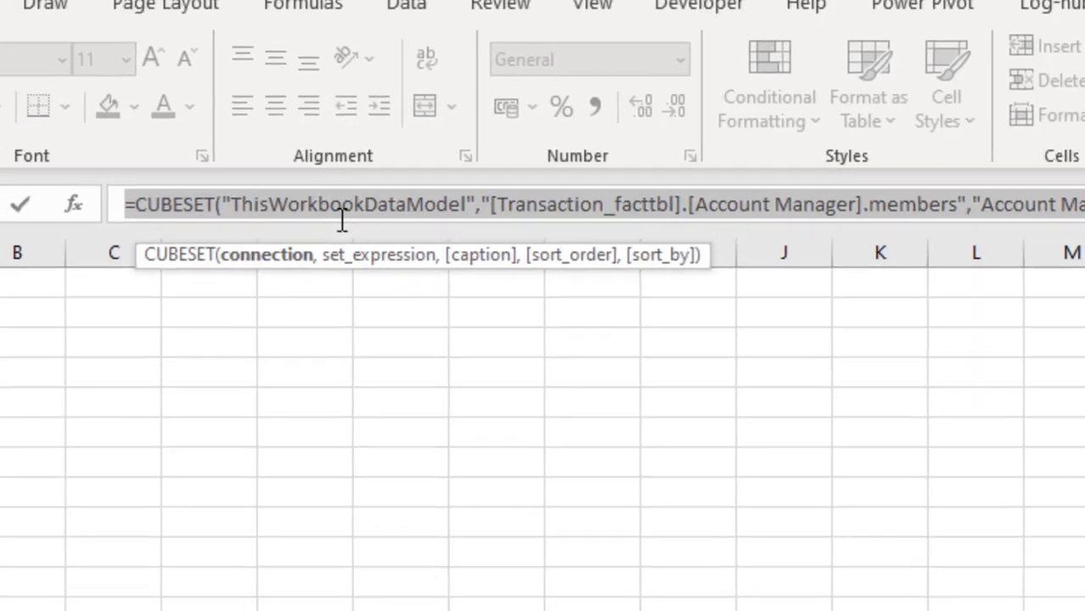
key(Escape)
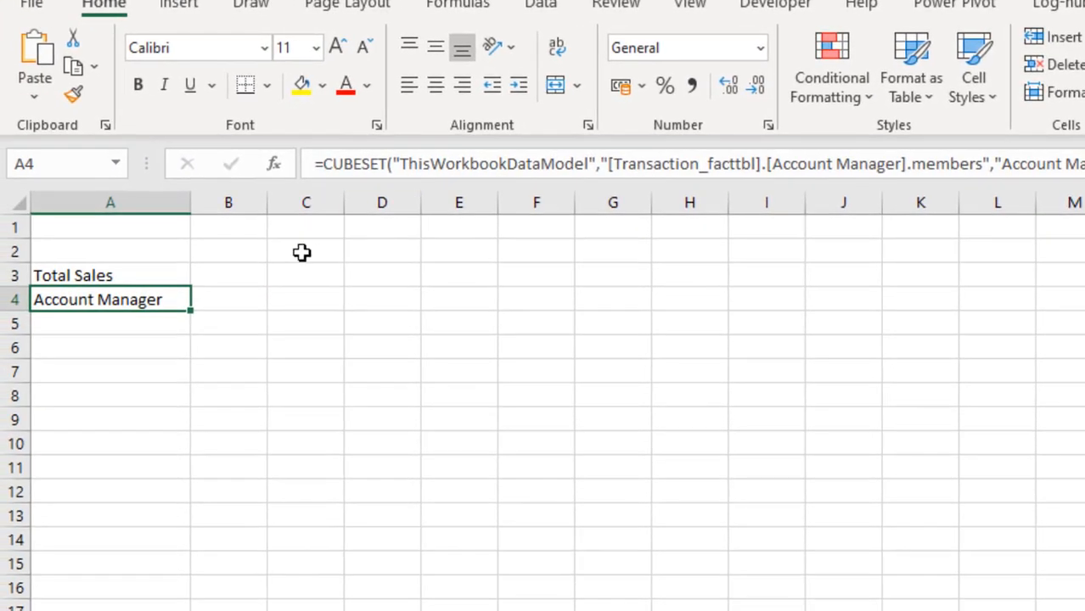
click(246, 272)
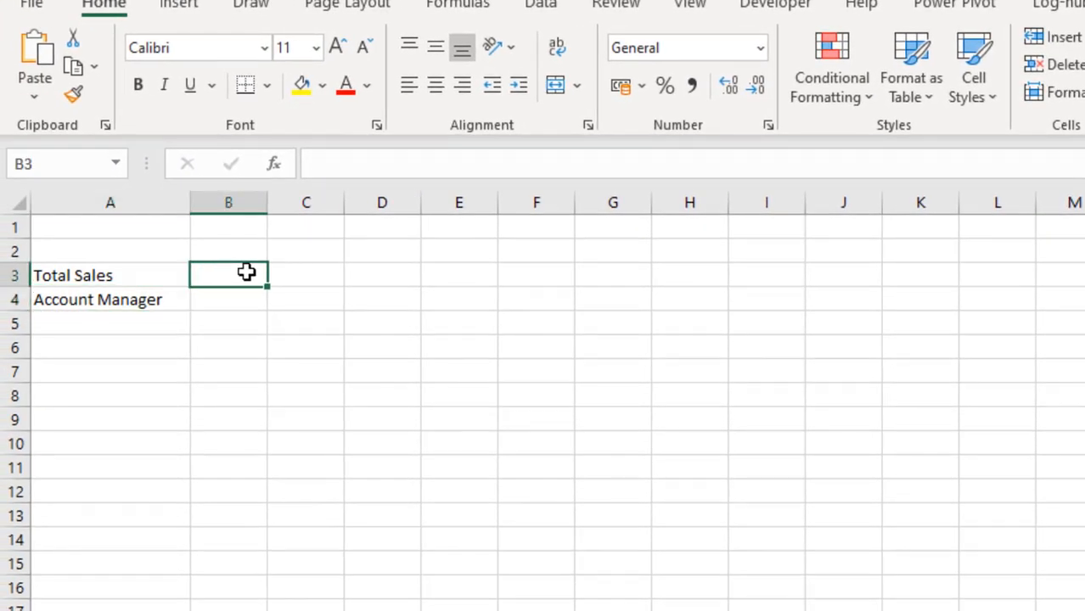
text(=CUBESET("ThisWorkbookDataModel","[Transaction_facttbl].[Account Manager].members","Account Manager",5,"[Measures].[Total Sales]"))
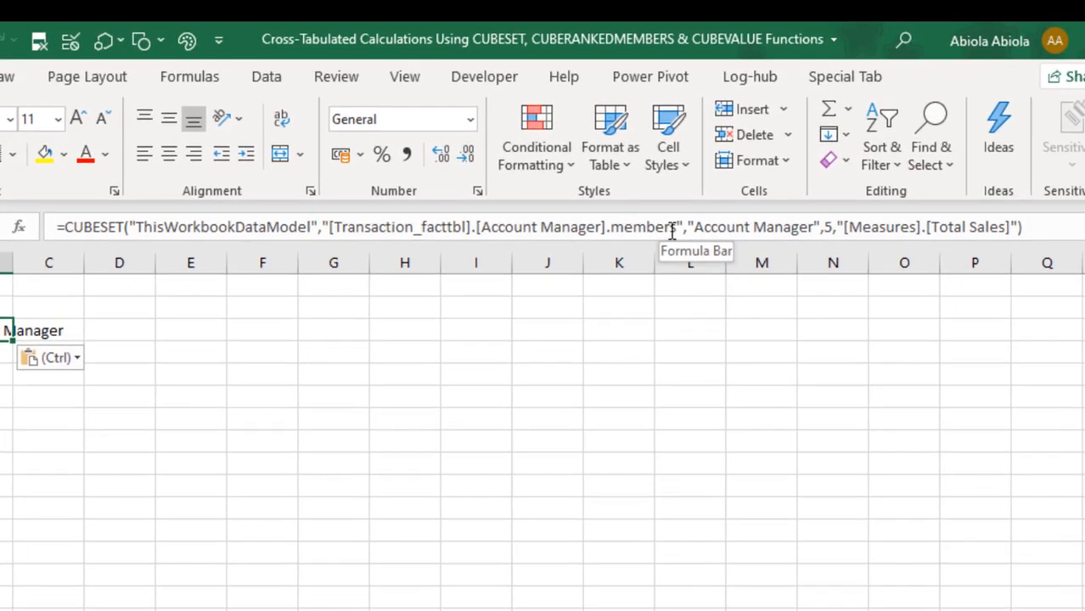
- Change the set expression of the CUBESET formula in B3 to "[Transaction_facttbl].[Customer Type].members"
click(602, 228)
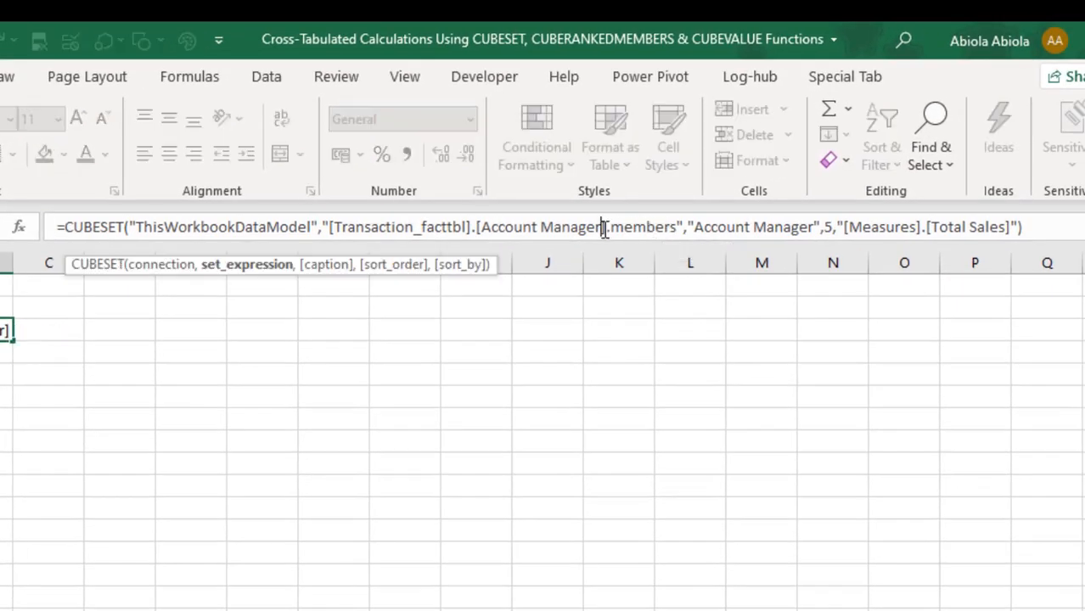
key(BackSpace)
key(BackSpace)
key(BackSpace)
key(BackSpace)
key(BackSpace)
key(BackSpace)
key(BackSpace)
key(BackSpace)
key(BackSpace)
key(BackSpace)
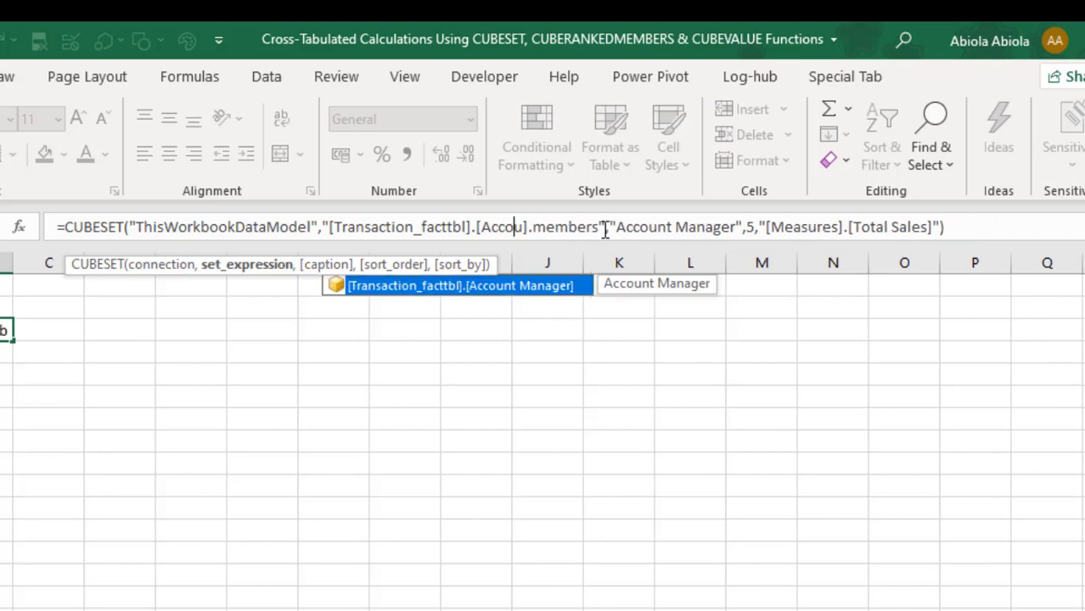
key(BackSpace)
key(BackSpace)
key(BackSpace)
key(BackSpace)
key(BackSpace)
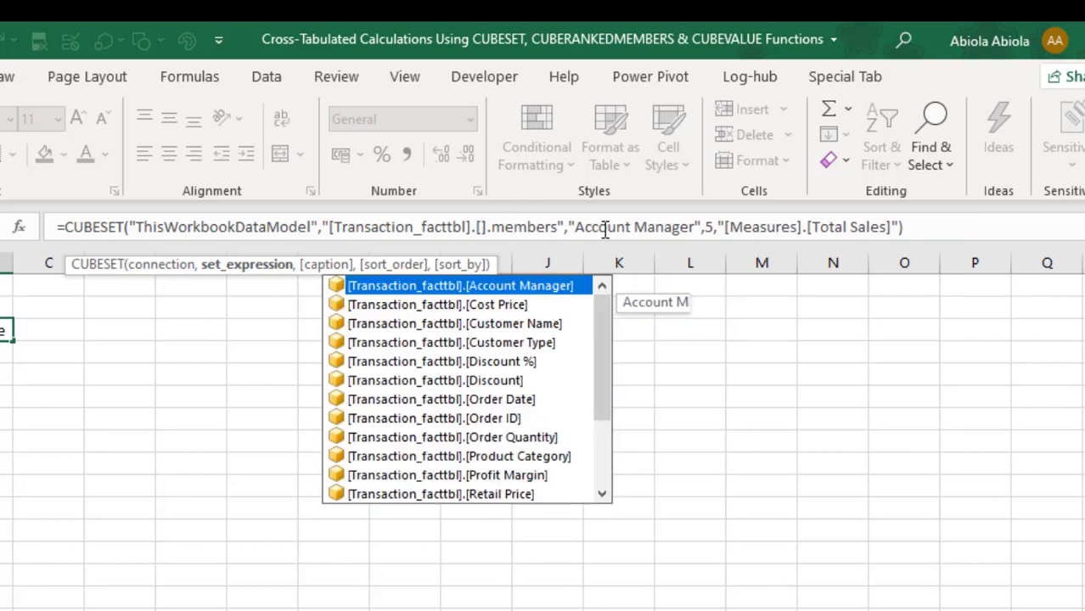
key(Down)
key(Down)
key(Down)
key(Tab)
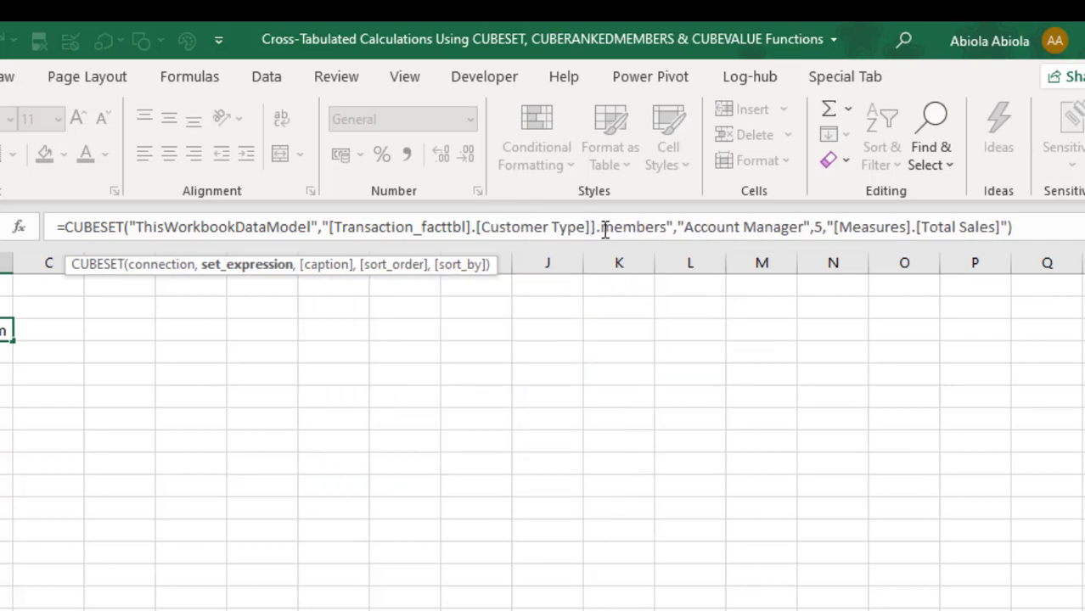
key(BackSpace)
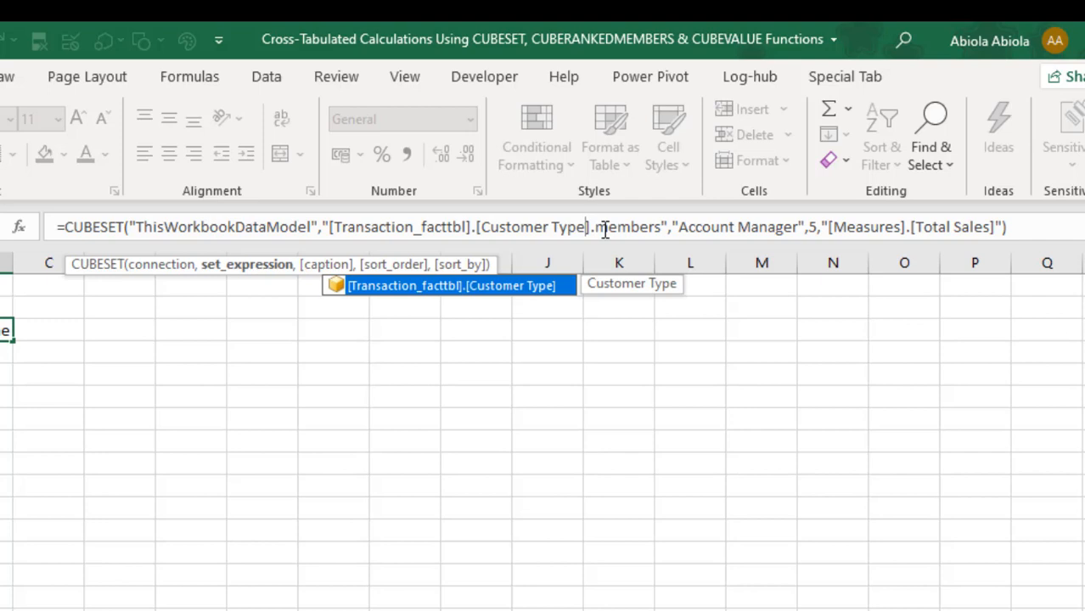
- Replace the caption argument in the B3 formula with "Customer Type" and commit the formula
click(798, 226)
key(BackSpace)
key(BackSpace)
key(BackSpace)
key(BackSpace)
key(BackSpace)
key(BackSpace)
key(BackSpace)
key(BackSpace)
key(BackSpace)
key(BackSpace)
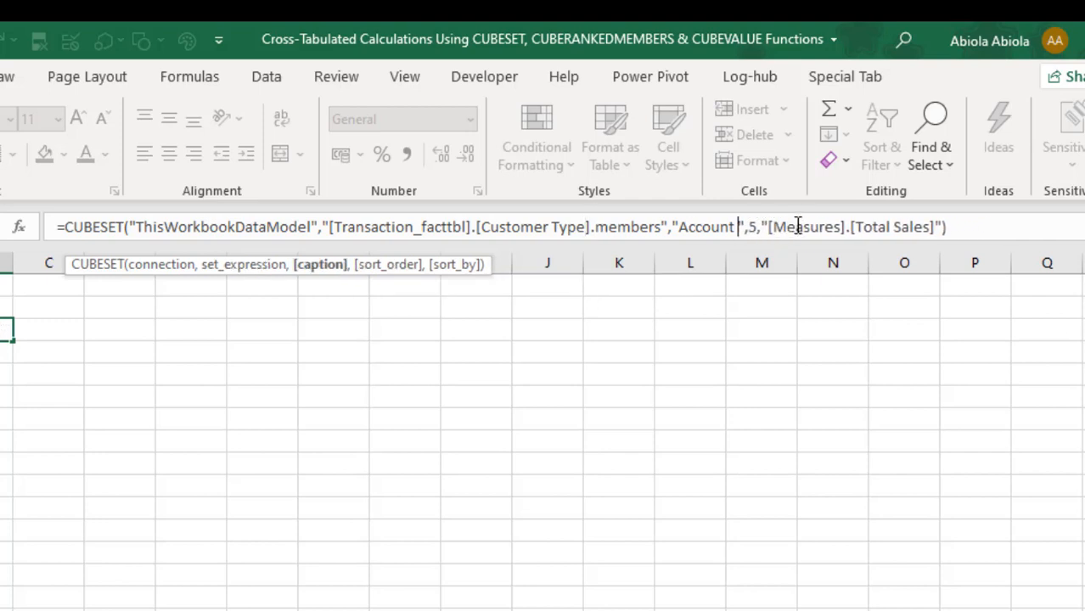
key(BackSpace)
key(BackSpace)
key(BackSpace)
key(BackSpace)
key(BackSpace)
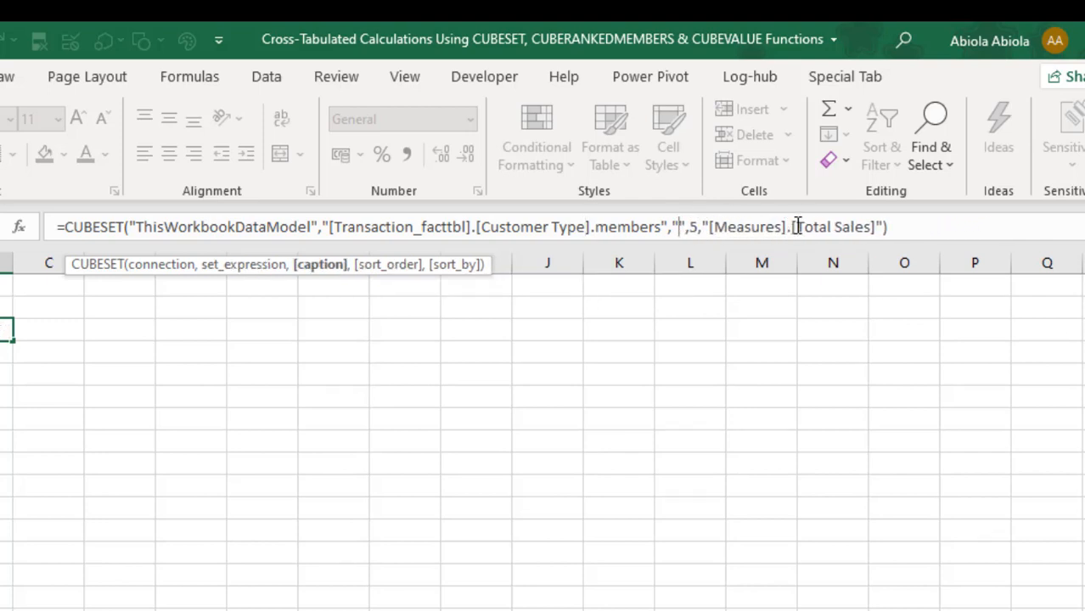
text(Customer)
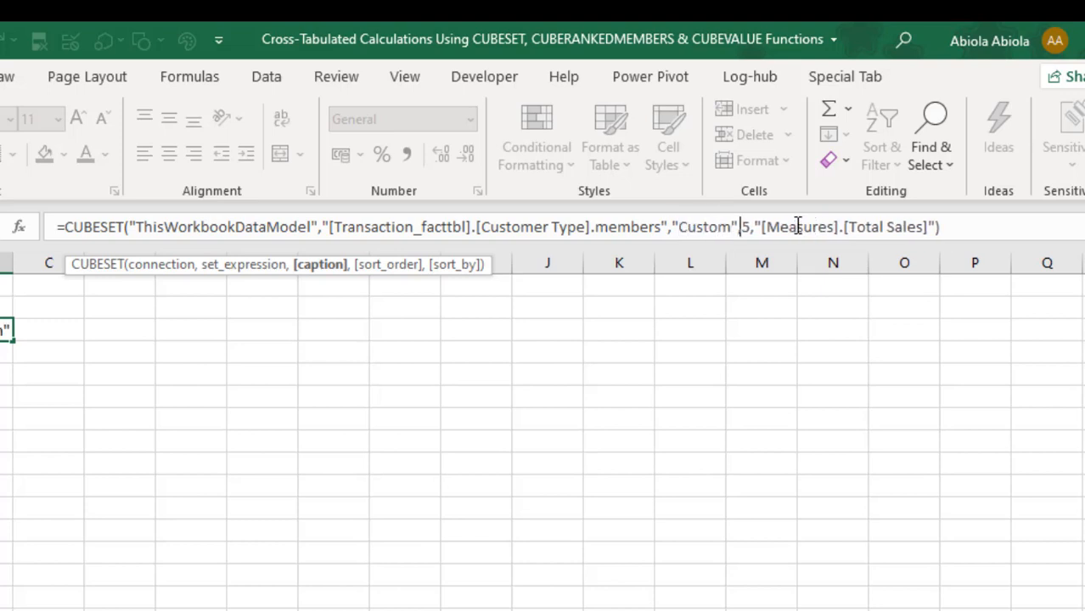
text( Type)
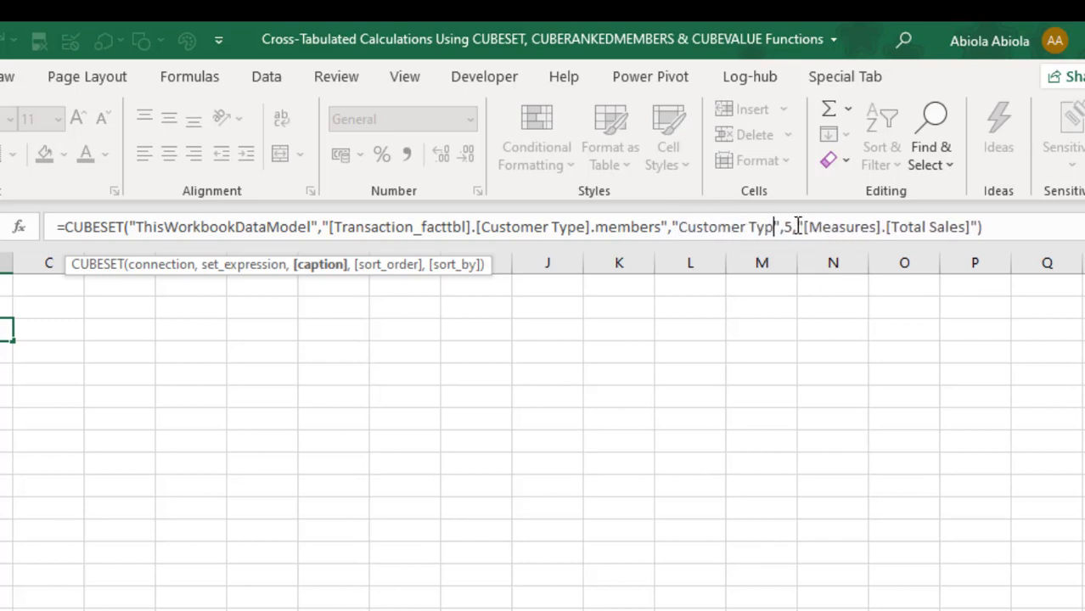
key(Return)
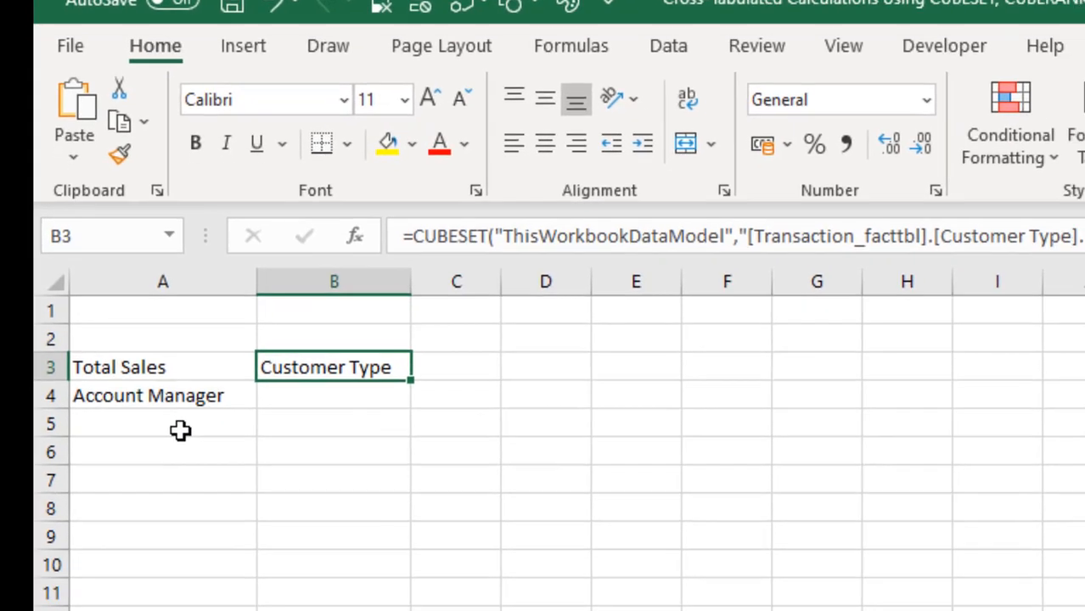
- Start a CUBERANKEDMEMBER formula in A5 with "ThisWorkbookDataModel" as its connection
click(188, 492)
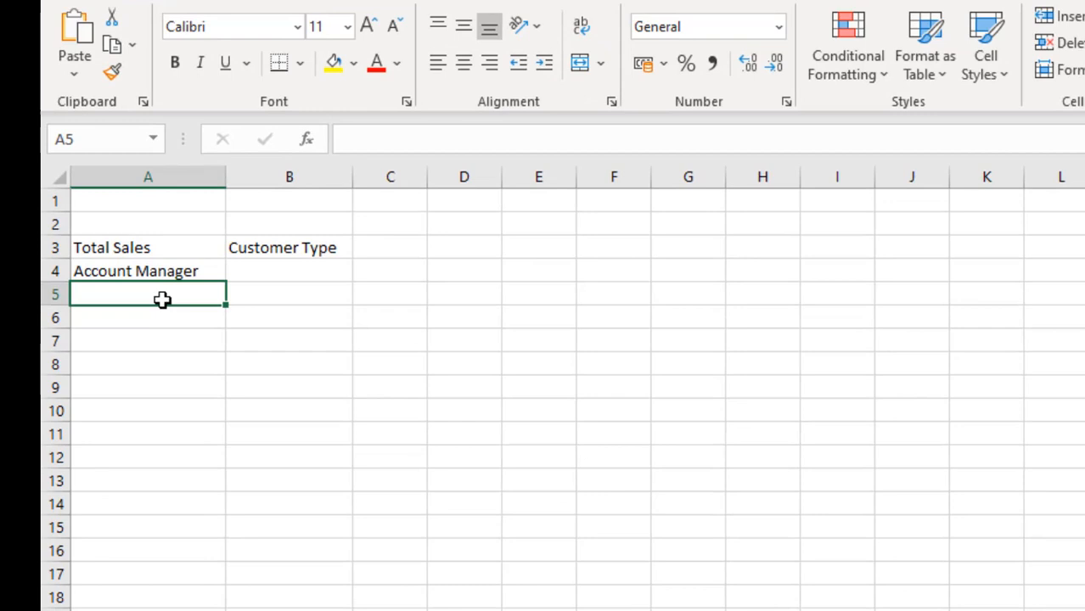
text(=ran)
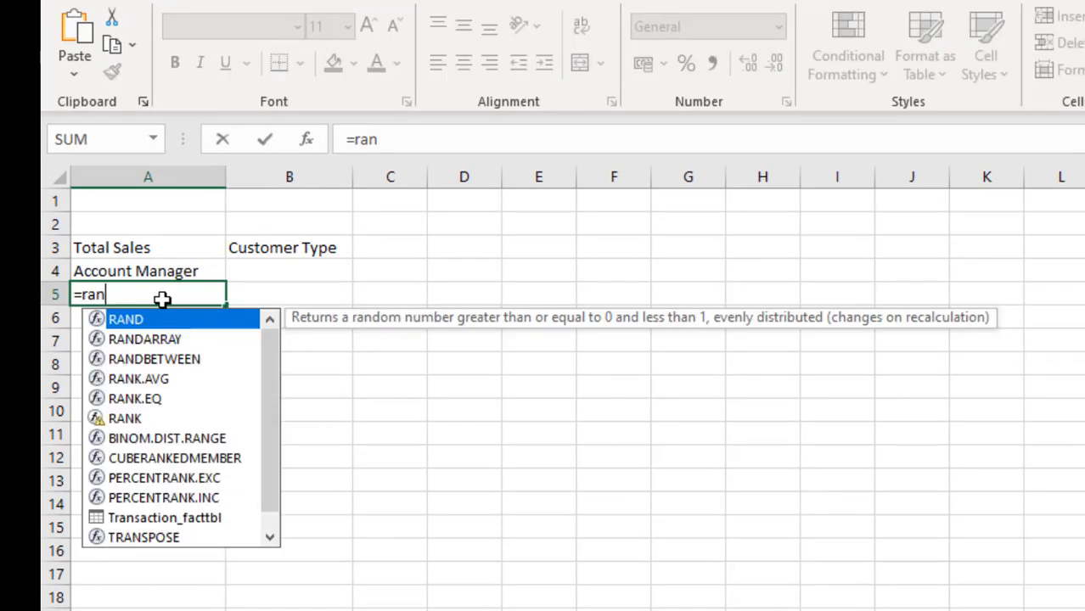
key(BackSpace)
key(BackSpace)
key(BackSpace)
text(cuber)
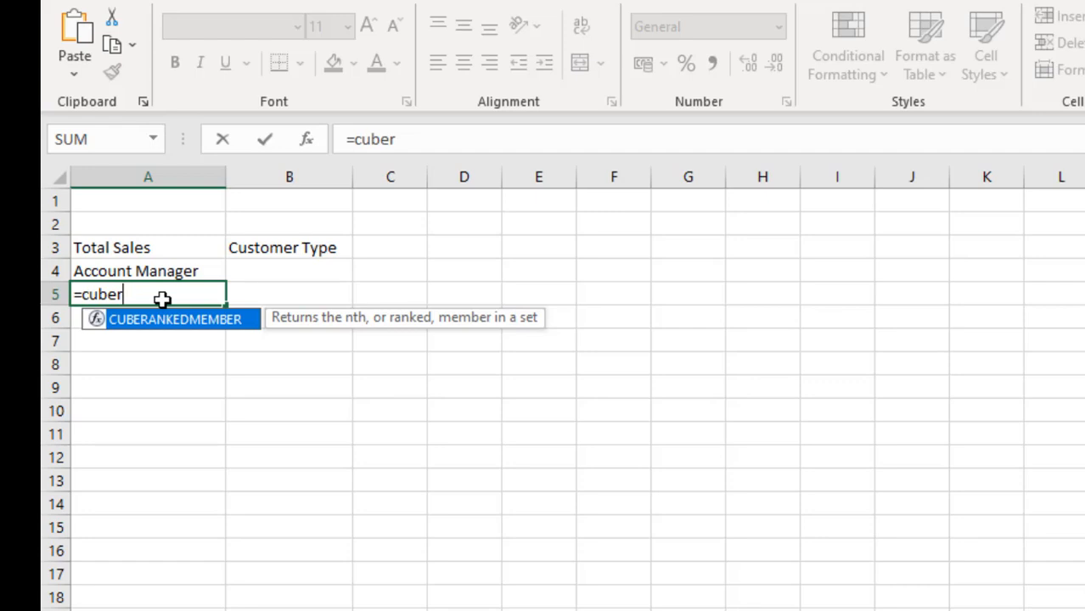
key(Tab)
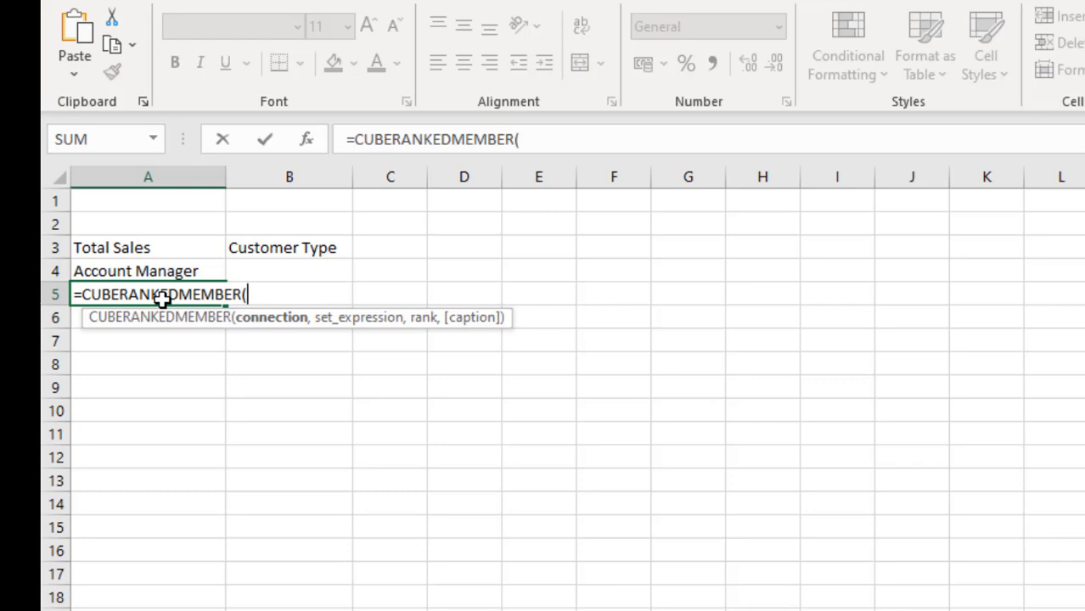
text(")
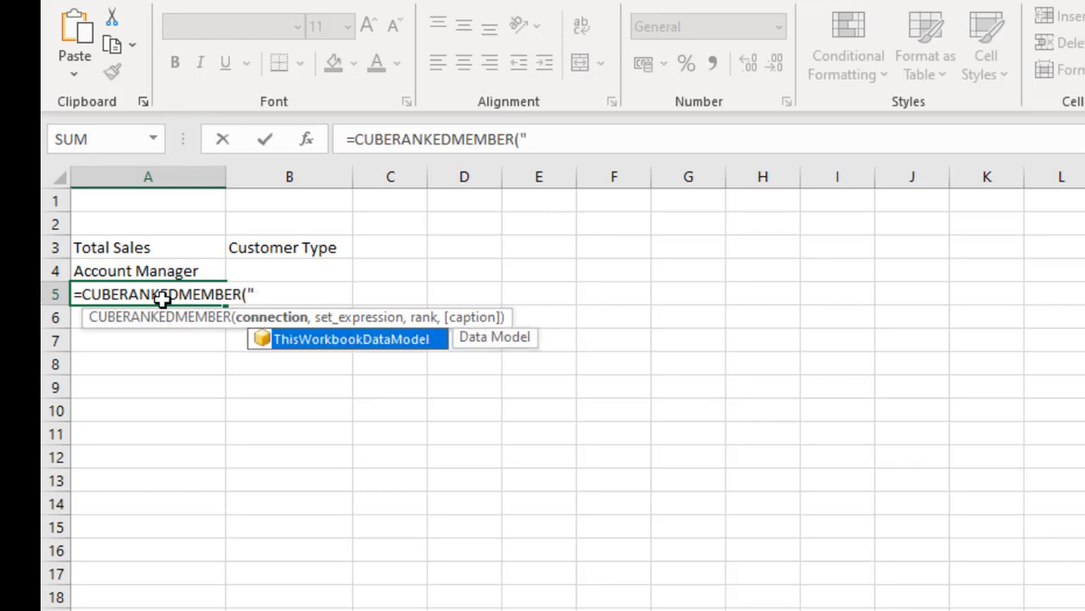
key(Tab)
text(",)
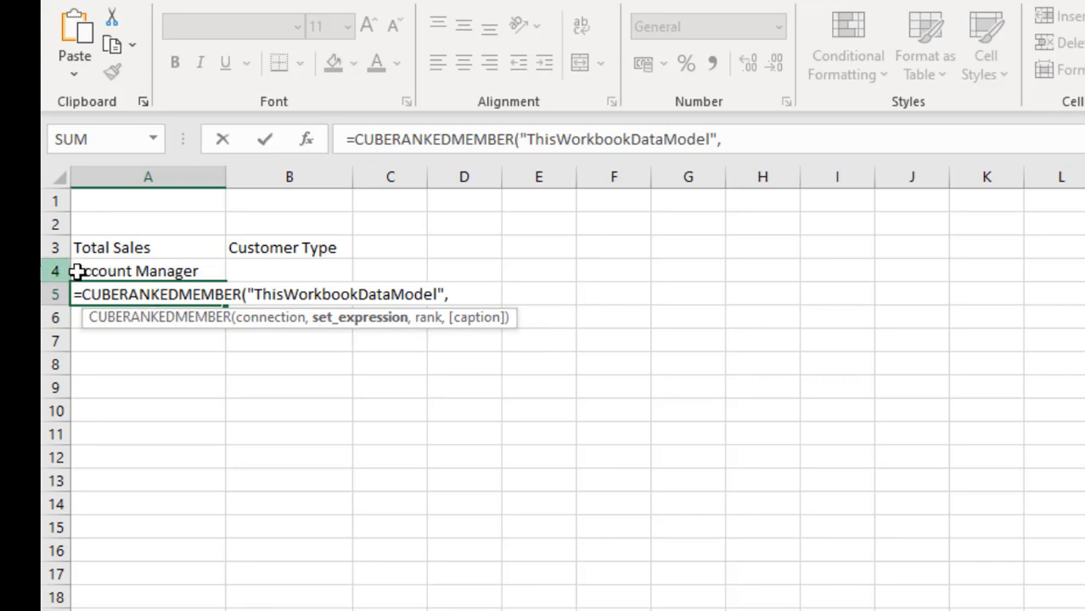
- Use the Account Manager set cell as the absolute reference $A$4 for the set expression argument
click(124, 271)
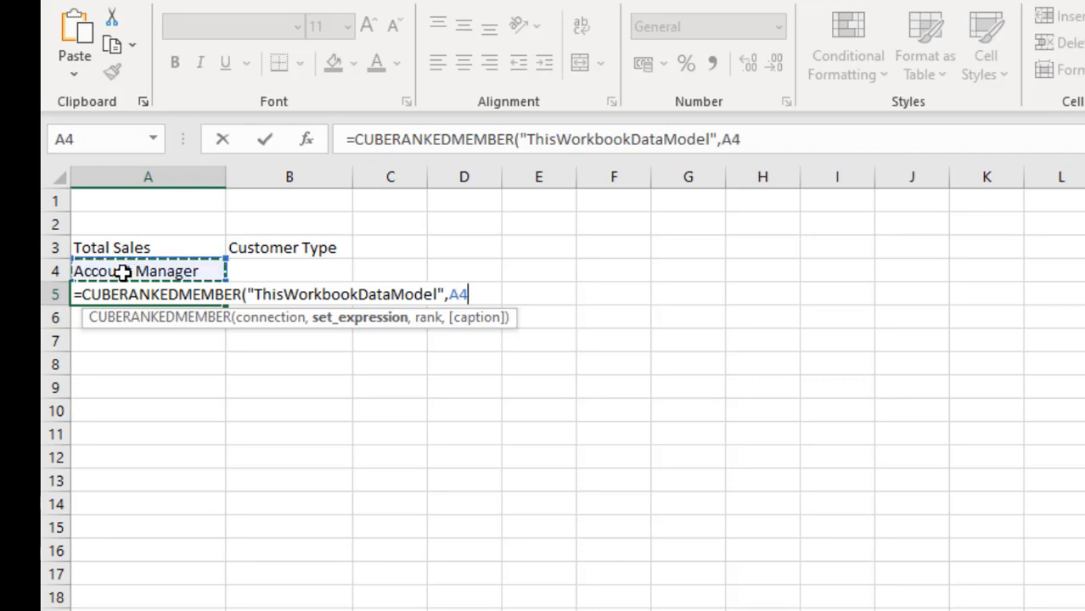
key(F4)
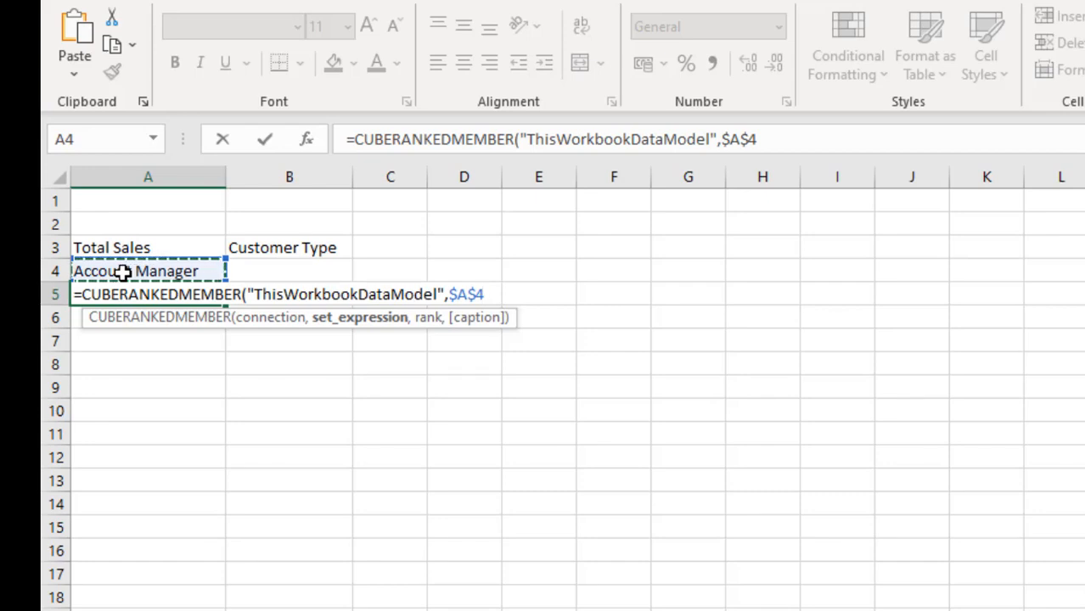
text(,)
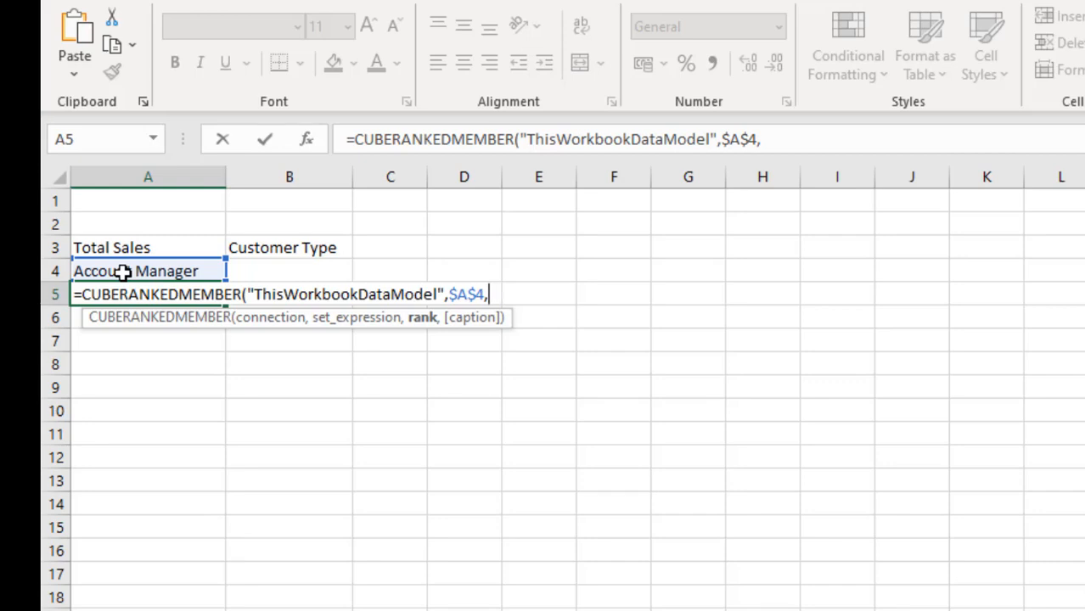
- Enter the array {1;2;3;4;5;6;7;8;9;10;11;12;13,14} as the rank argument and try to commit the CUBERANKEDMEMBER formula in A5
text([)
key(BackSpace)
text({1;)
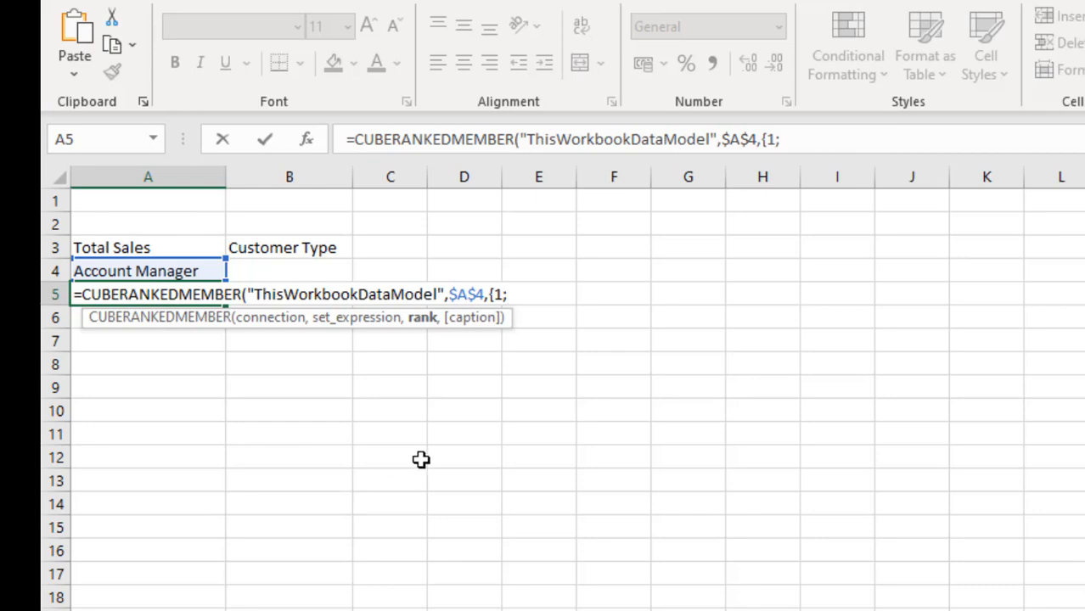
text(2;3;4;5;6;7;8)
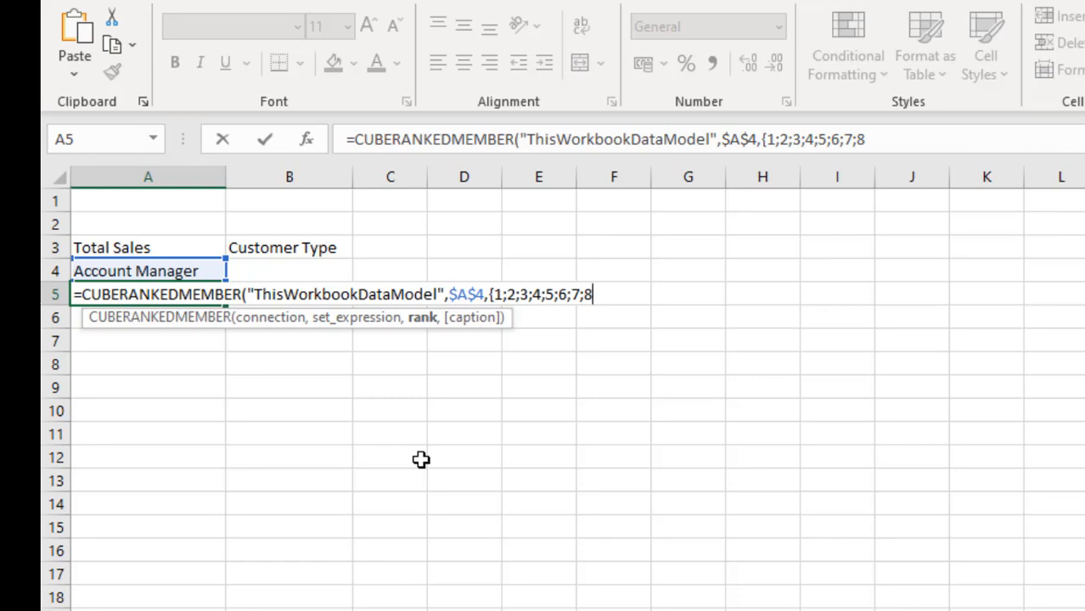
text(;9;10;11;1)
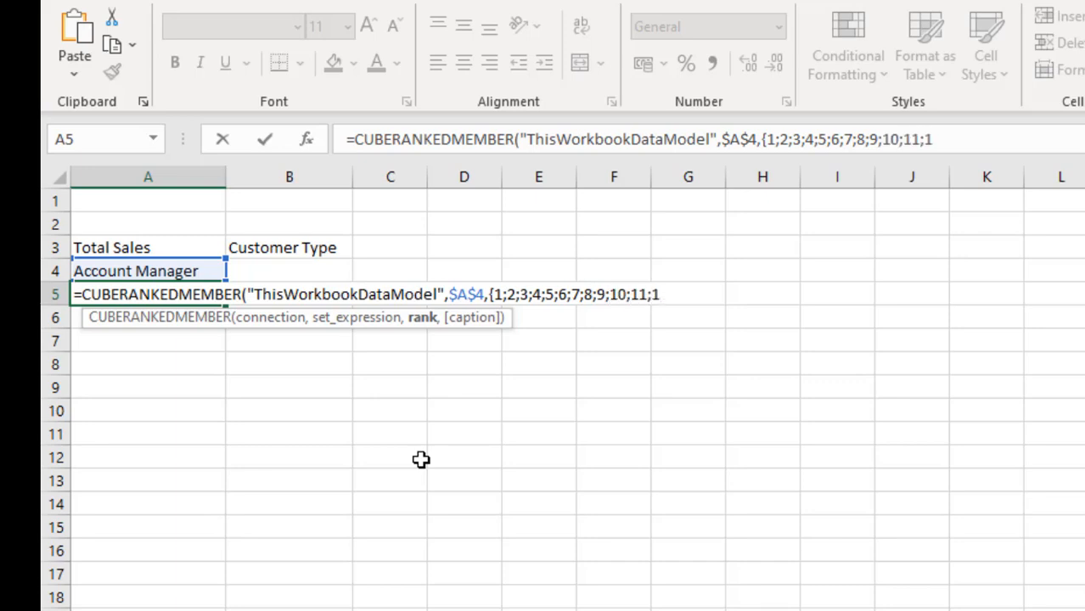
text(2;12)
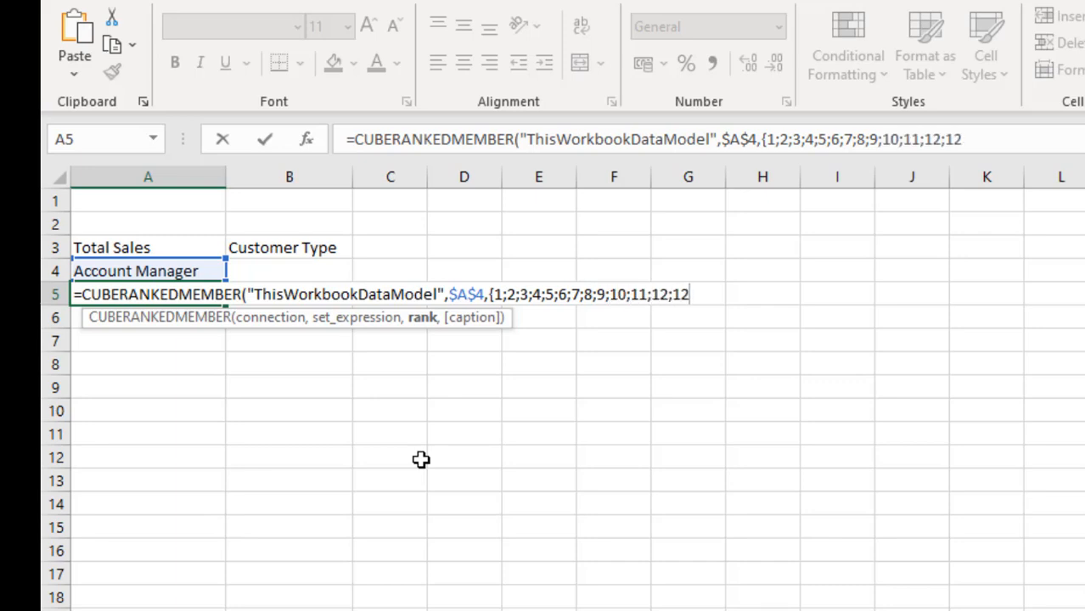
key(BackSpace)
text(3,14})
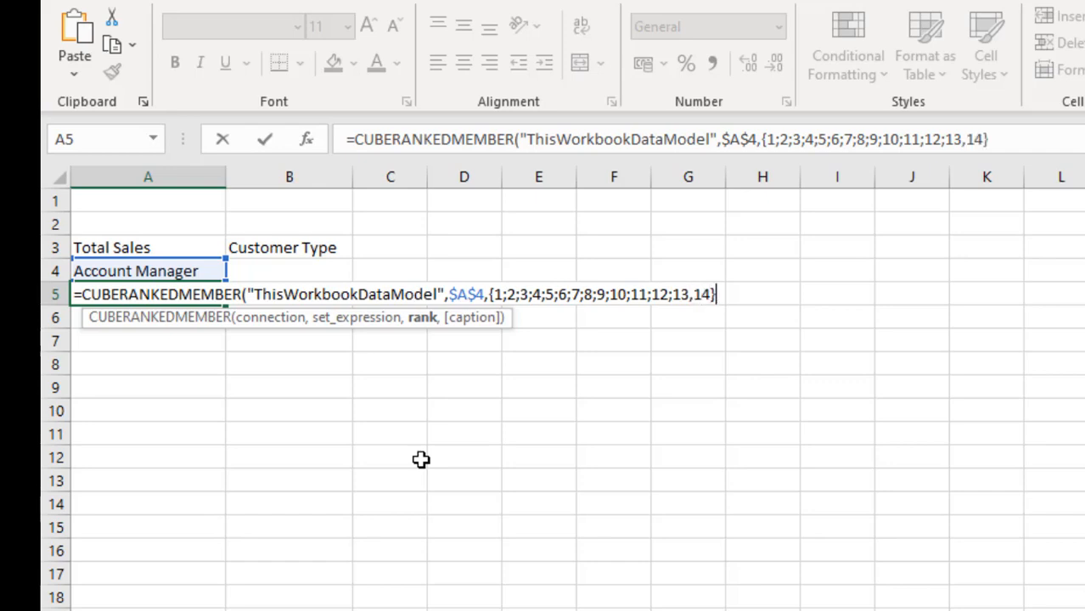
text())
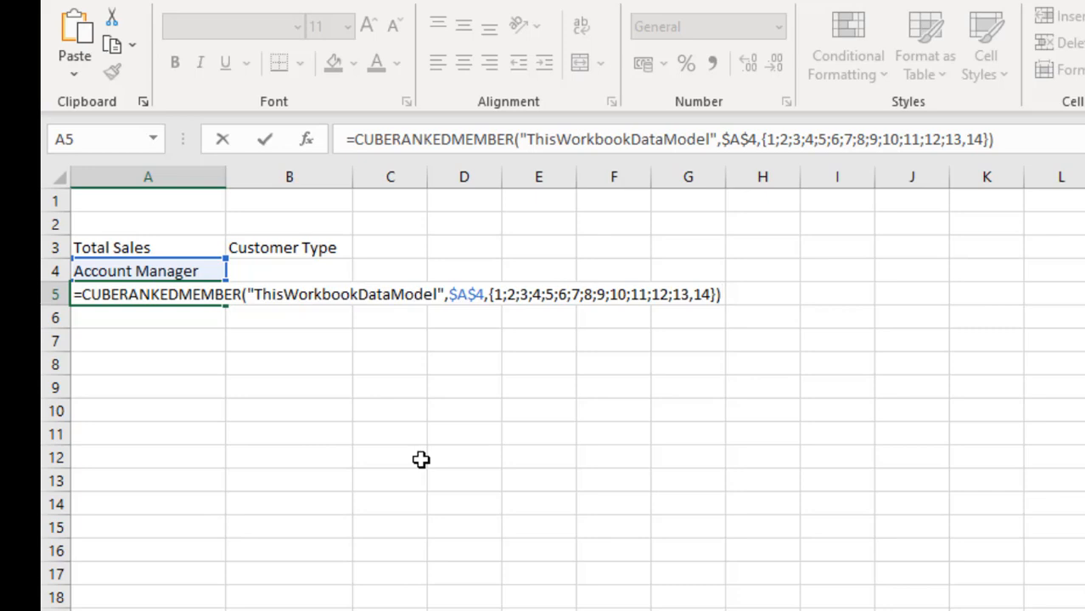
key(Return)
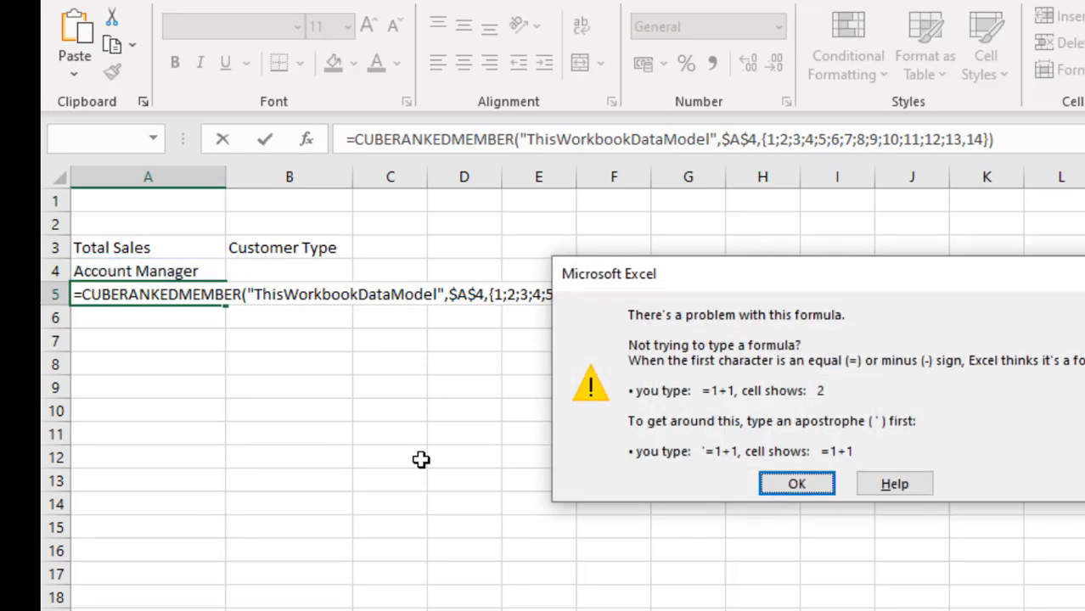
- Correct the rank array in the A5 formula by replacing the comma before 14 with a semicolon, and commit it
click(775, 484)
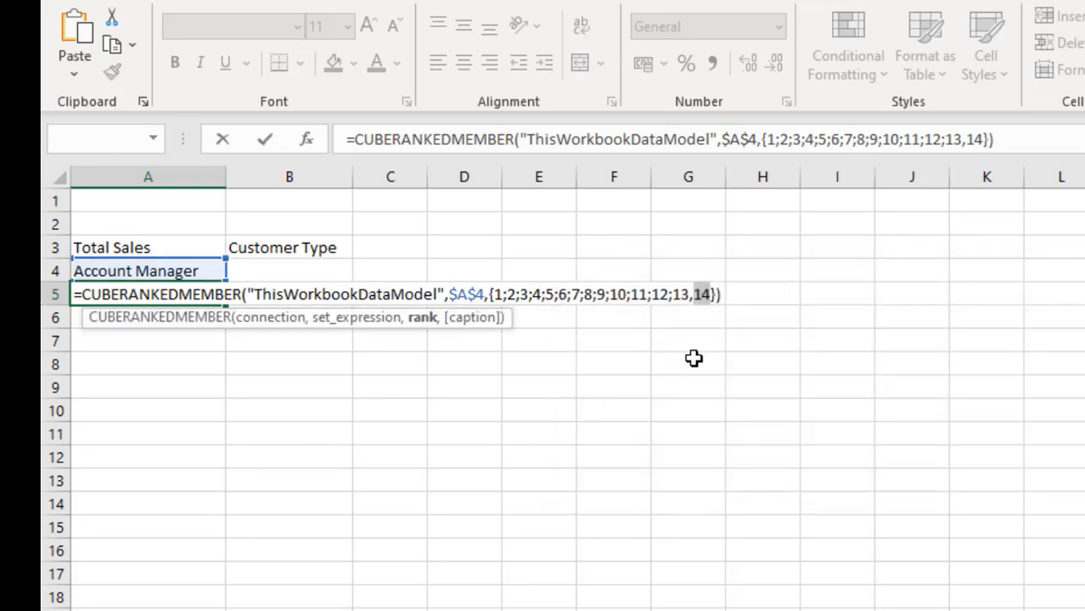
click(696, 295)
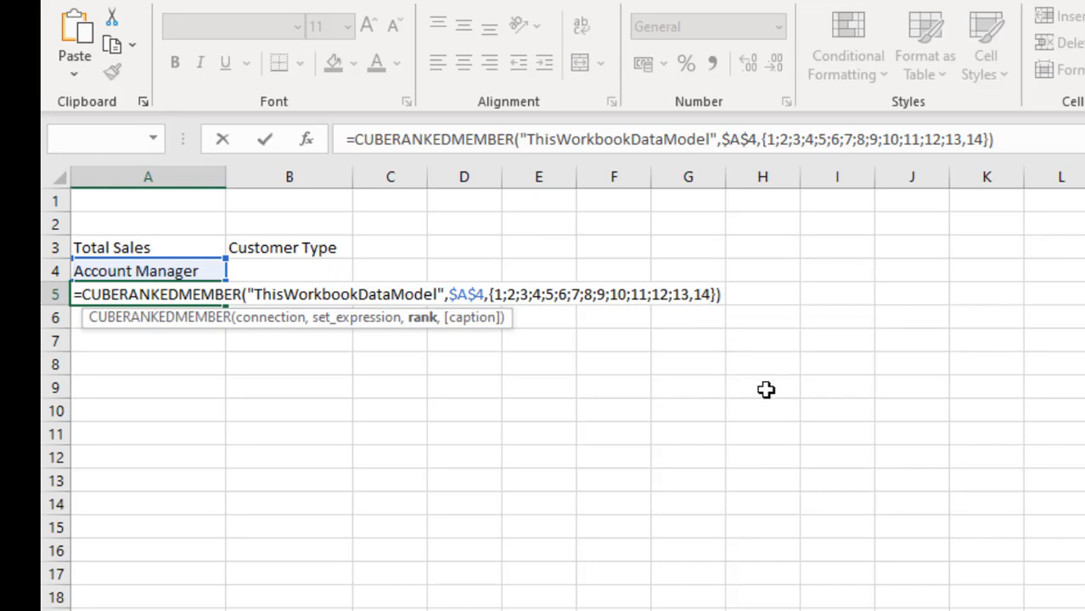
key(BackSpace)
text(;)
key(BackSpace)
text(;)
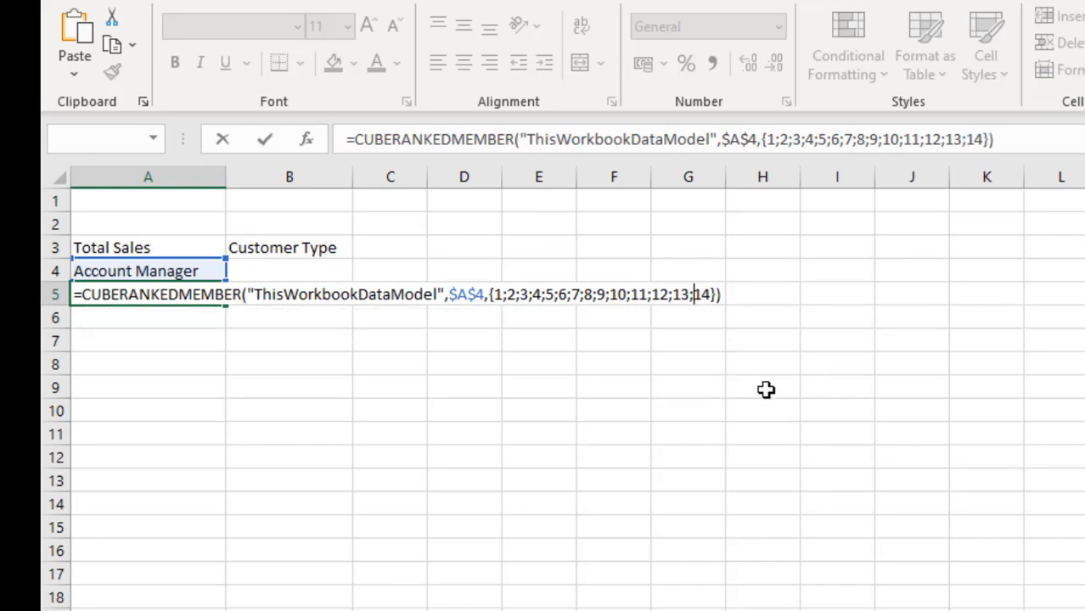
key(ctrl+Return)
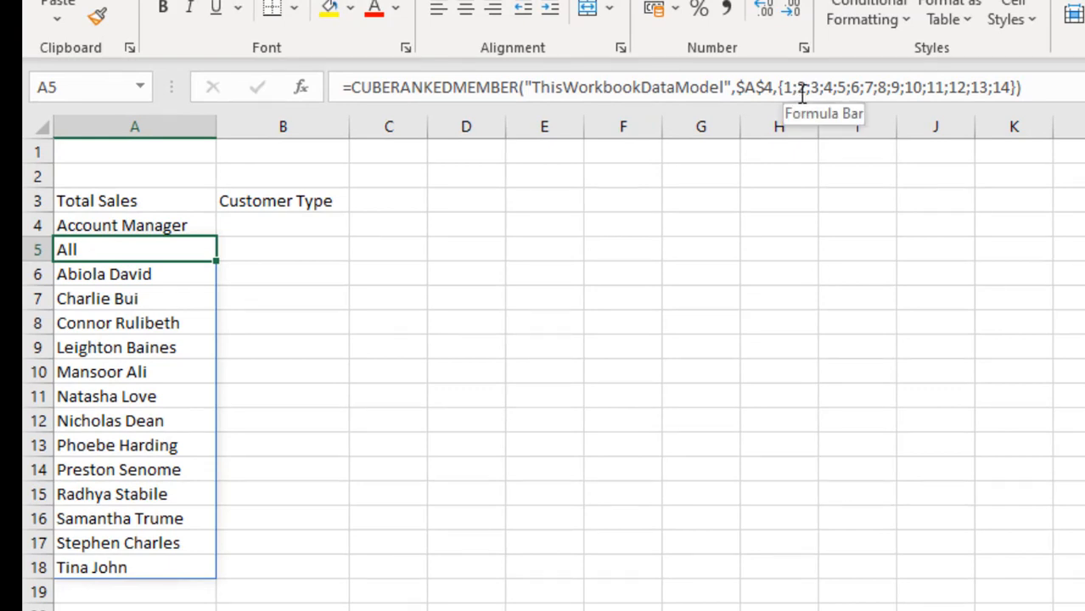
- Remove rank 1 from the A5 formula's array, append rank 15 so it runs from 2 to 15, and commit
click(800, 90)
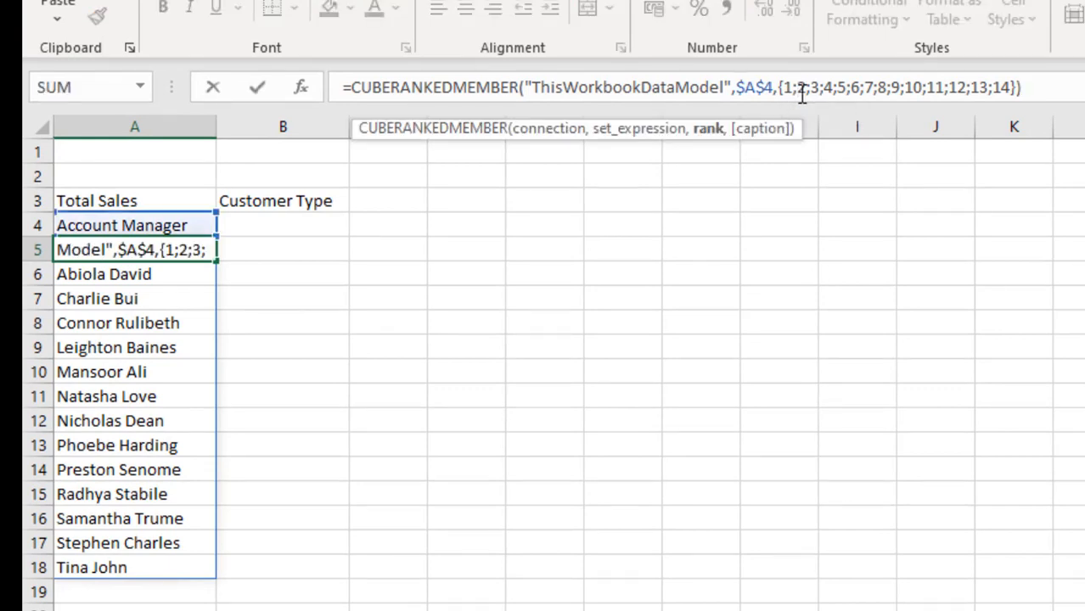
key(BackSpace)
key(BackSpace)
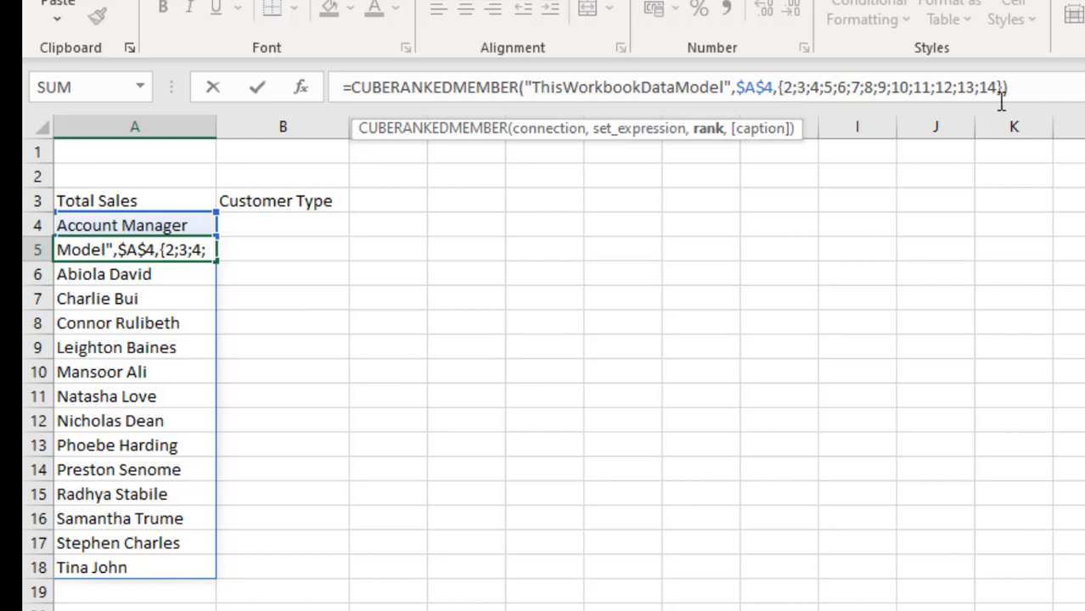
click(1002, 89)
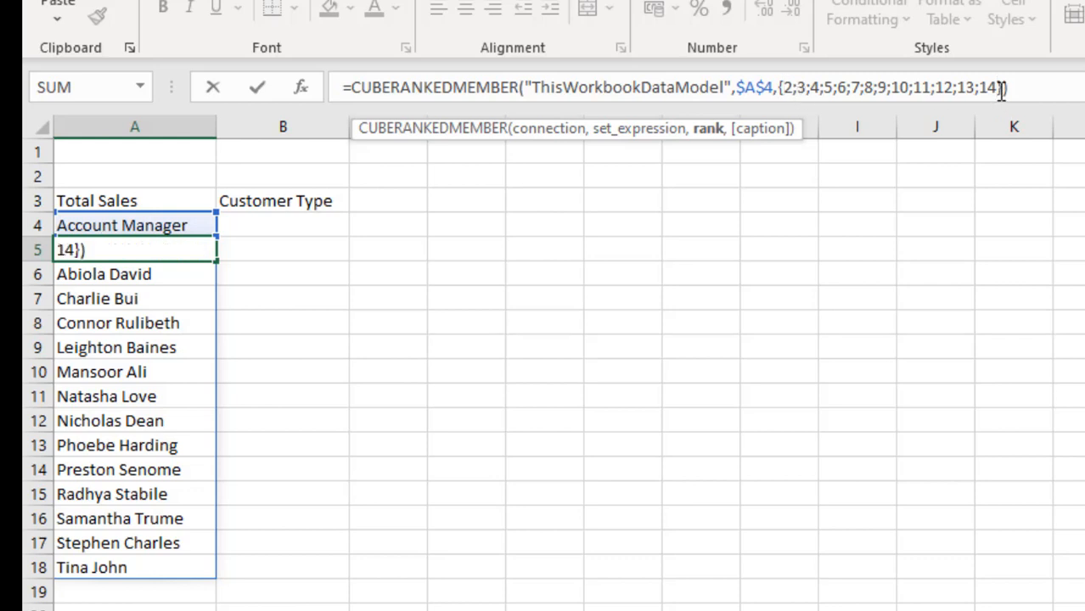
text(;15)
key(ctrl+Return)
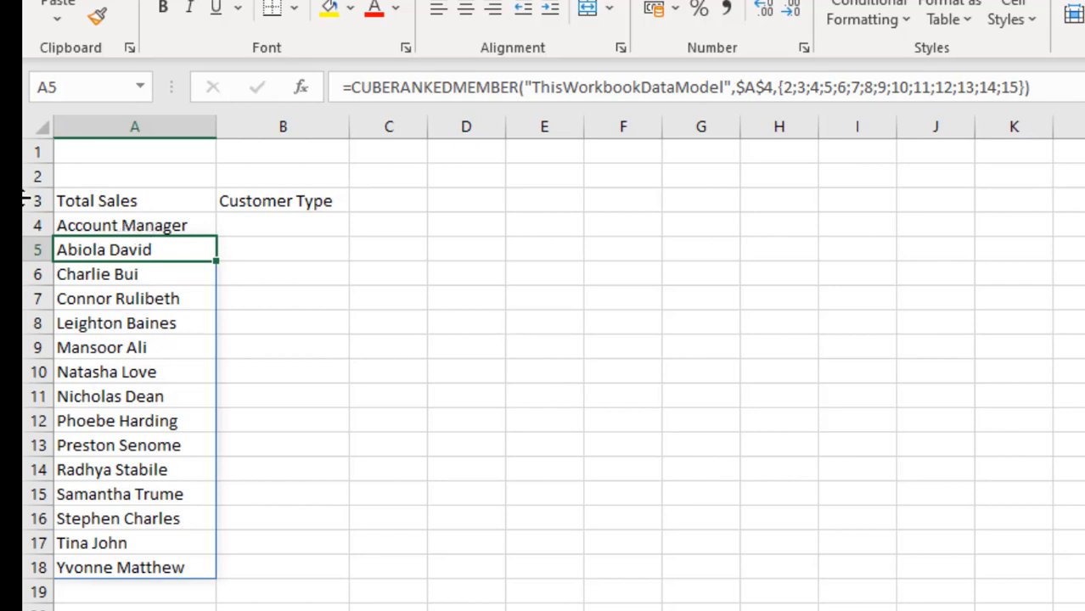
click(96, 569)
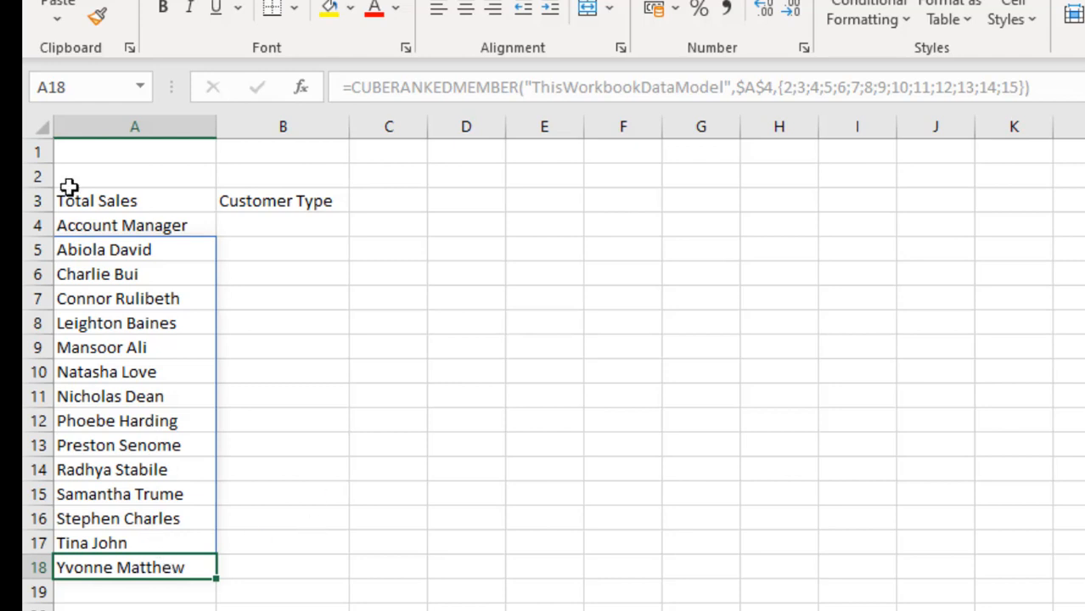
drag(119, 248, 140, 564)
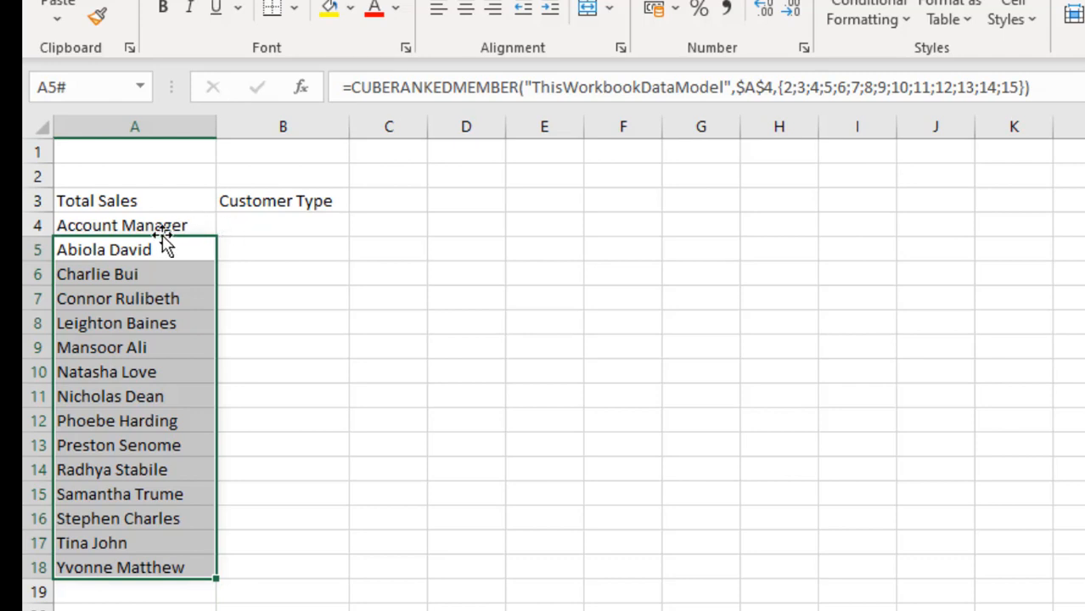
drag(160, 246, 159, 371)
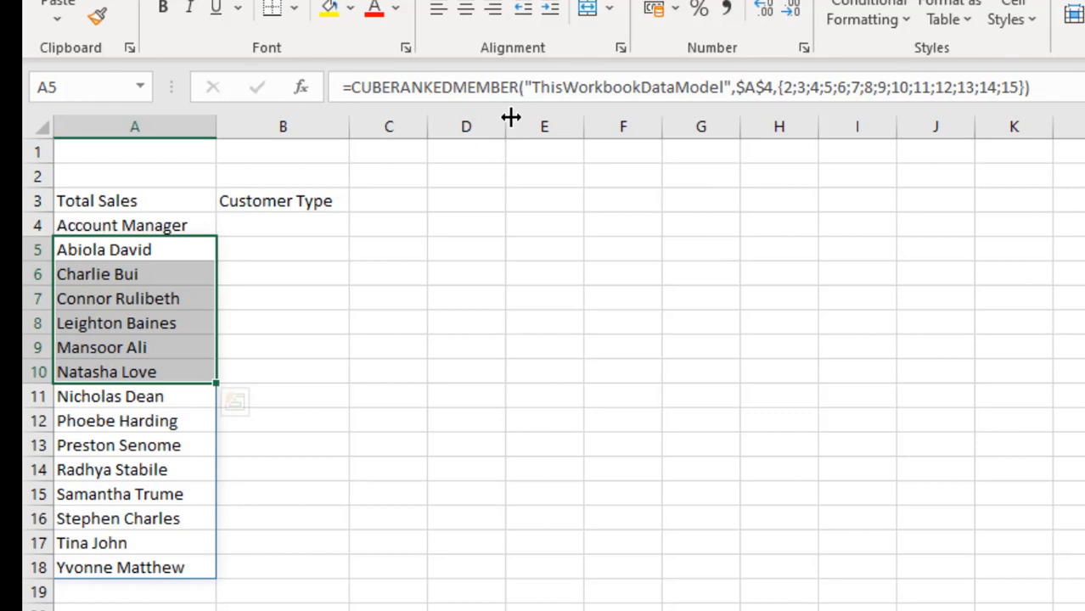
- Start a CUBERANKEDMEMBER formula in B4 with "ThisWorkbookDataModel" as its connection
click(310, 221)
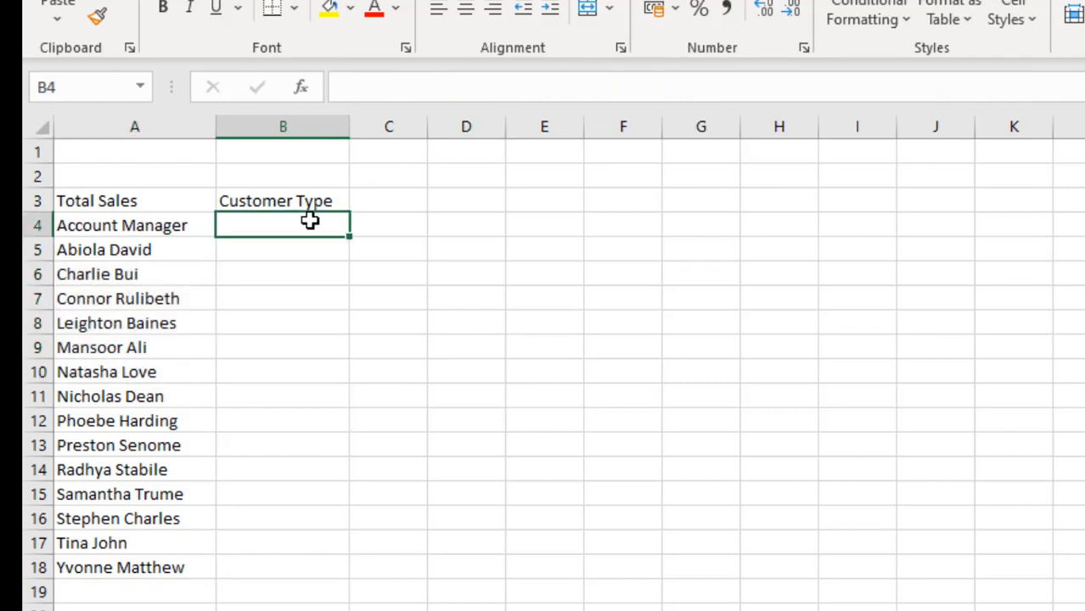
text(=)
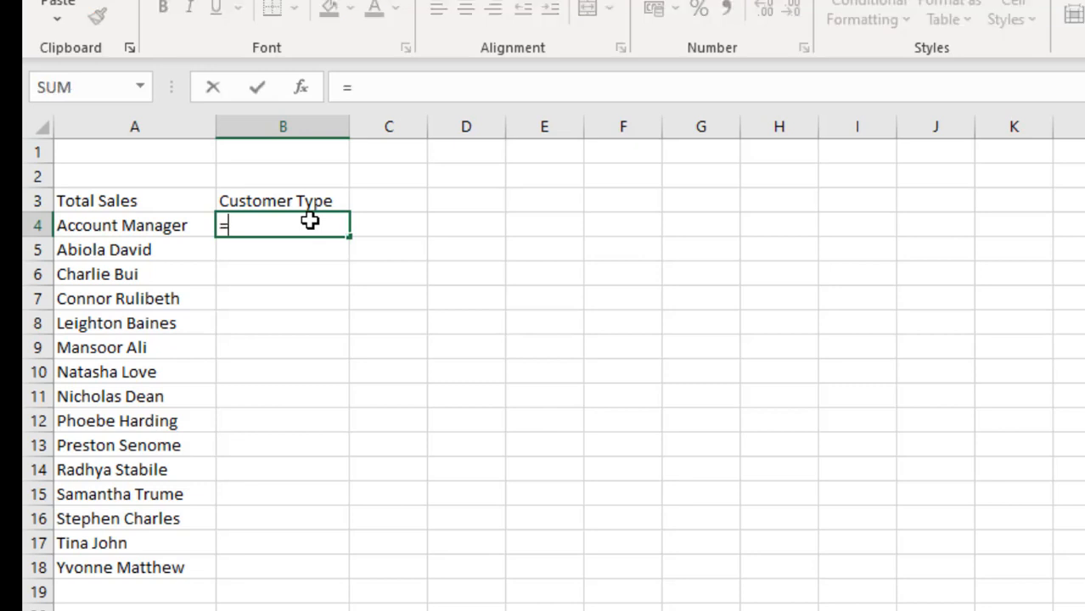
text(cuber)
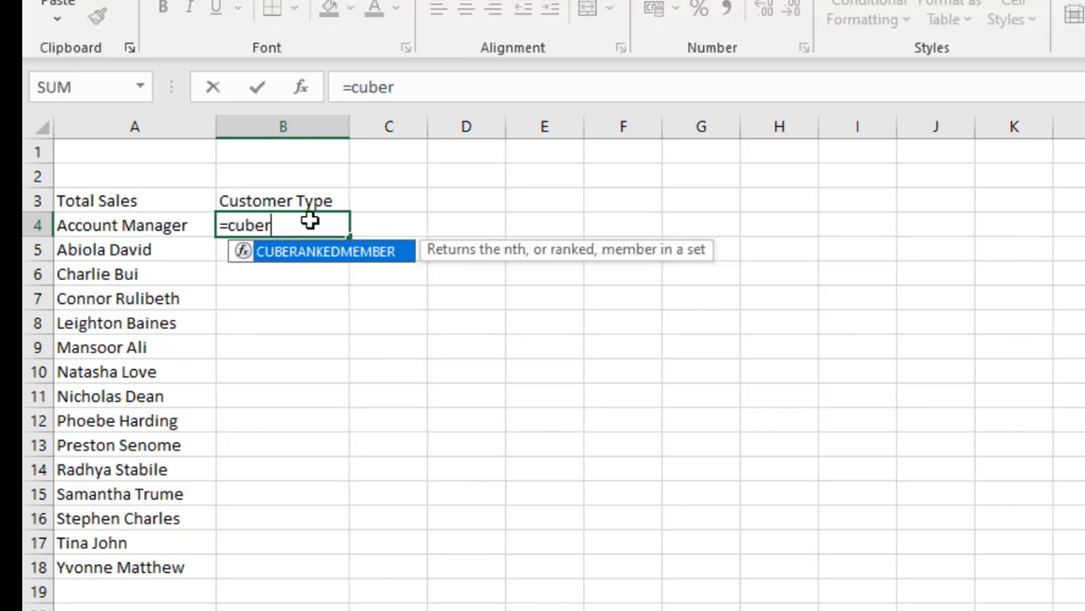
key(Tab)
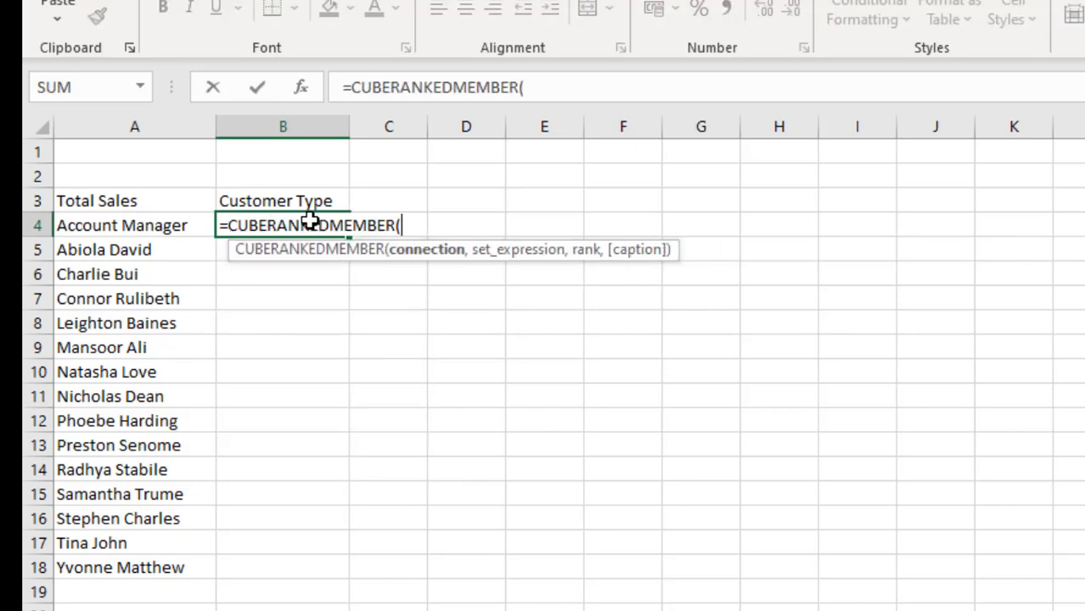
text(")
key(Tab)
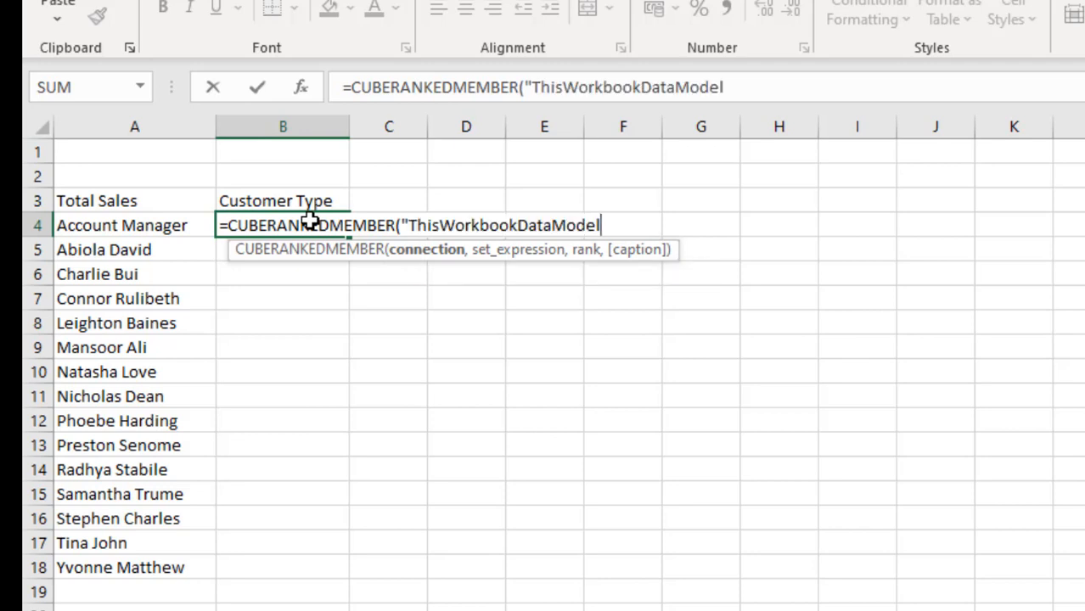
text(",)
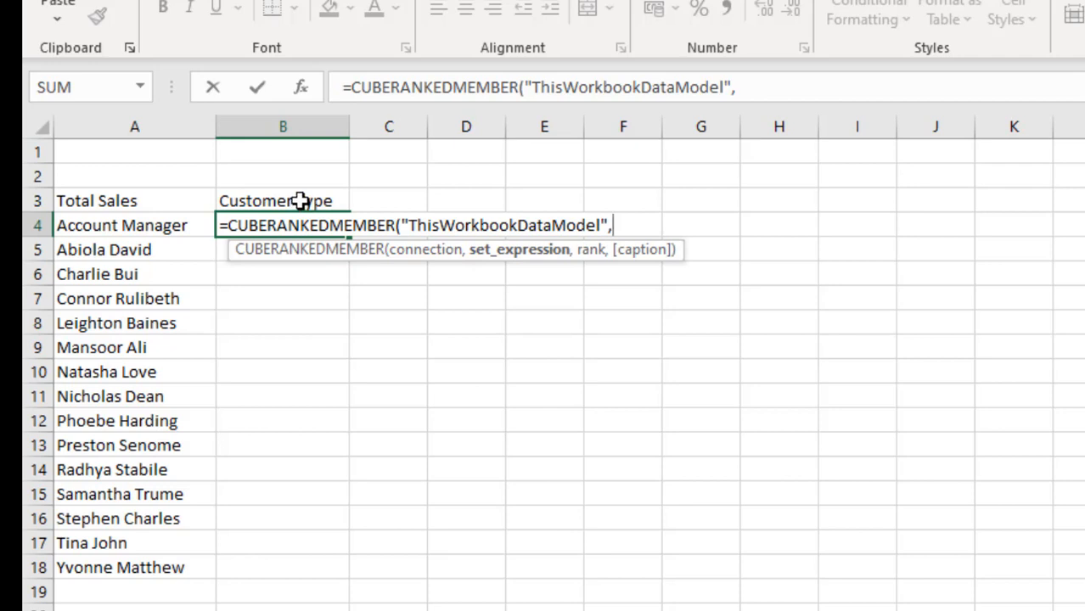
- Complete the B4 formula with $B$3 as the set expression and {2;3;4;5} as the rank argument, and commit it
click(300, 201)
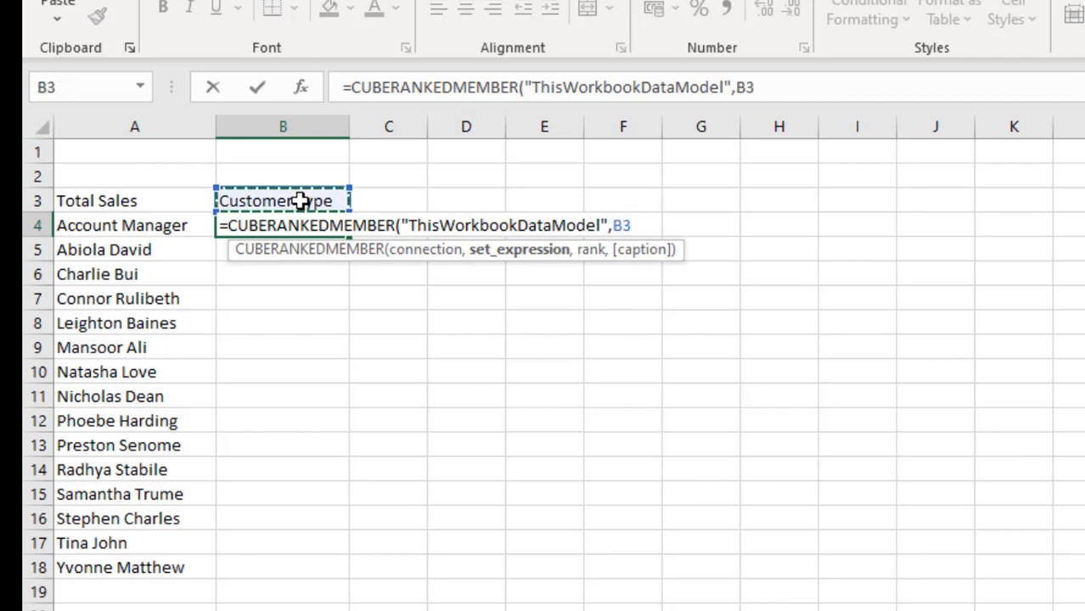
key(F4)
text(,{)
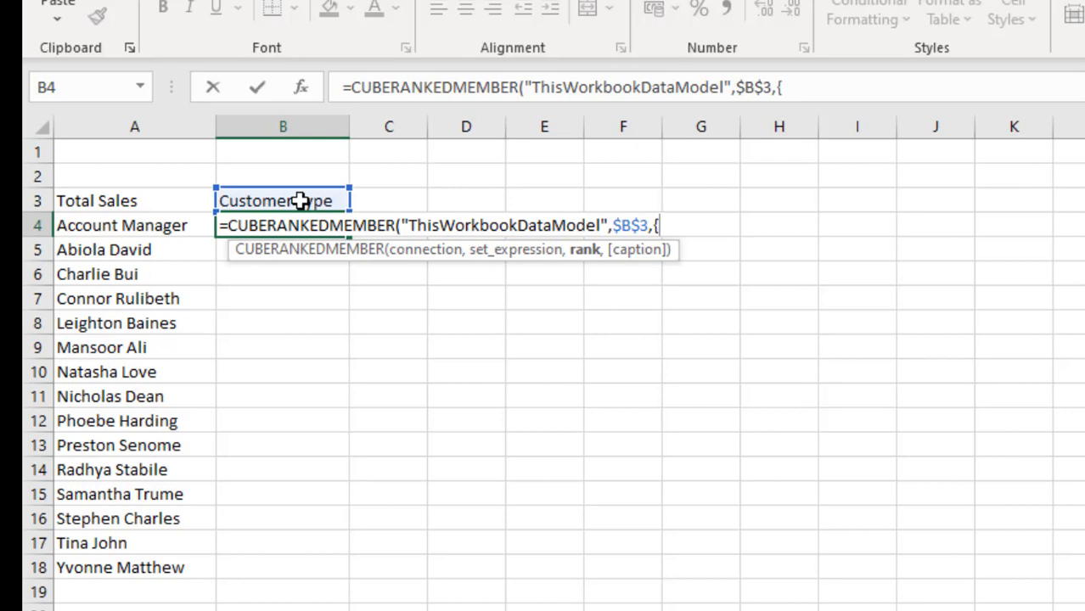
text(2;3;4)
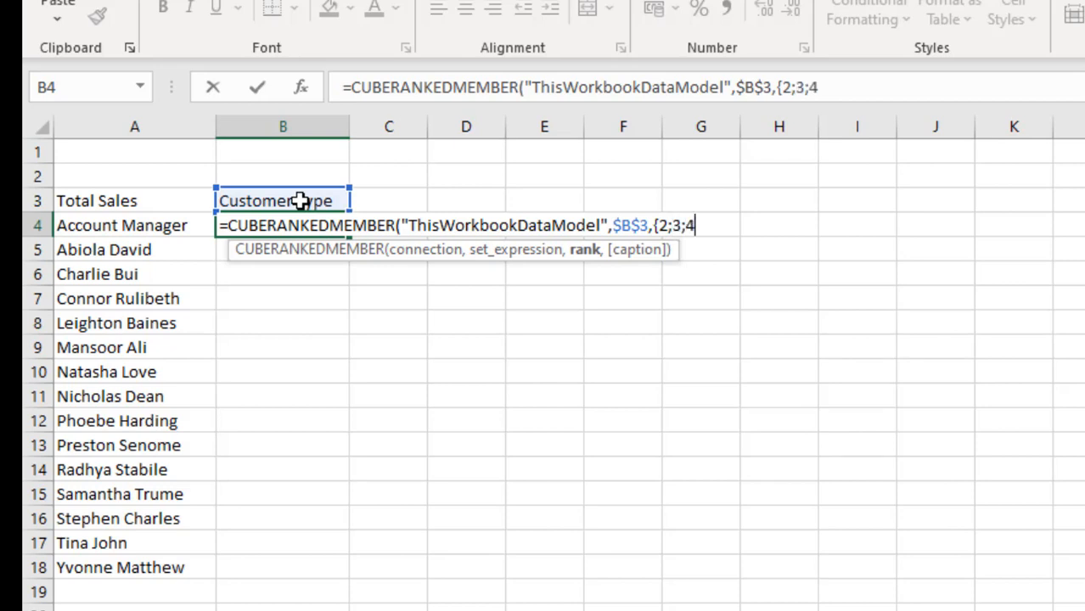
text(;5)
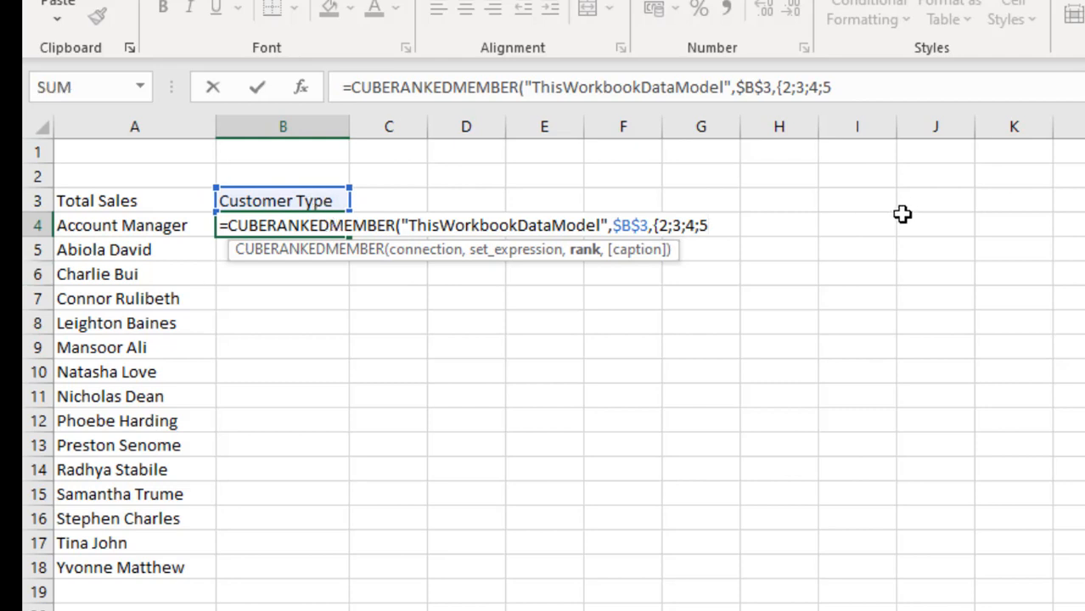
text(}))
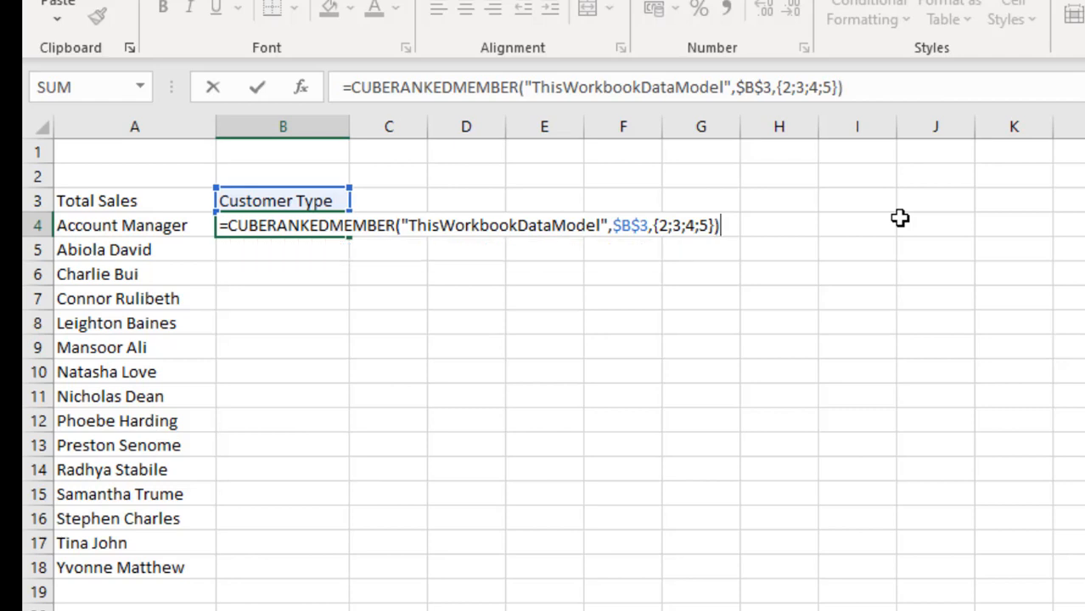
key(ctrl+Return)
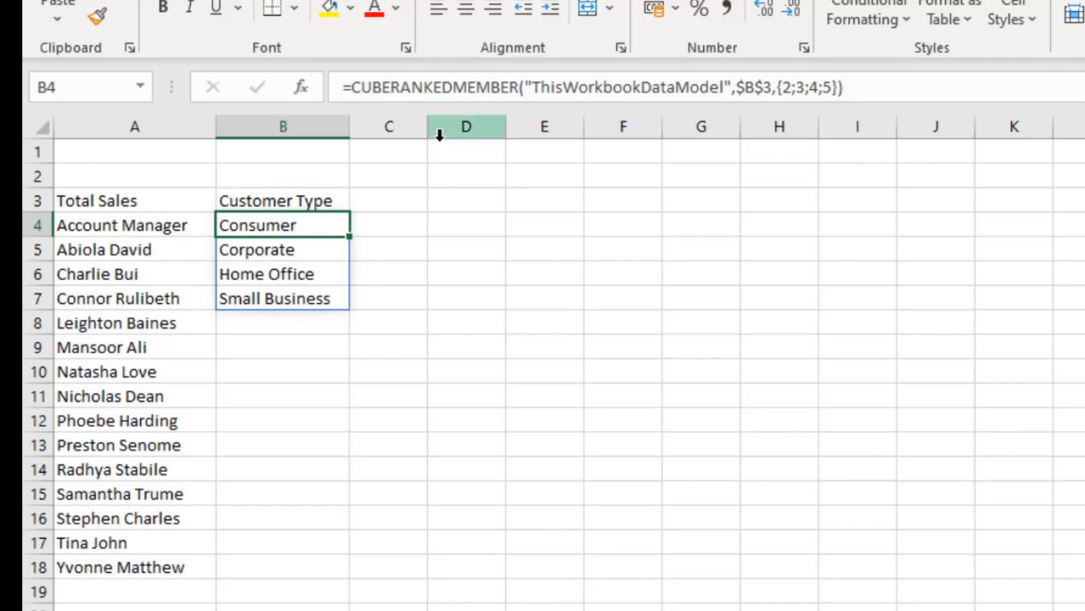
click(380, 224)
drag(379, 224, 695, 199)
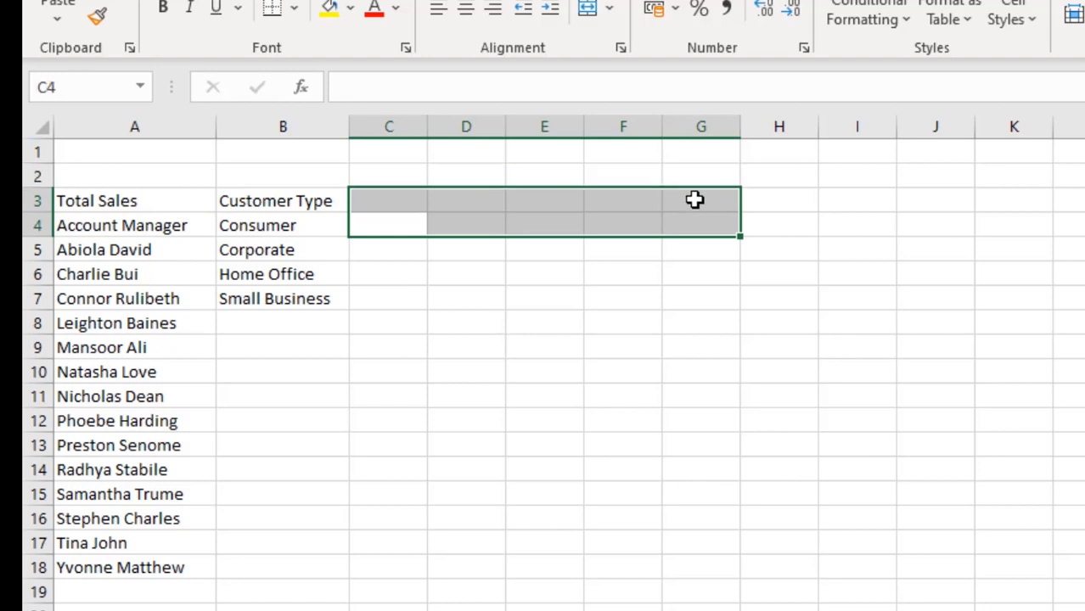
click(330, 248)
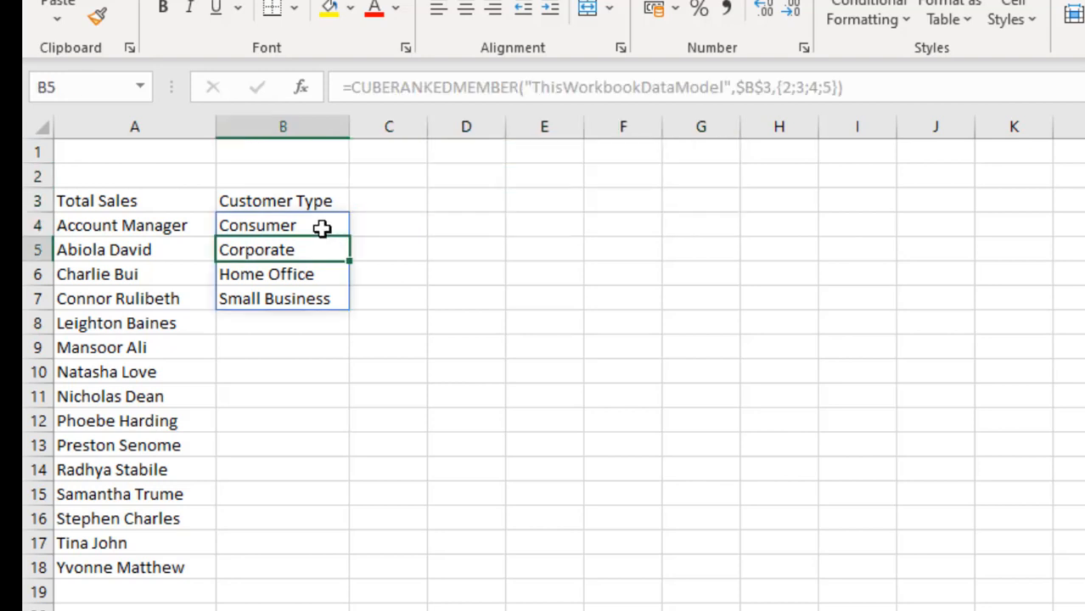
- Change the rank array in the B4 formula to {2,3,4,5} so the customer types spill across the row
click(322, 226)
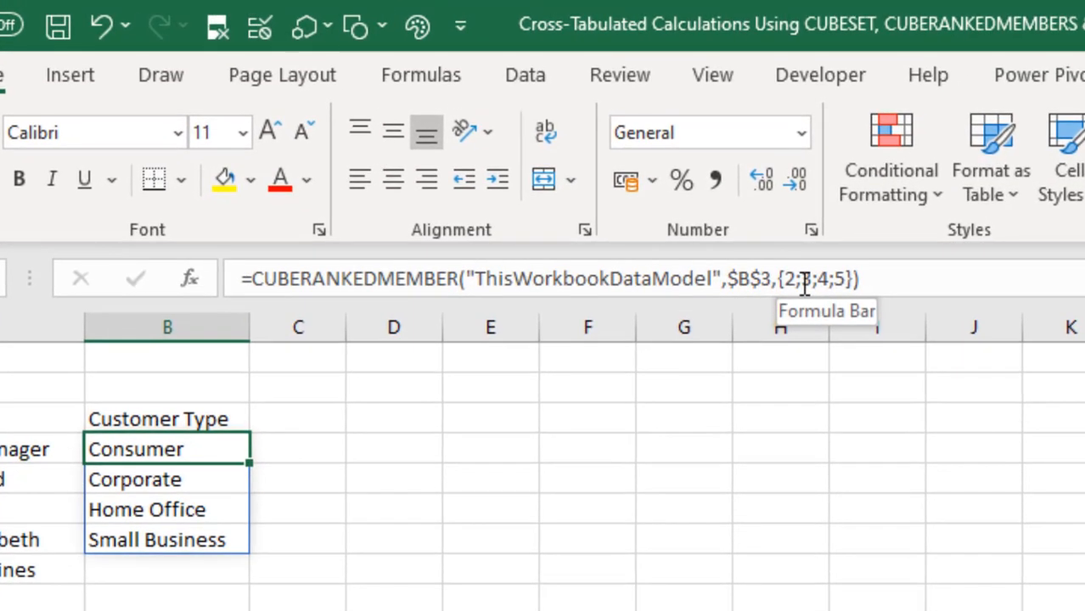
click(798, 88)
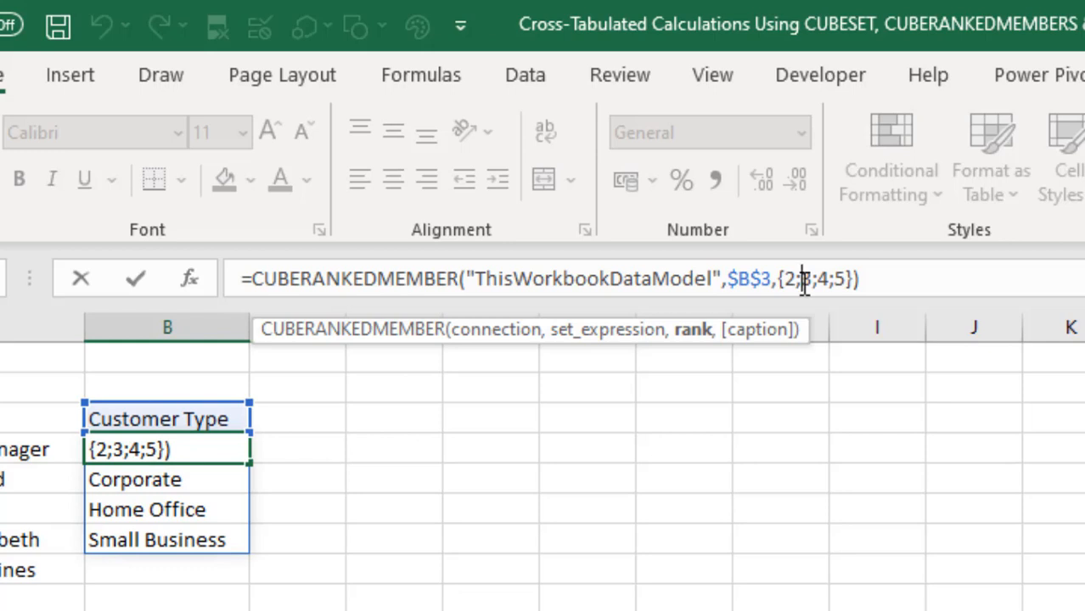
key(BackSpace)
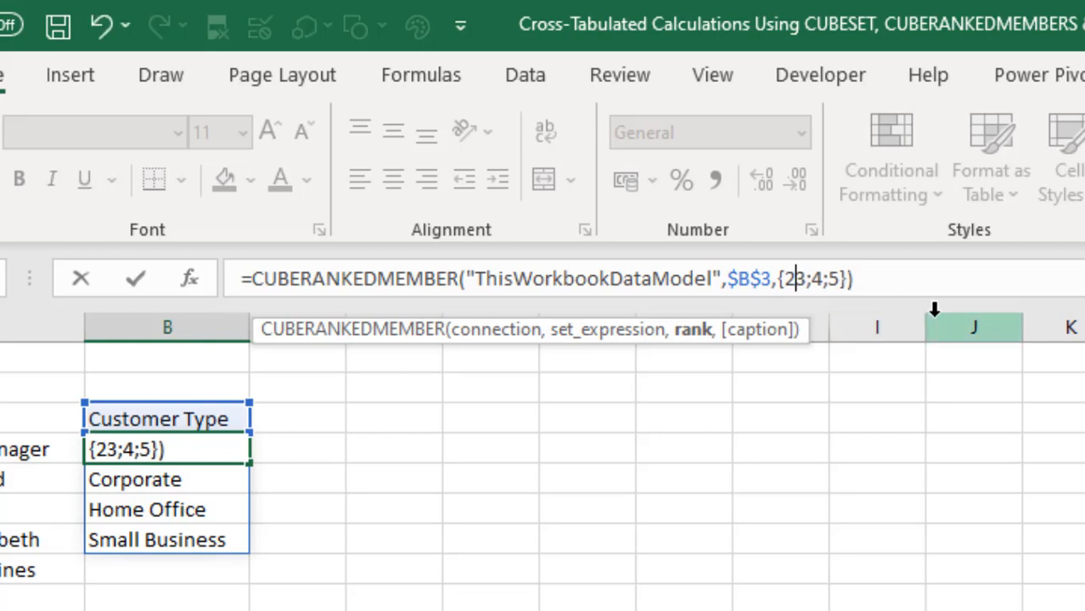
text(,)
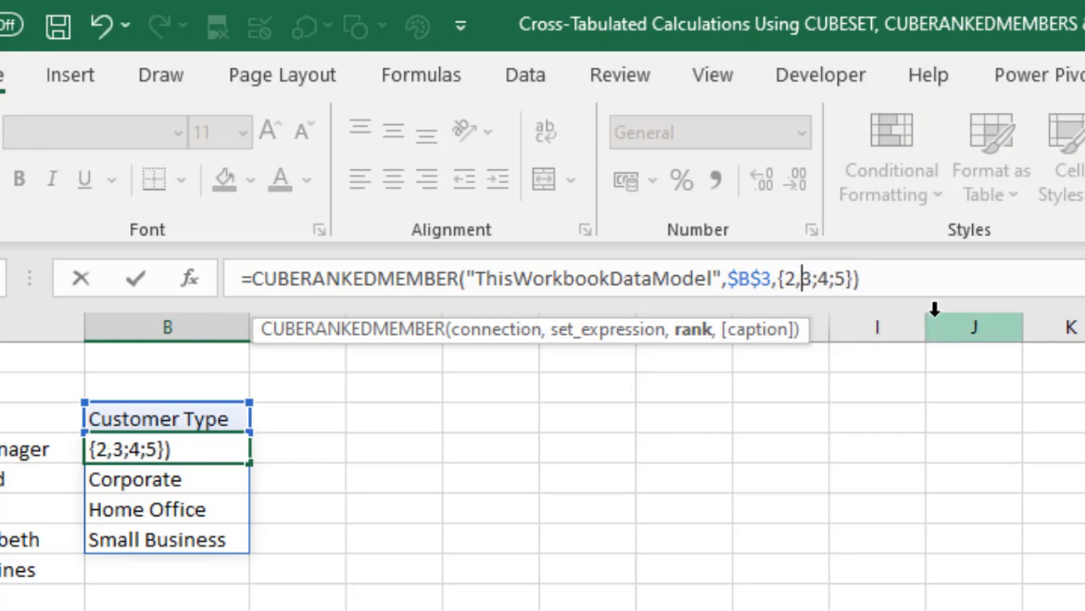
click(817, 277)
key(Delete)
text(,)
click(837, 279)
key(BackSpace)
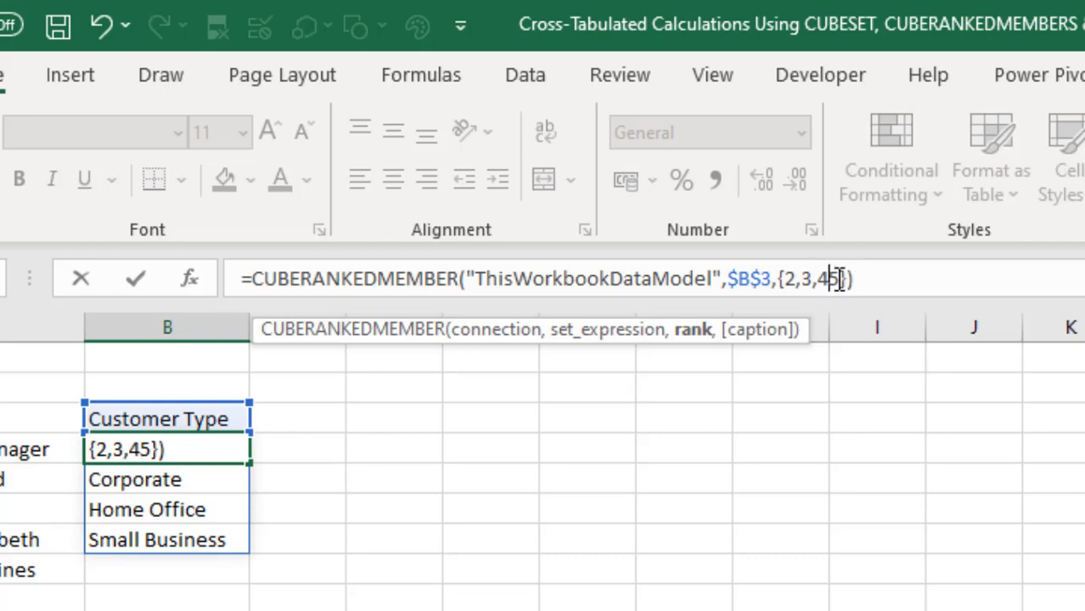
text(,)
key(ctrl+Return)
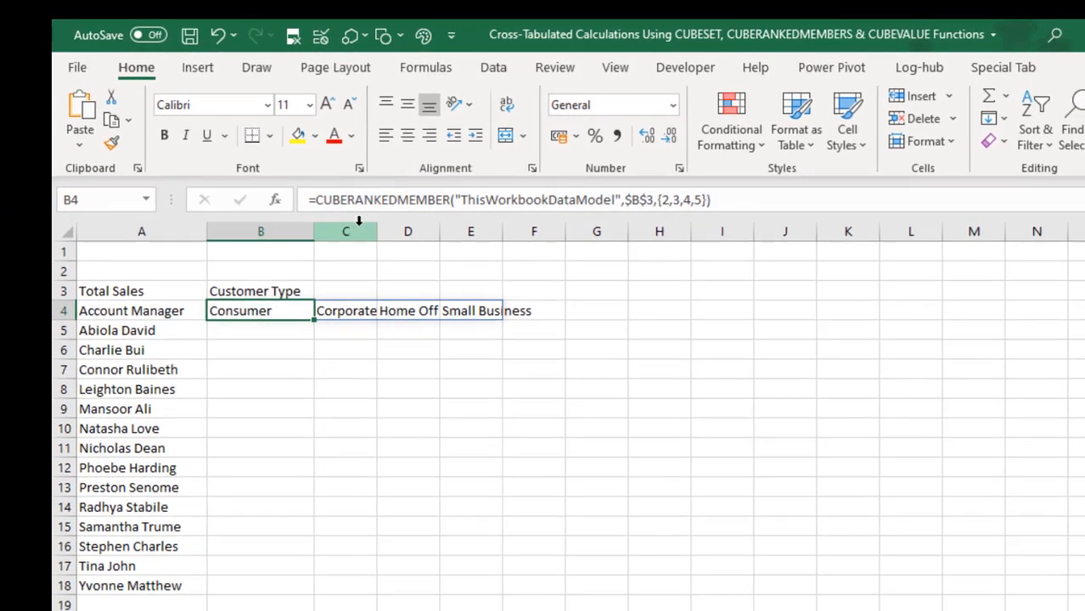
- Autofit all column widths on the sheet to their contents
click(68, 227)
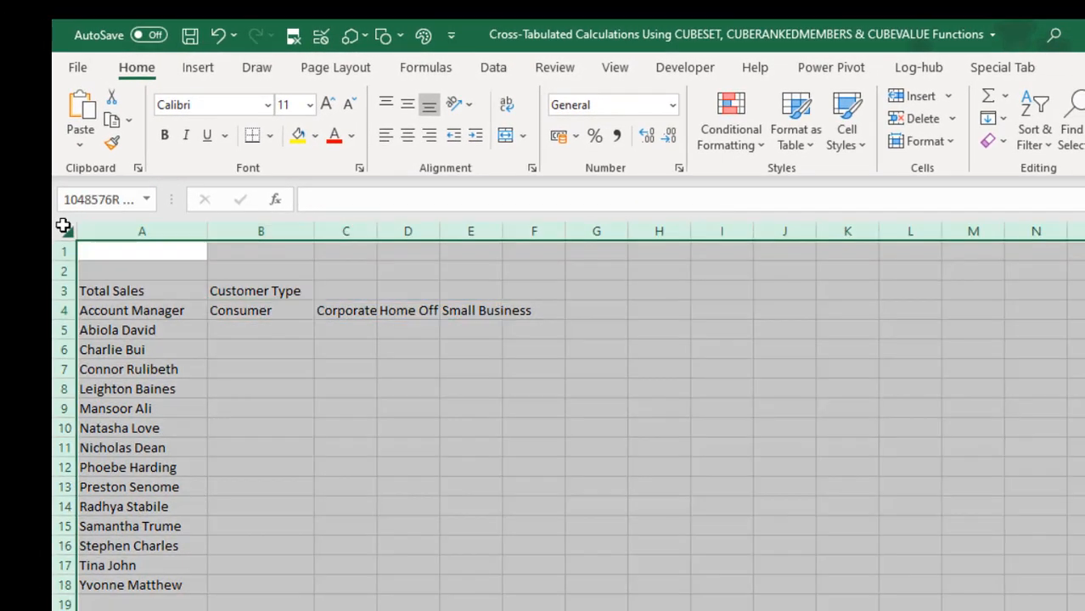
double_click(310, 236)
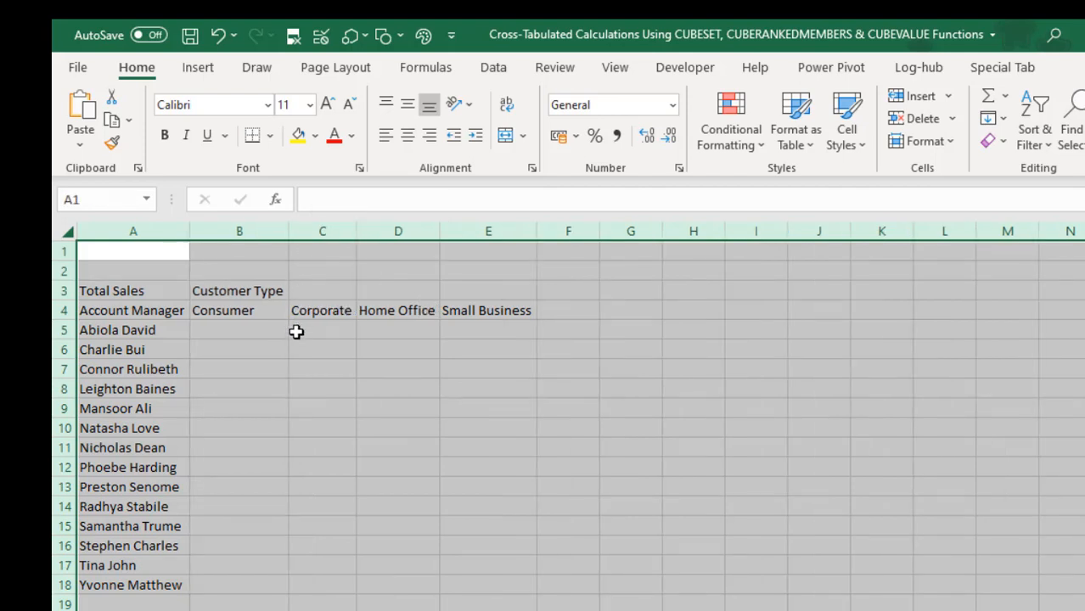
click(262, 332)
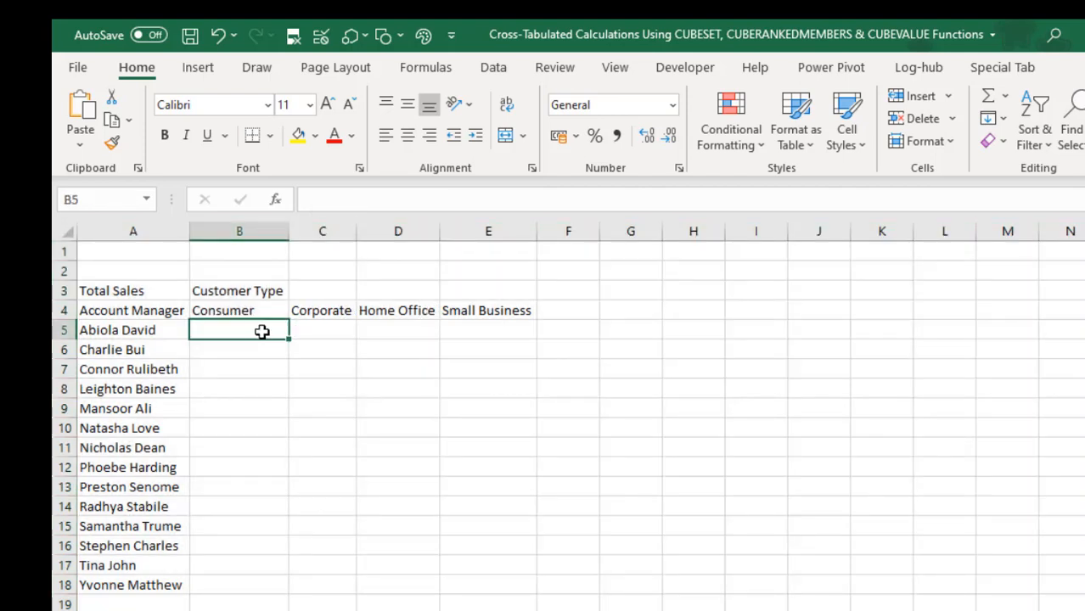
click(157, 333)
key(ctrl+shift+Down)
click(150, 310)
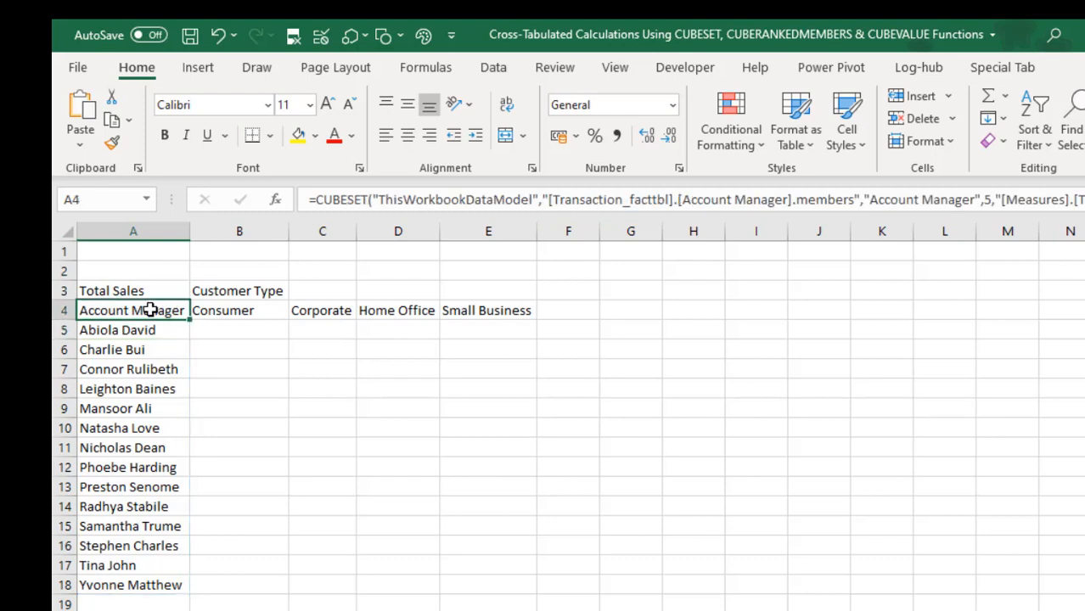
- Start a CUBEVALUE formula in B5 with "ThisWorkbookDataModel" as its connection
click(152, 332)
key(ctrl+shift+Down)
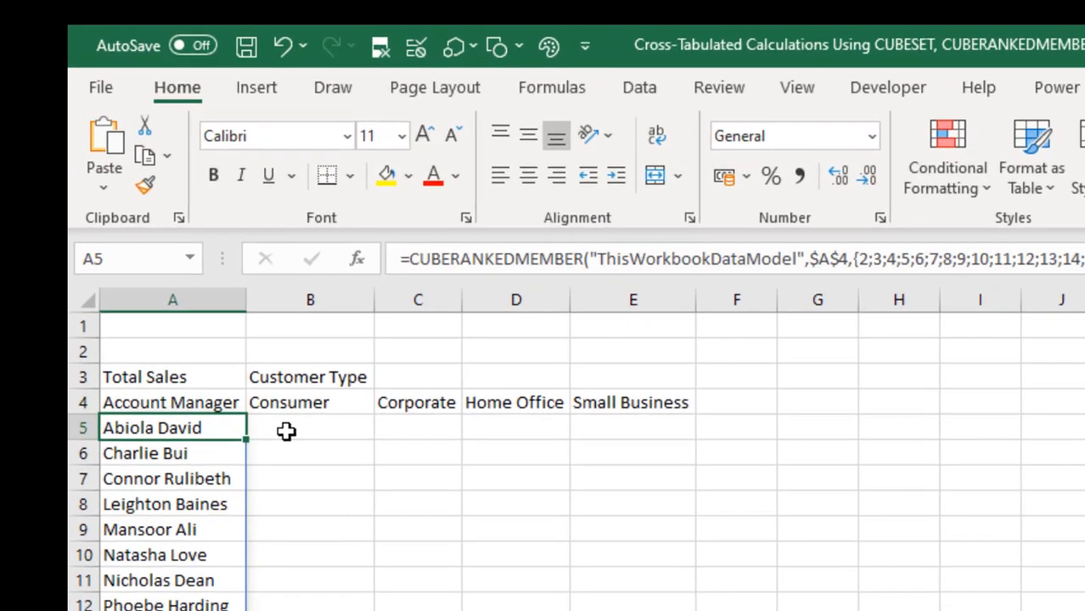
click(224, 337)
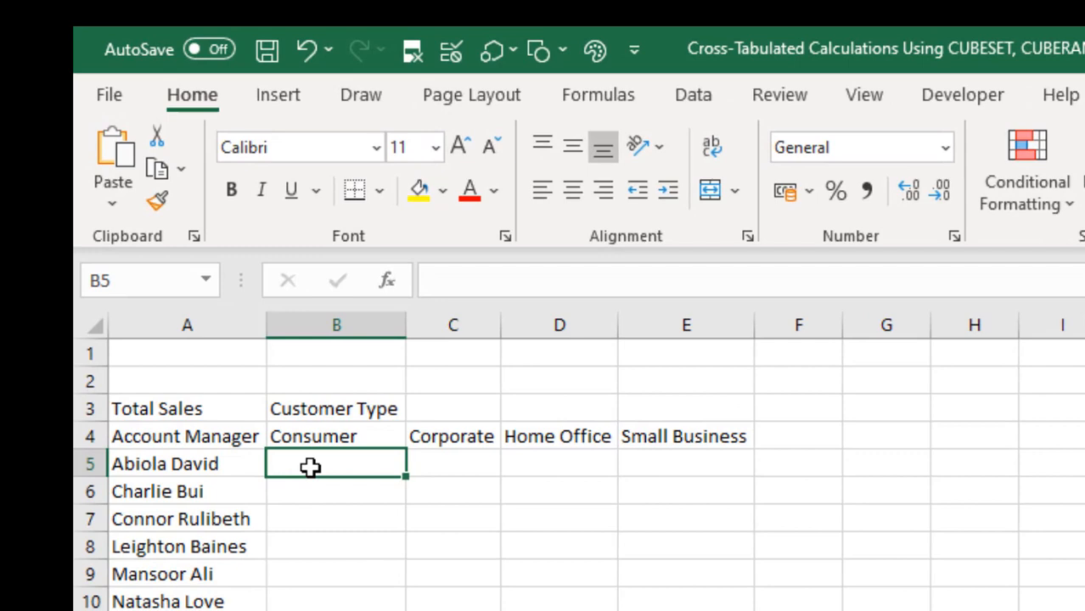
text(=)
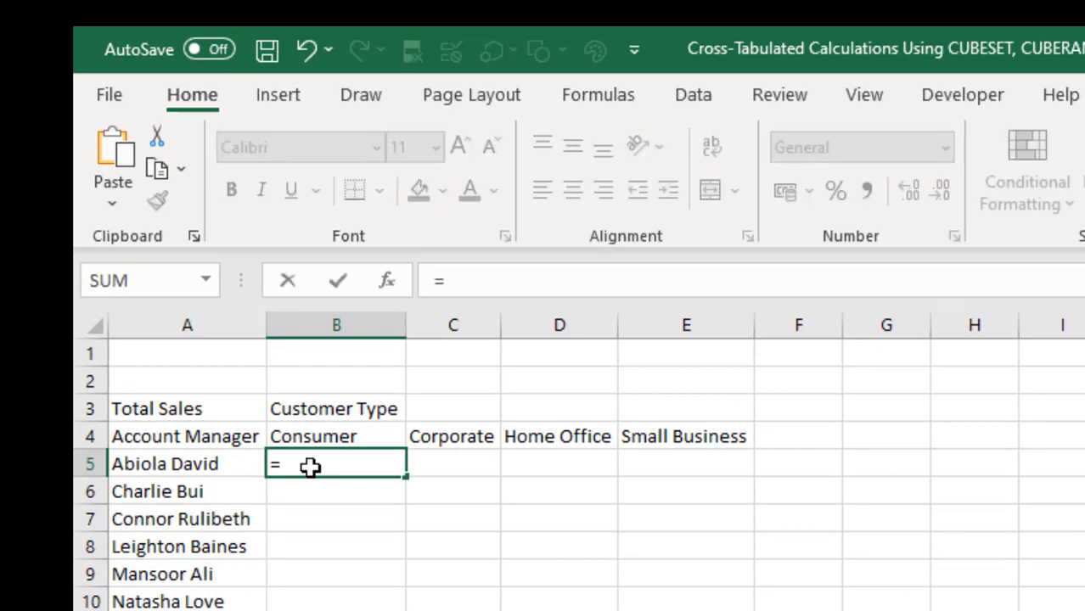
text(cube)
key(Down)
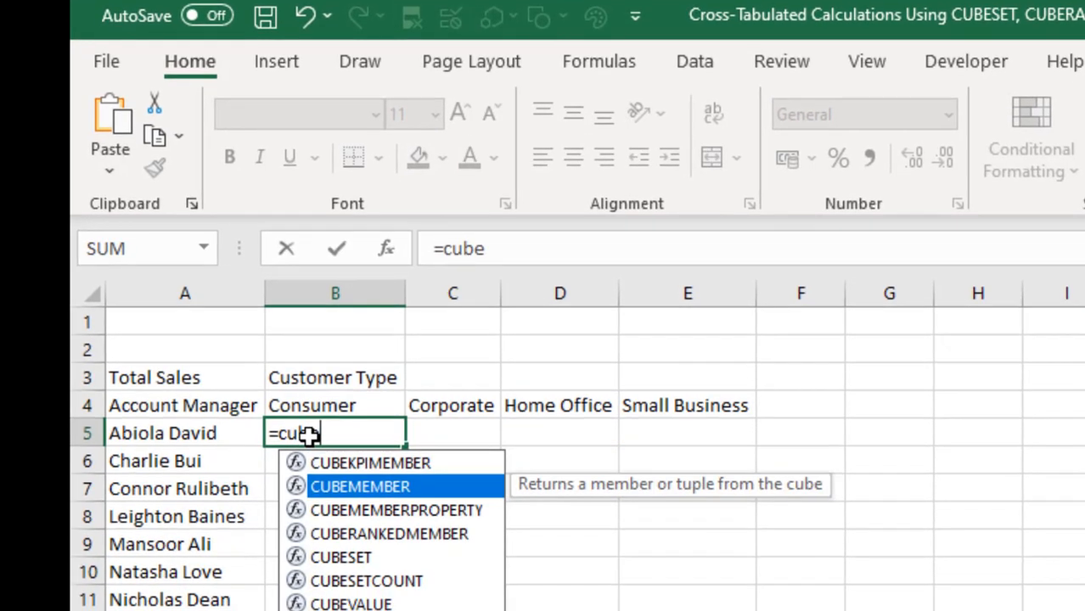
key(Down)
key(Down)
key(Down)
key(Down)
key(Down)
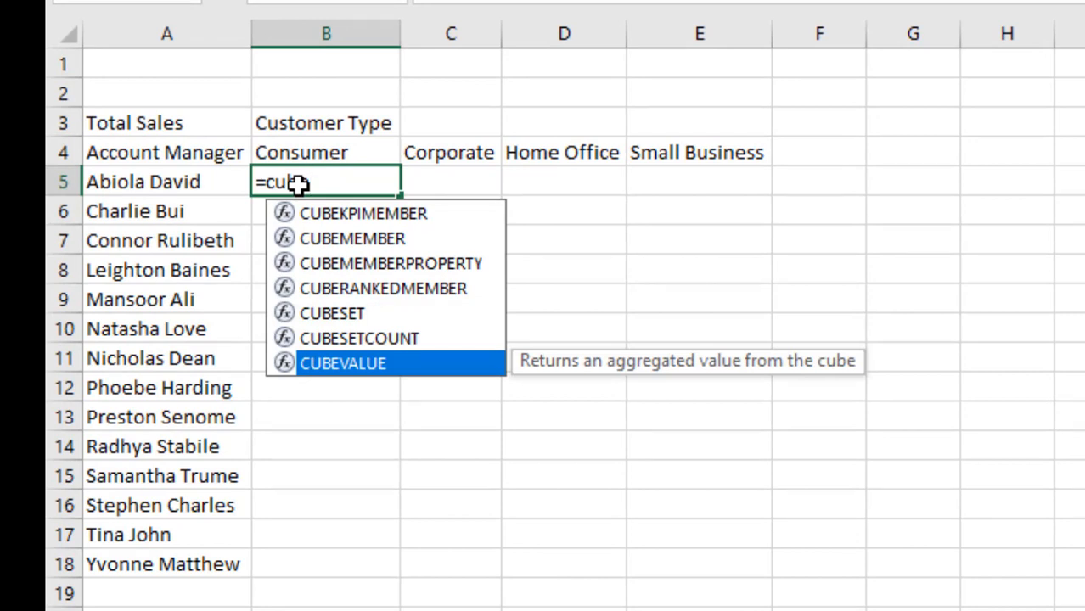
key(Tab)
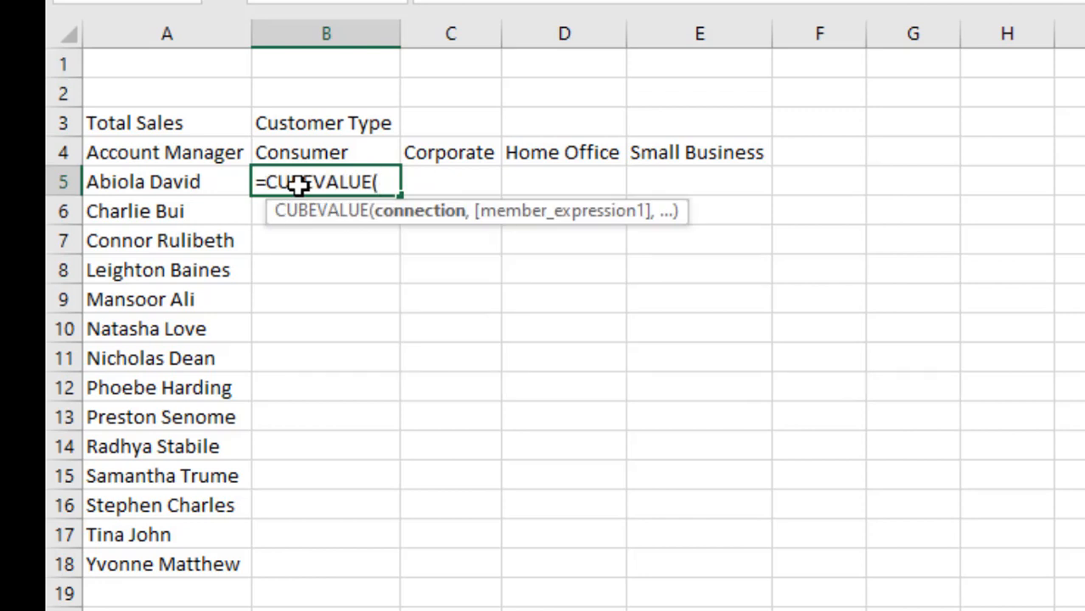
text(")
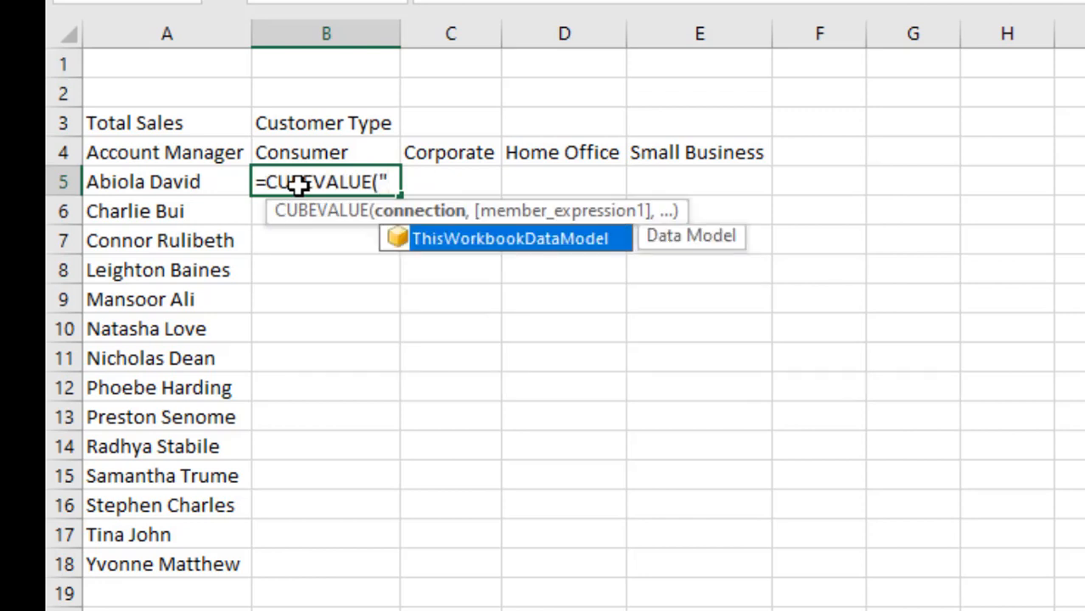
key(Tab)
text(",)
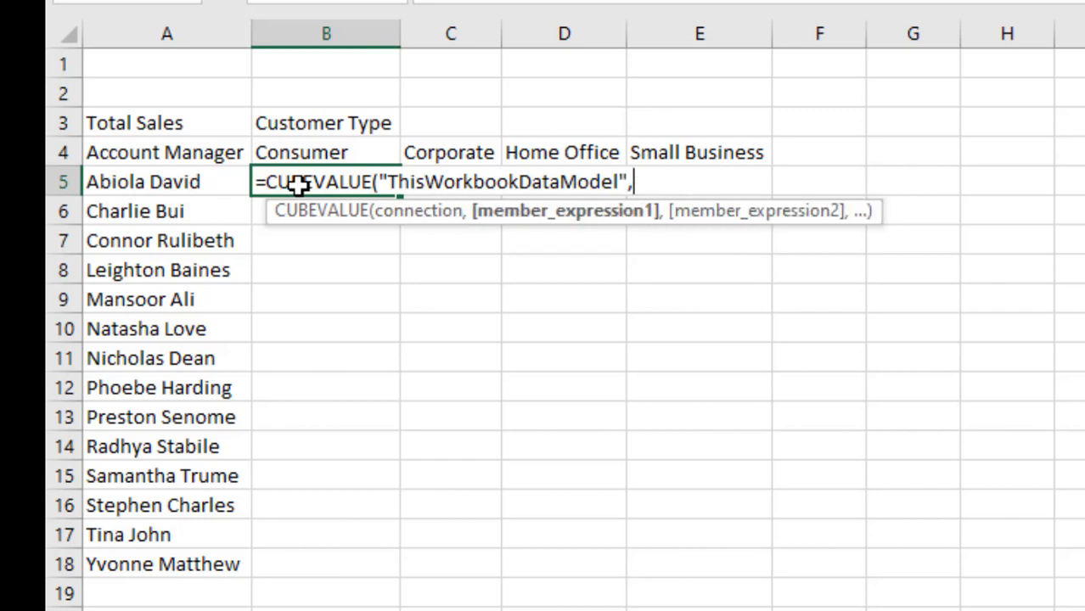
- Add $A5 and B$4 as the first two member expressions of the B5 formula
click(148, 181)
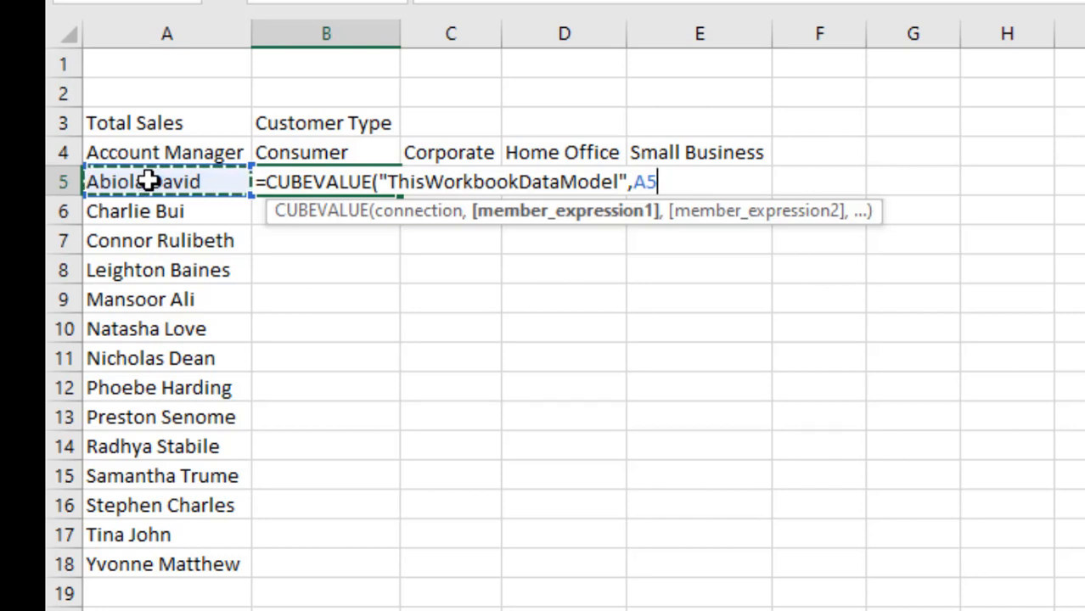
key(F4)
key(F4)
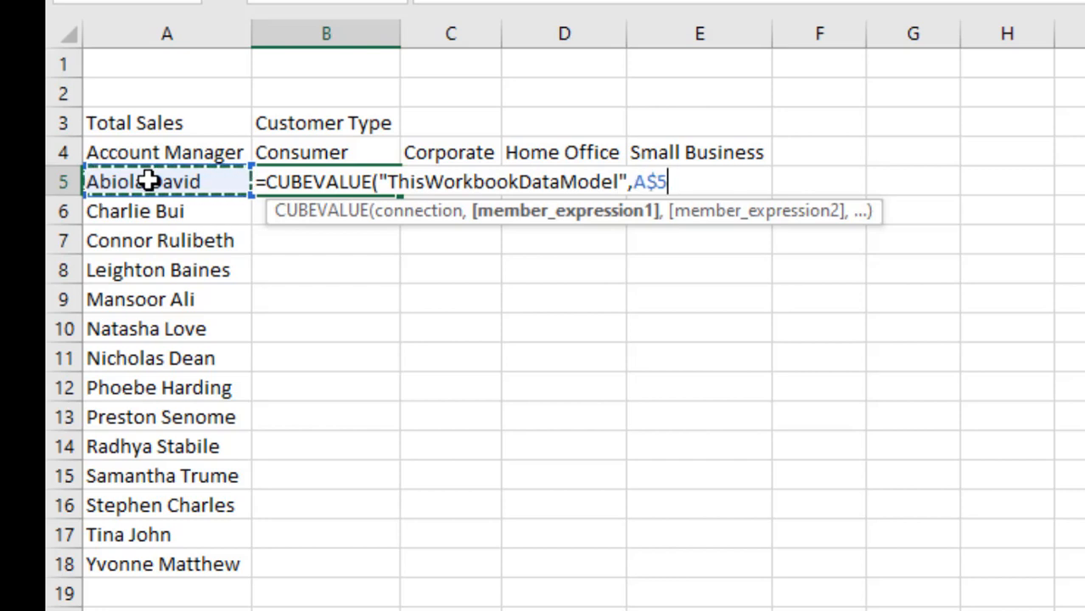
key(F4)
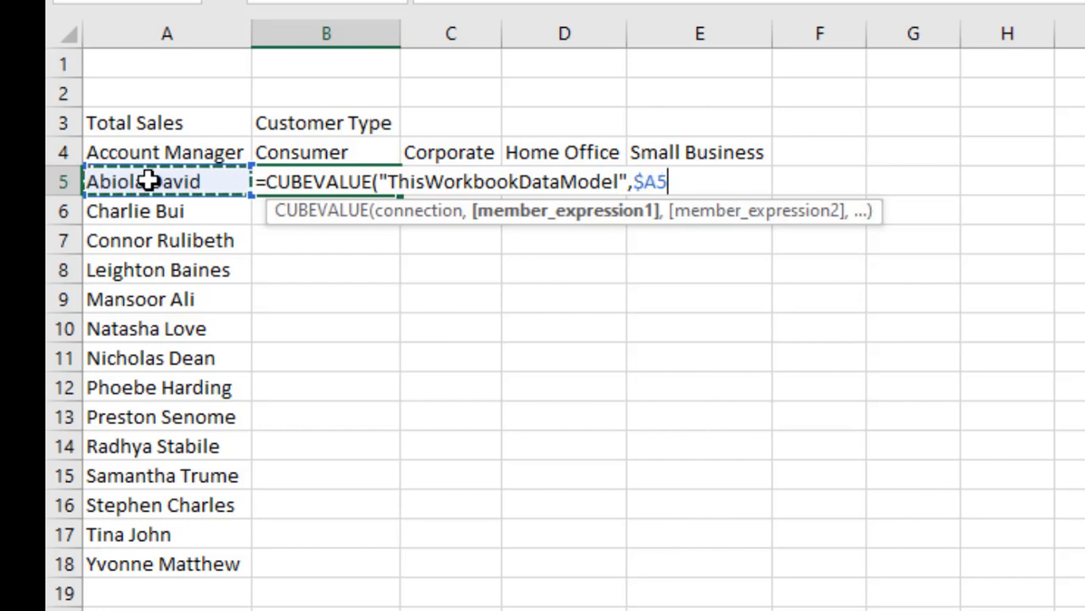
text(,)
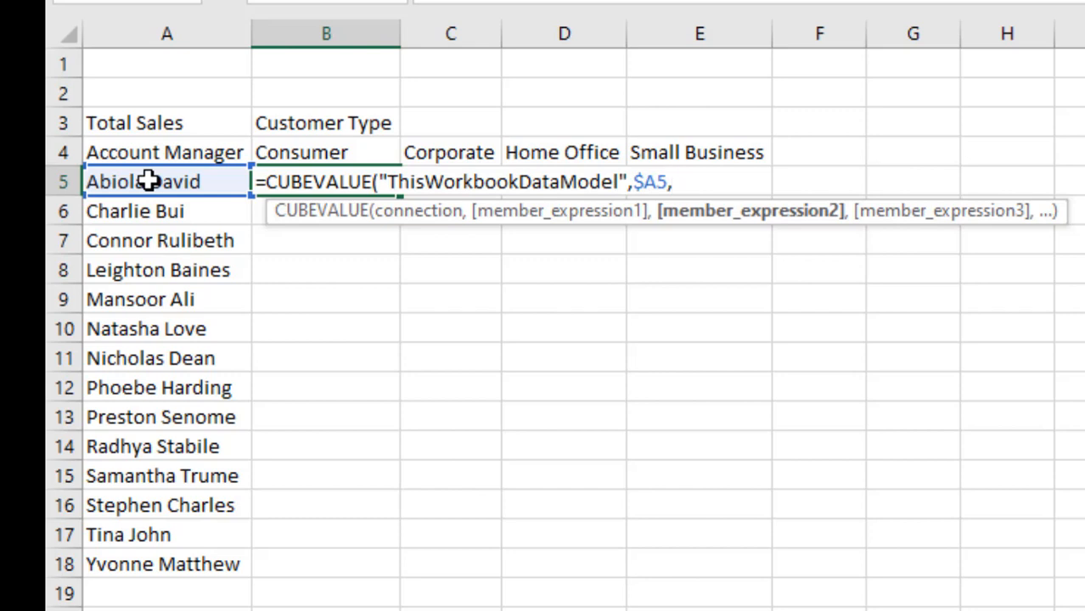
click(338, 151)
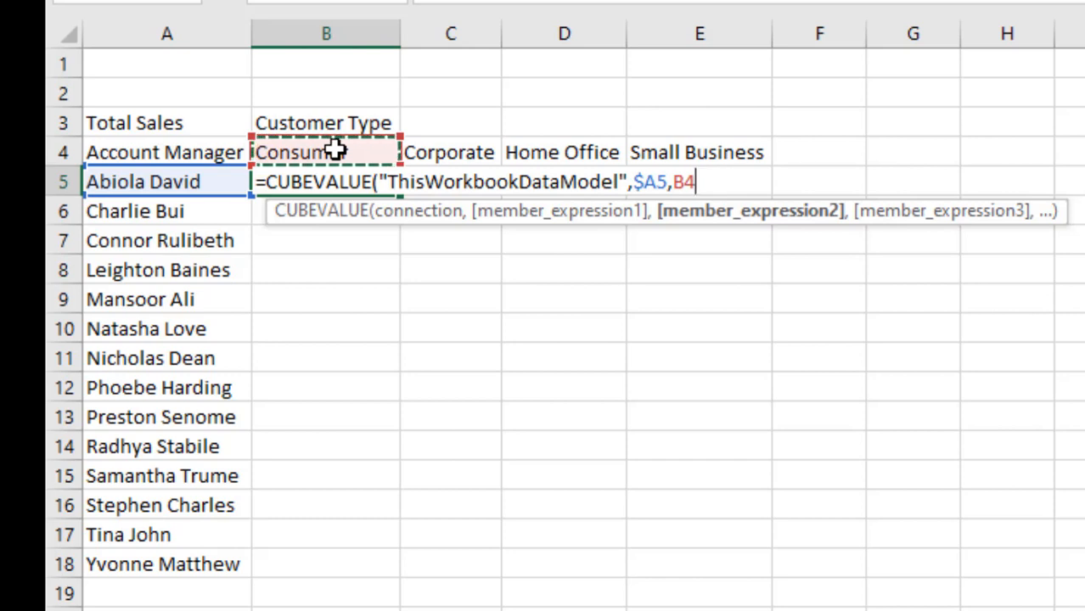
key(F4)
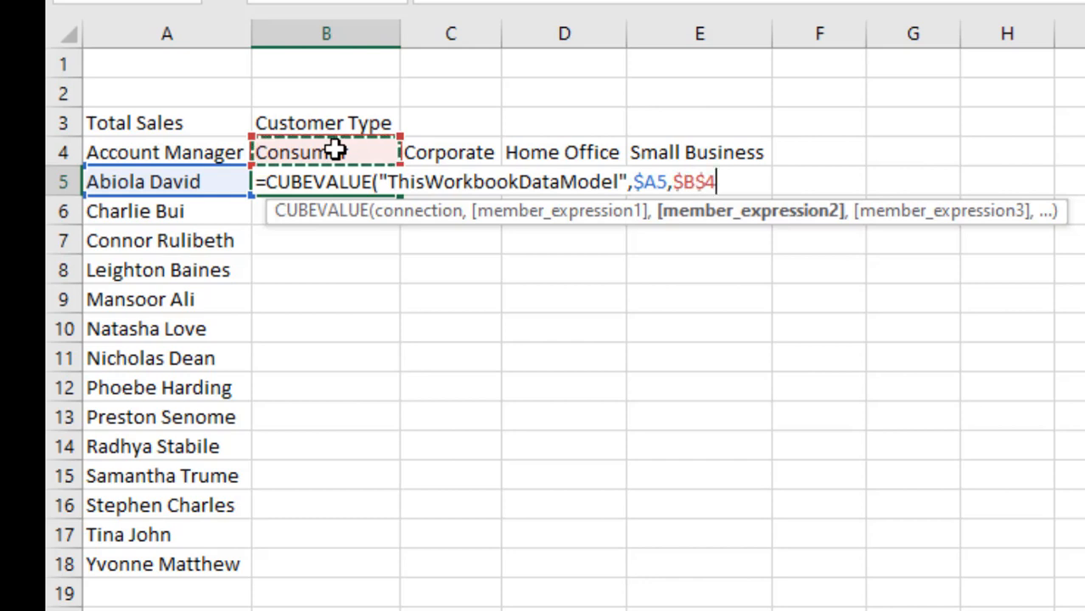
key(F4)
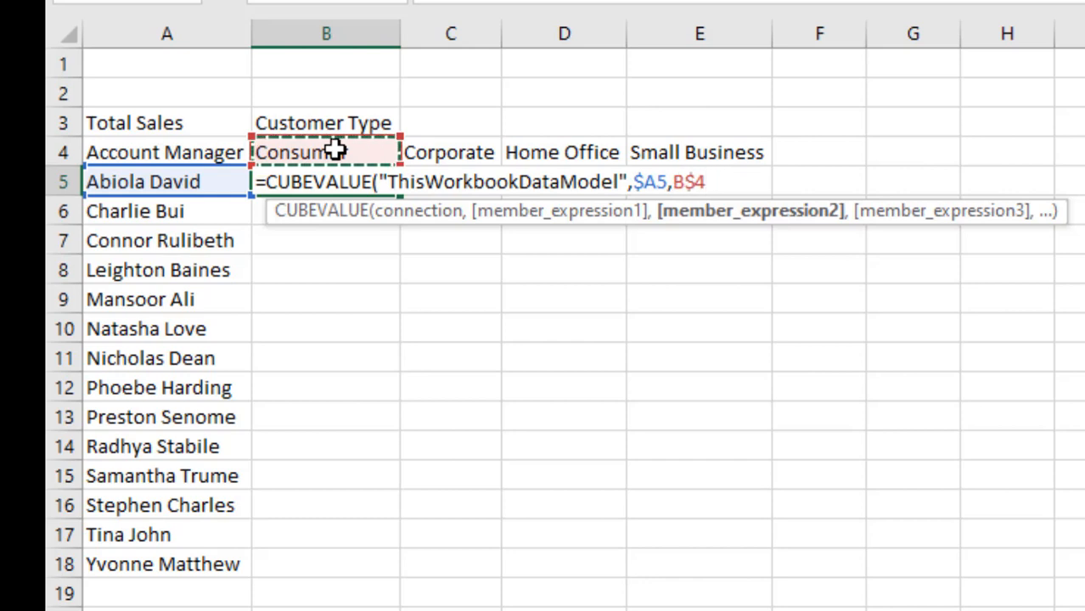
text(,)
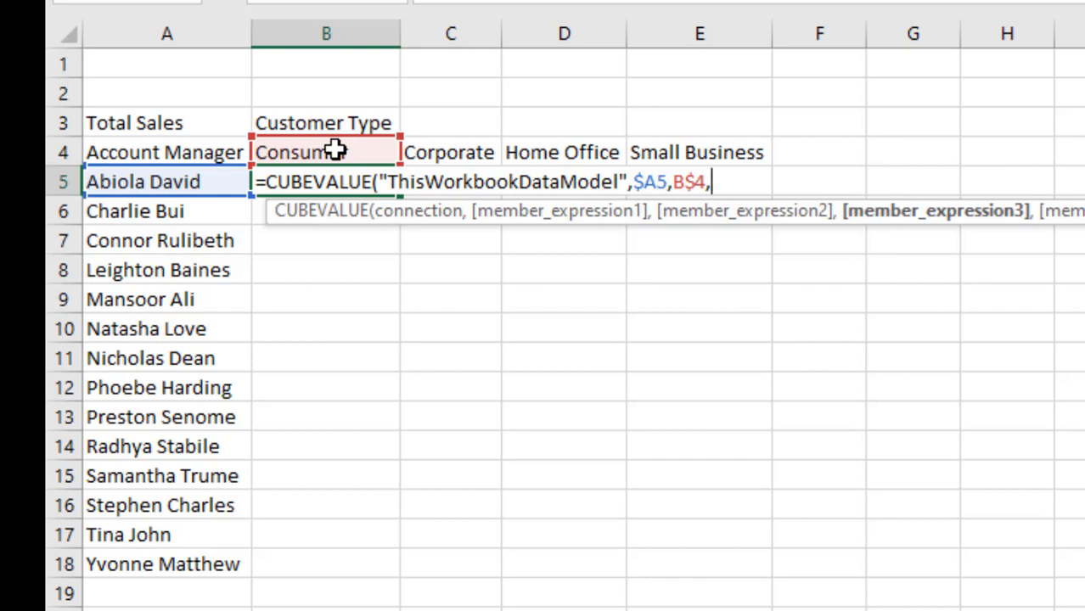
- Complete the B5 formula with "[Measures].[Total Sales]" as the third member expression and commit it
text(")
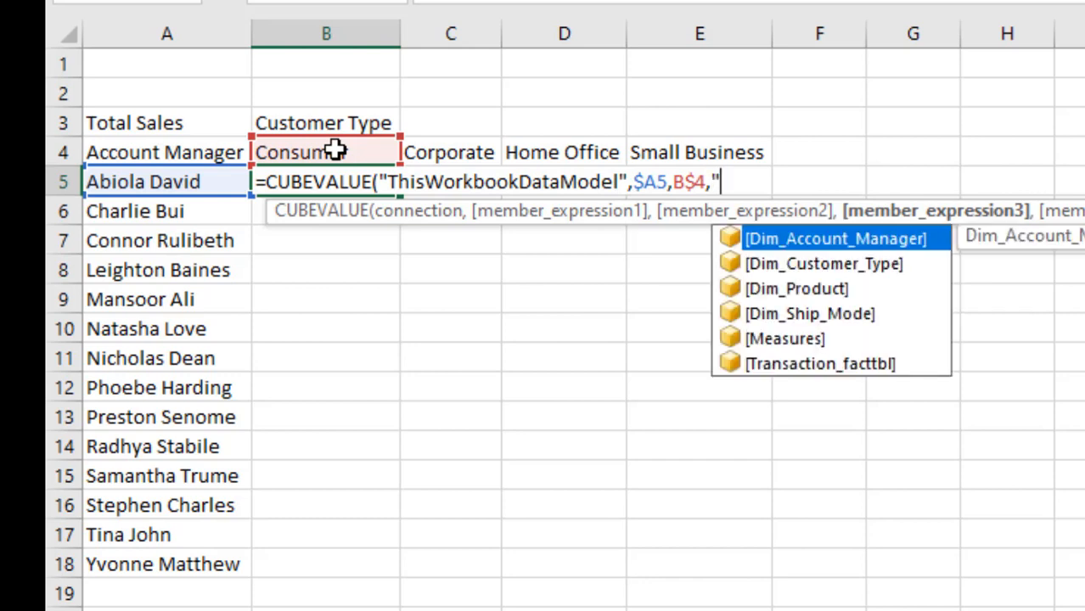
key(Down)
key(Down)
key(Down)
key(Down)
key(Escape)
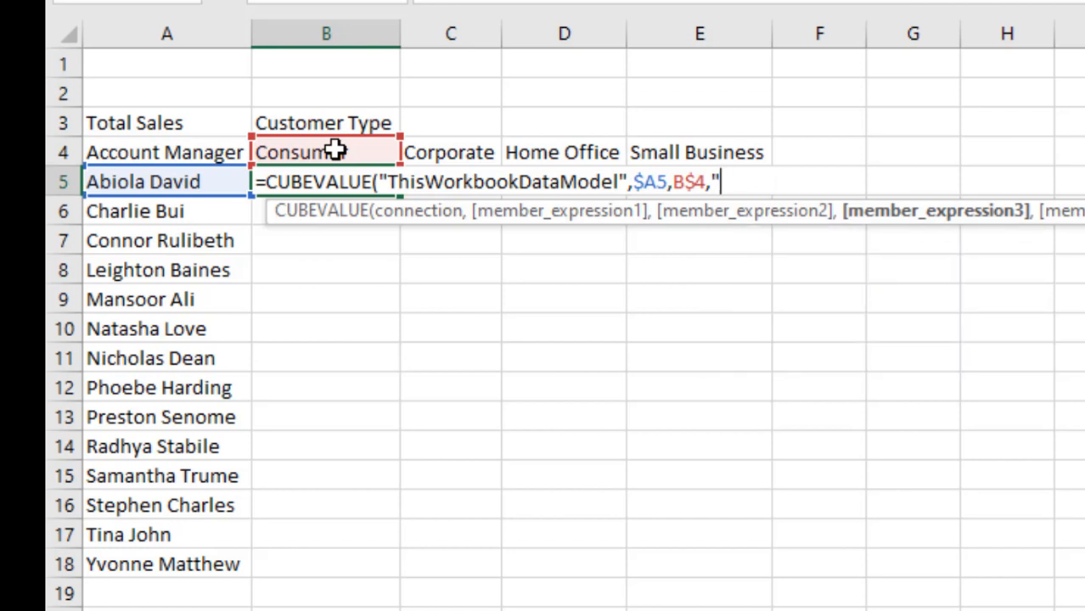
text([Measures])
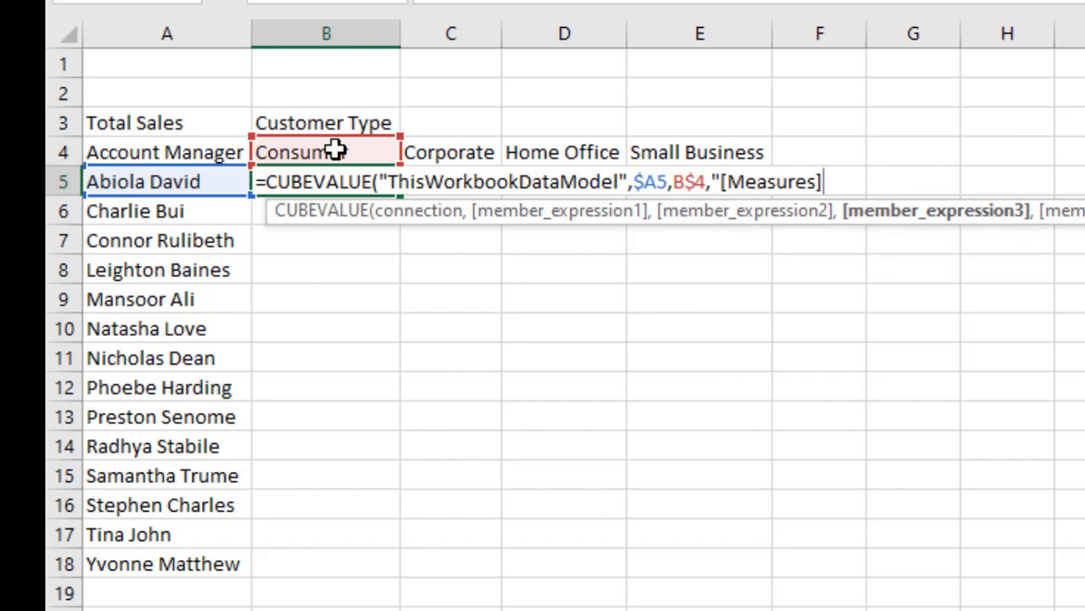
text(.)
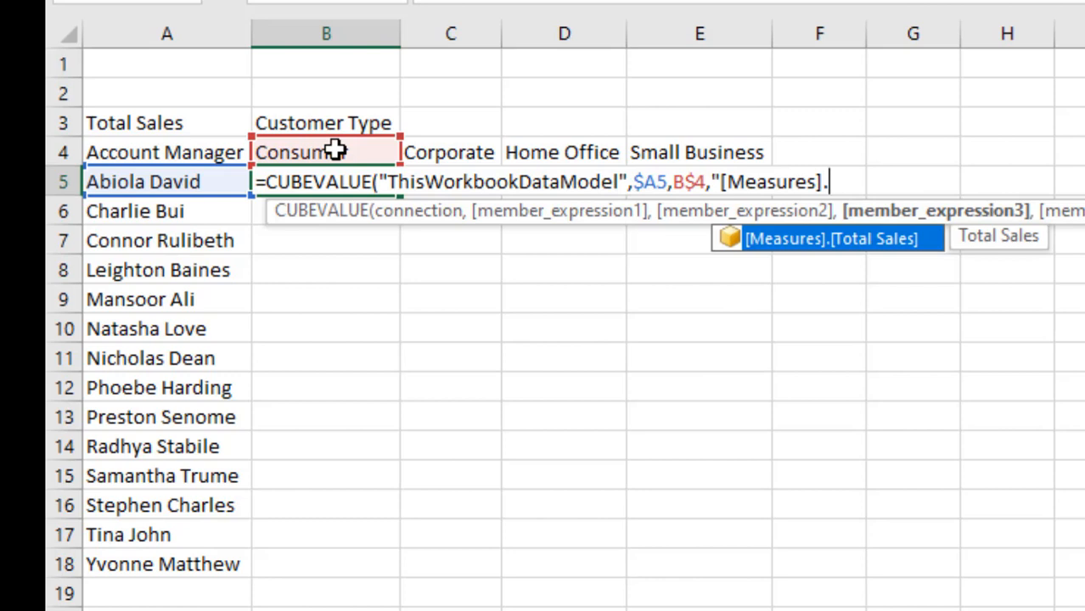
double_click(894, 241)
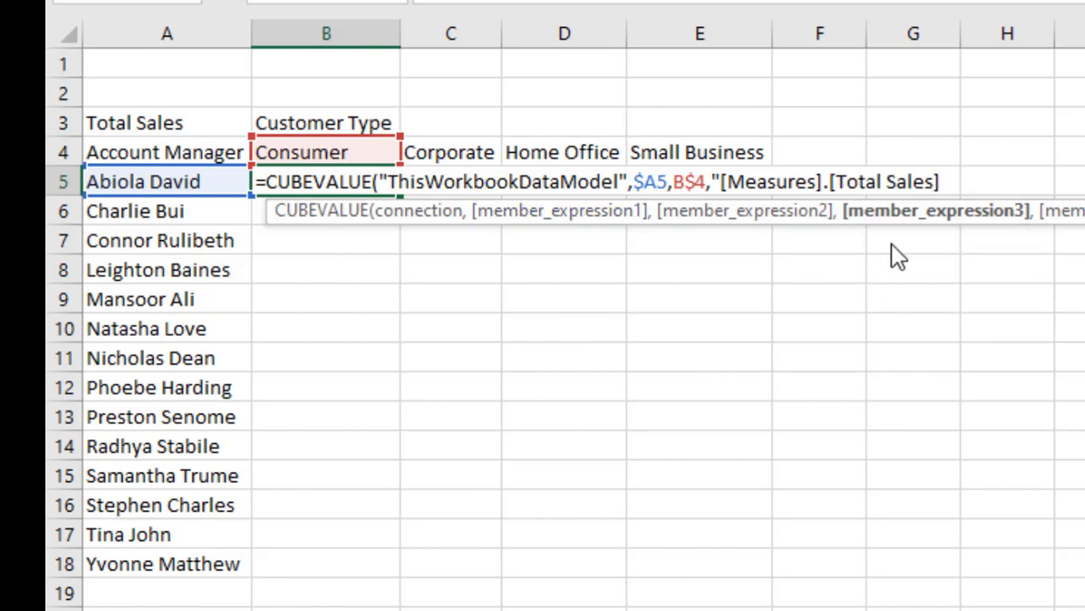
text("))
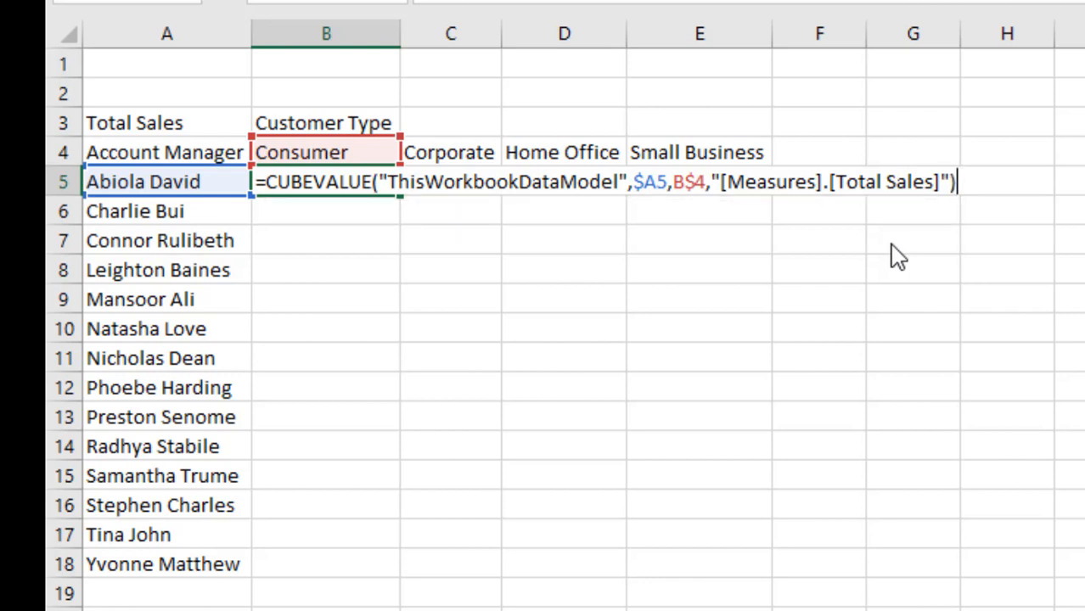
key(ctrl+Return)
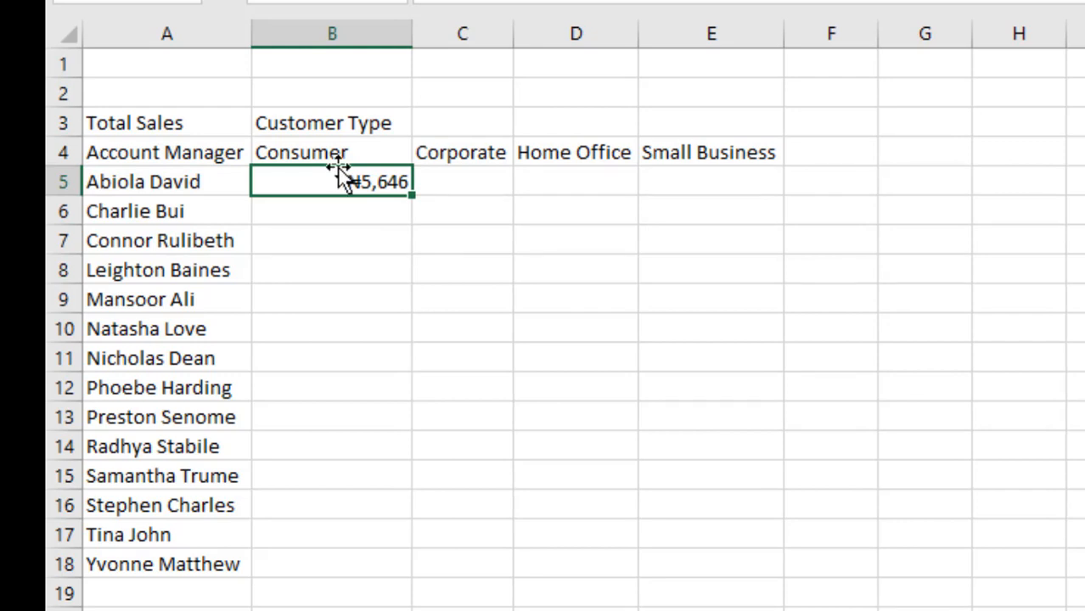
- Fill the B5 CUBEVALUE formula through the whole report grid B5:E18
mouse_move(382, 188)
mouse_down()
mouse_move(623, 245)
mouse_move(715, 495)
mouse_move(778, 565)
mouse_up()
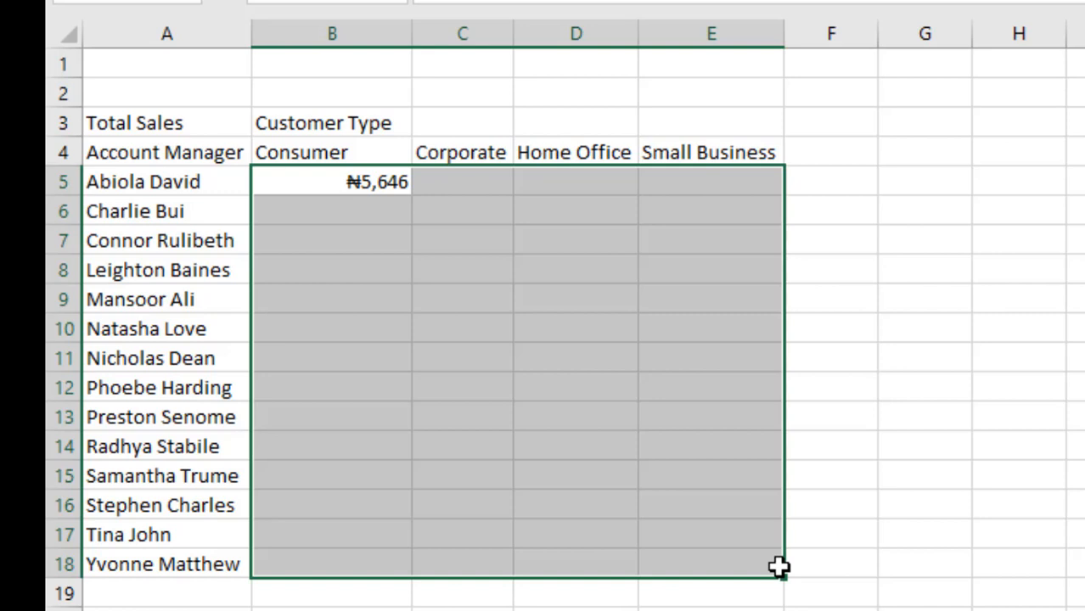
drag(777, 567, 777, 567)
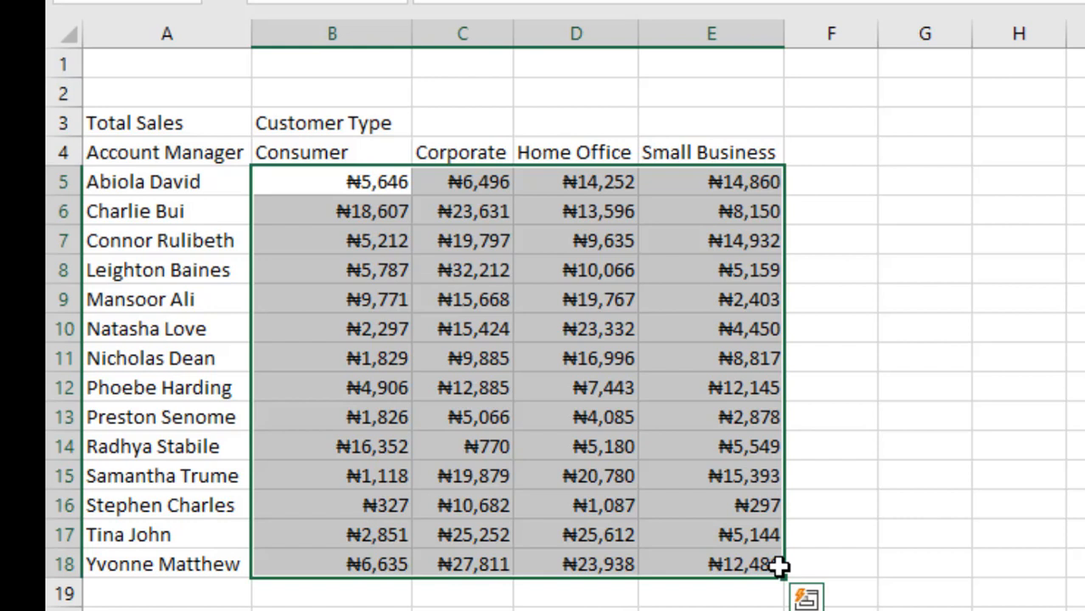
- Insert a PivotTable based on this workbook's Data Model at cell G3 of the Report sheet
click(928, 126)
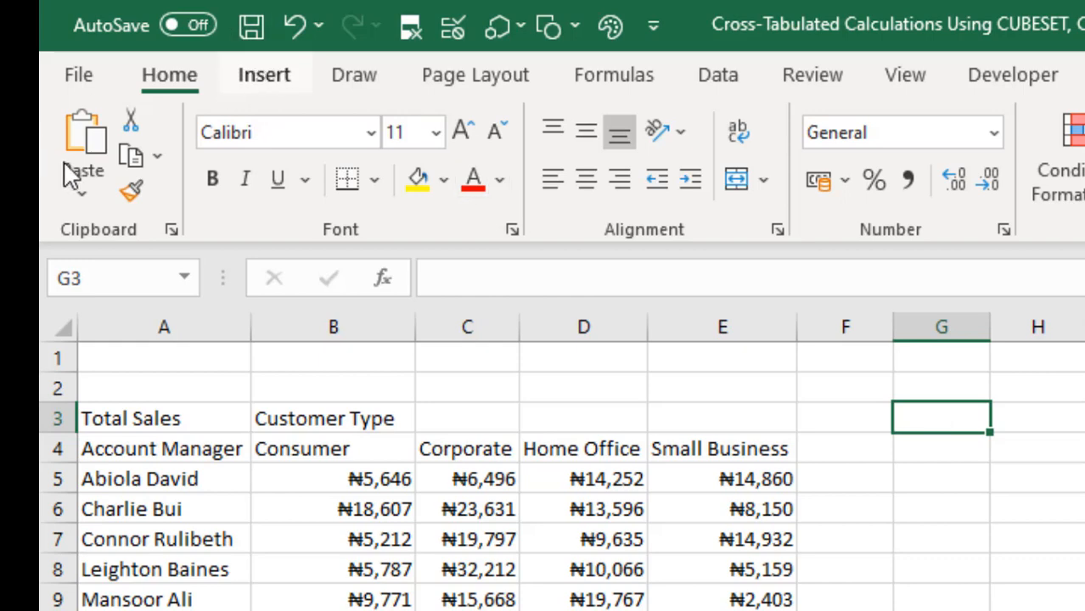
click(91, 176)
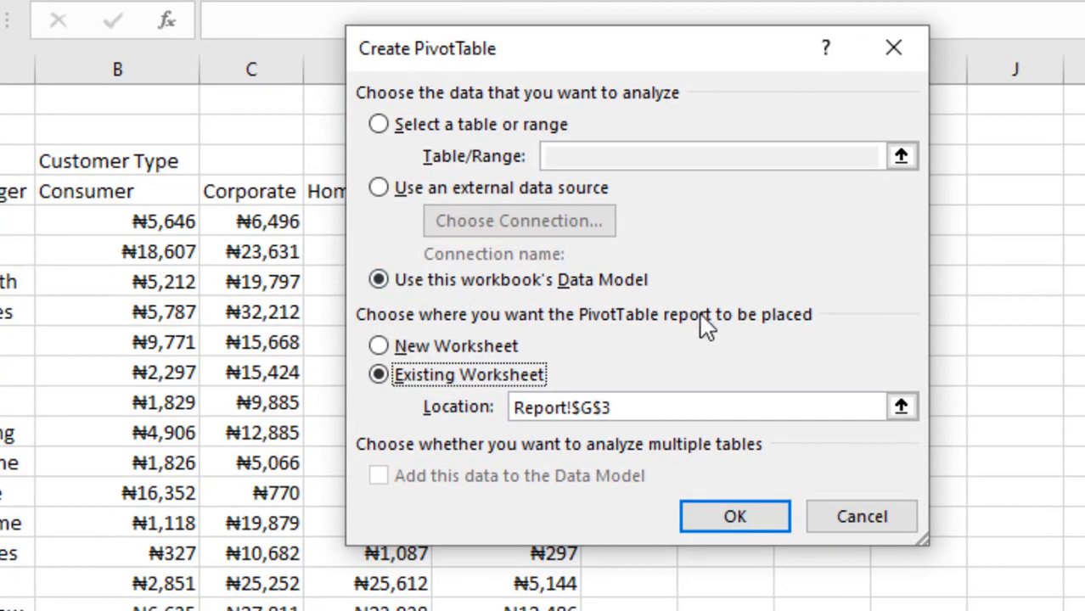
click(719, 516)
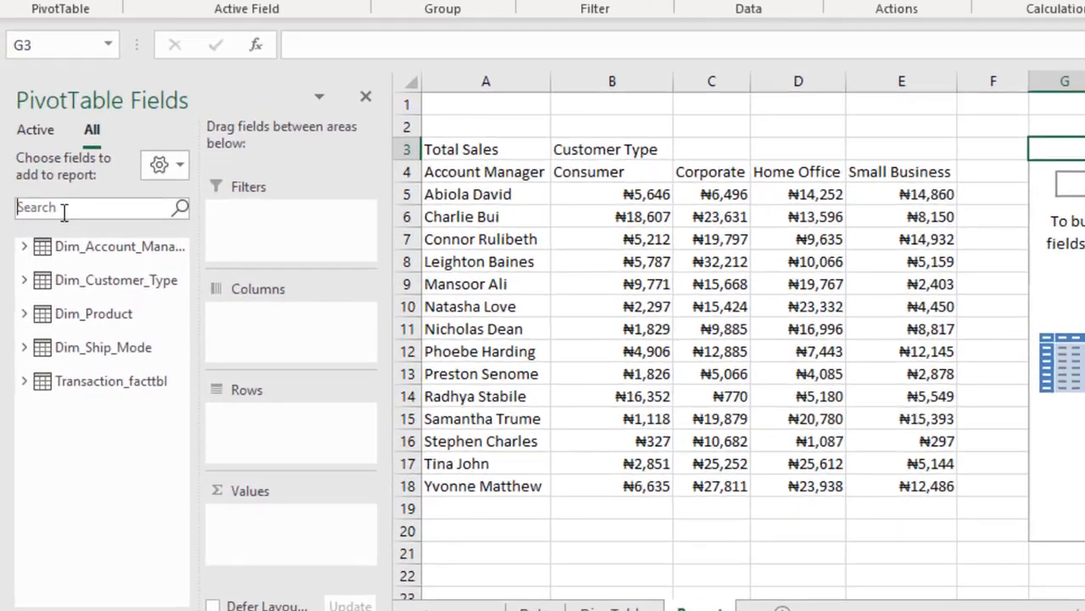
- Find the Account Manager field of the account manager dimension table with the search "acc" and place it in the PivotTable rows
click(49, 222)
text(acc)
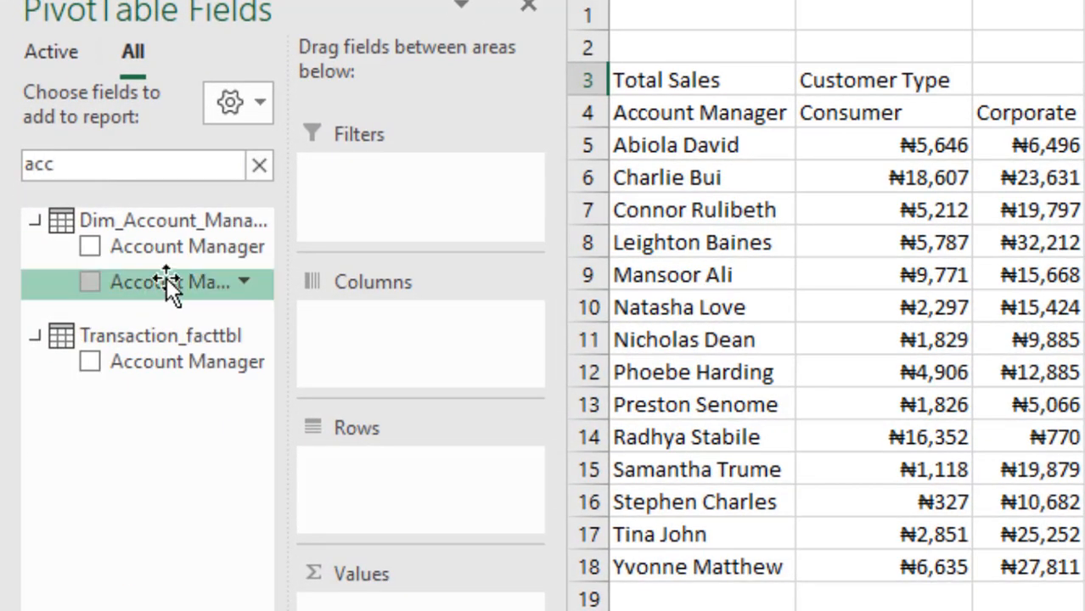
drag(155, 248, 454, 505)
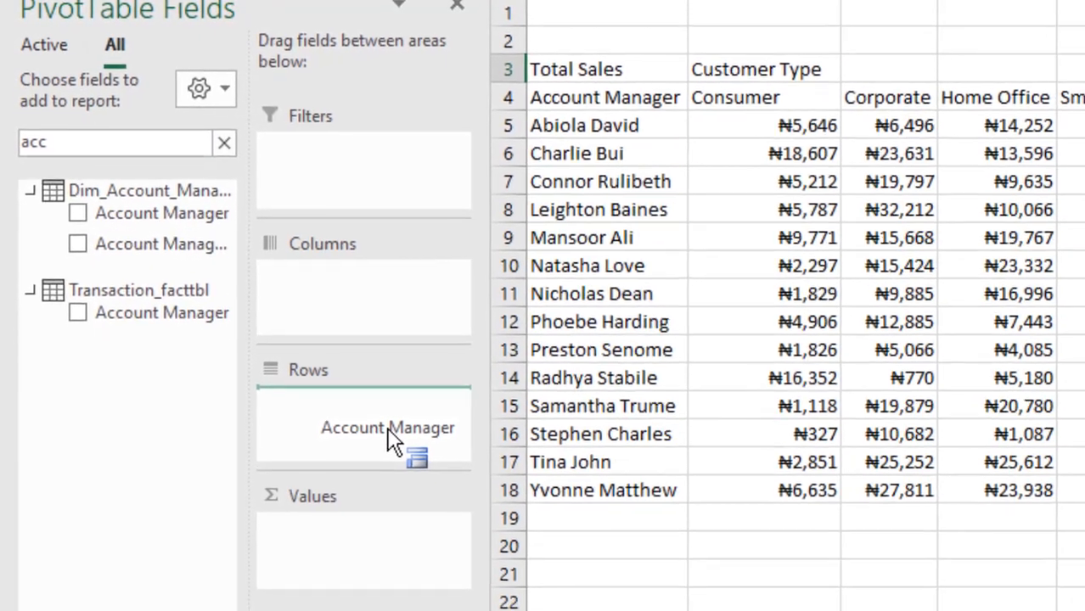
drag(389, 433, 388, 431)
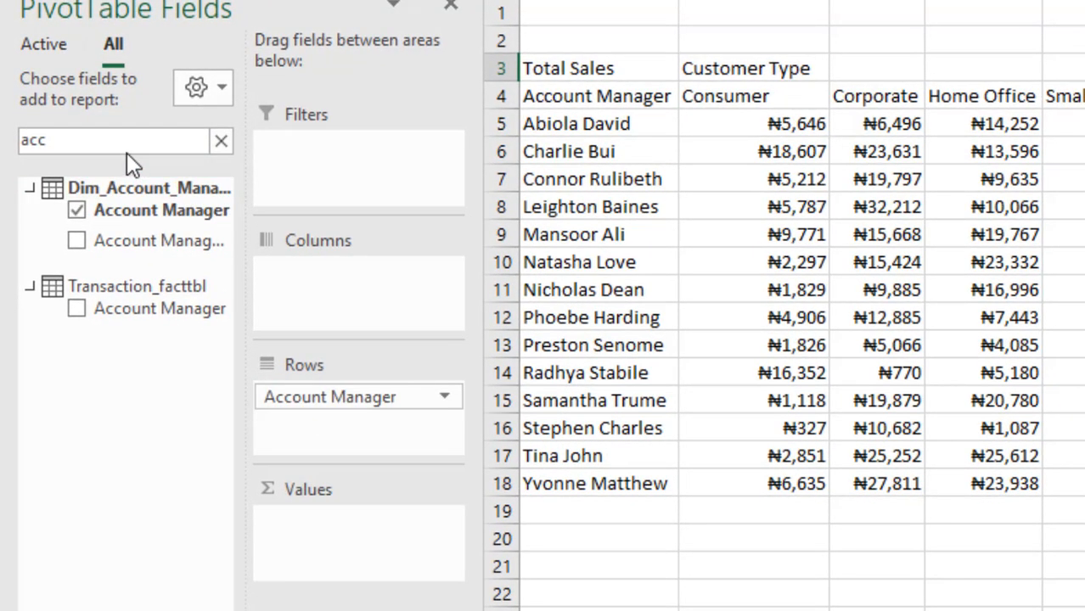
- Find the Customer Type field of Dim_Customer_Type with the search "cus" and place it in the PivotTable columns
click(221, 140)
click(179, 142)
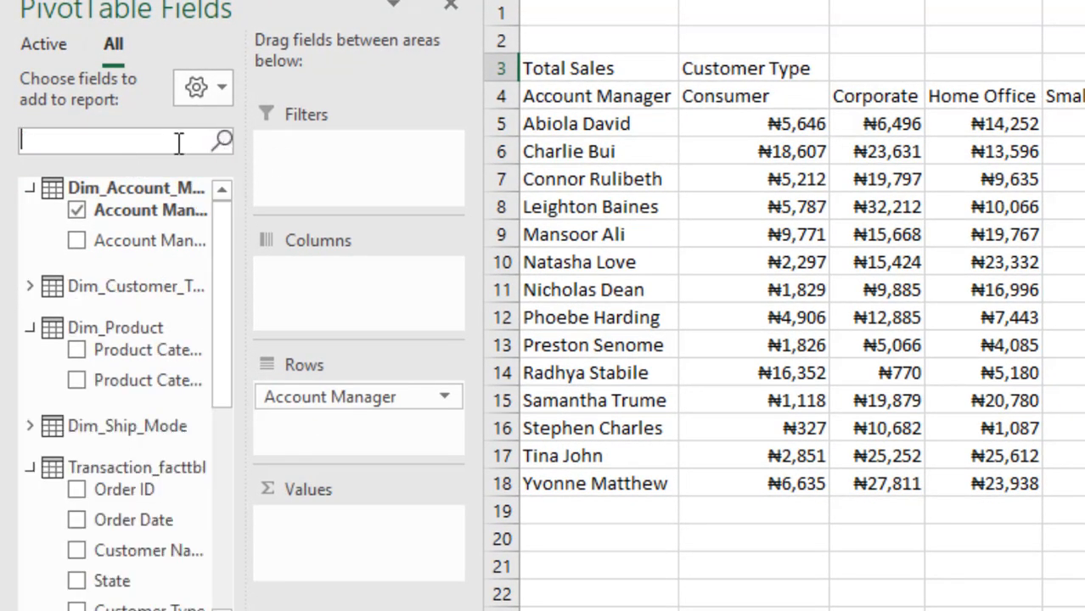
text(cus)
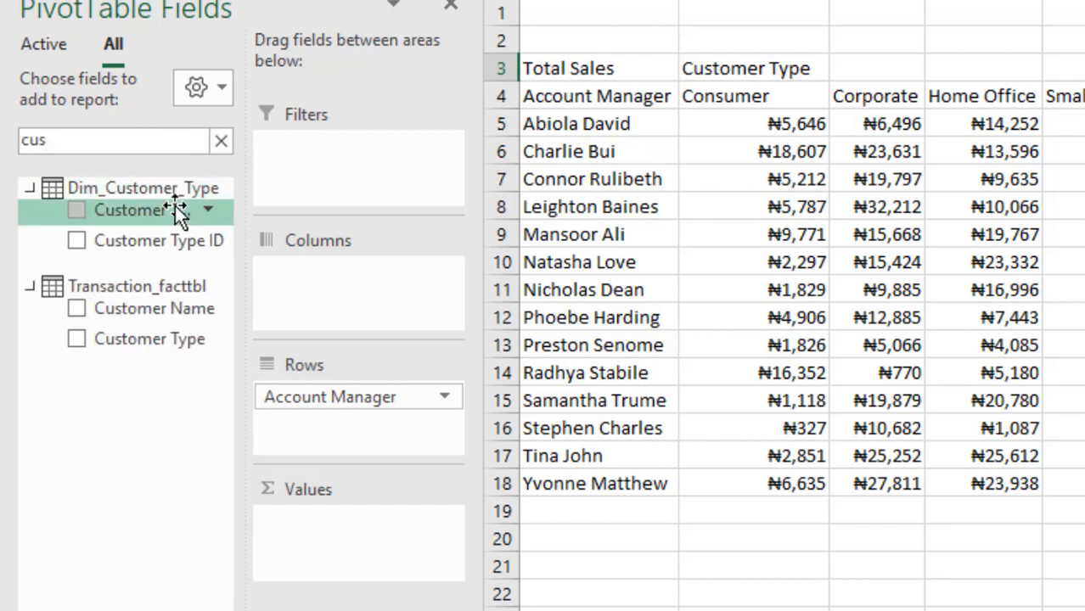
drag(174, 210, 318, 271)
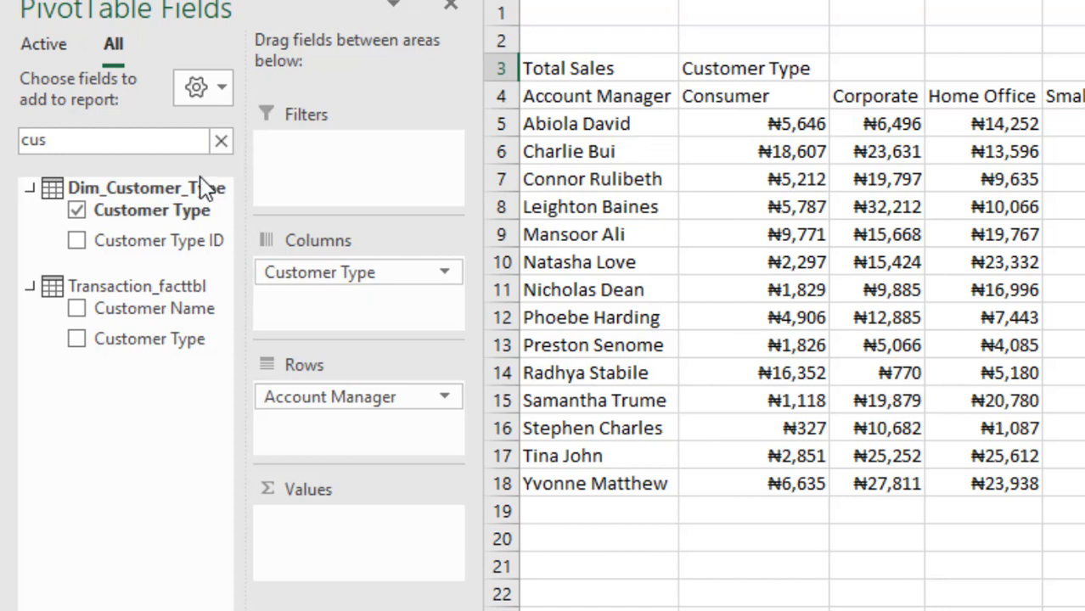
- Find the Total Sales measure of Transaction_facttbl with the search "tot" and add it to the PivotTable values
click(211, 142)
key(BackSpace)
key(BackSpace)
key(BackSpace)
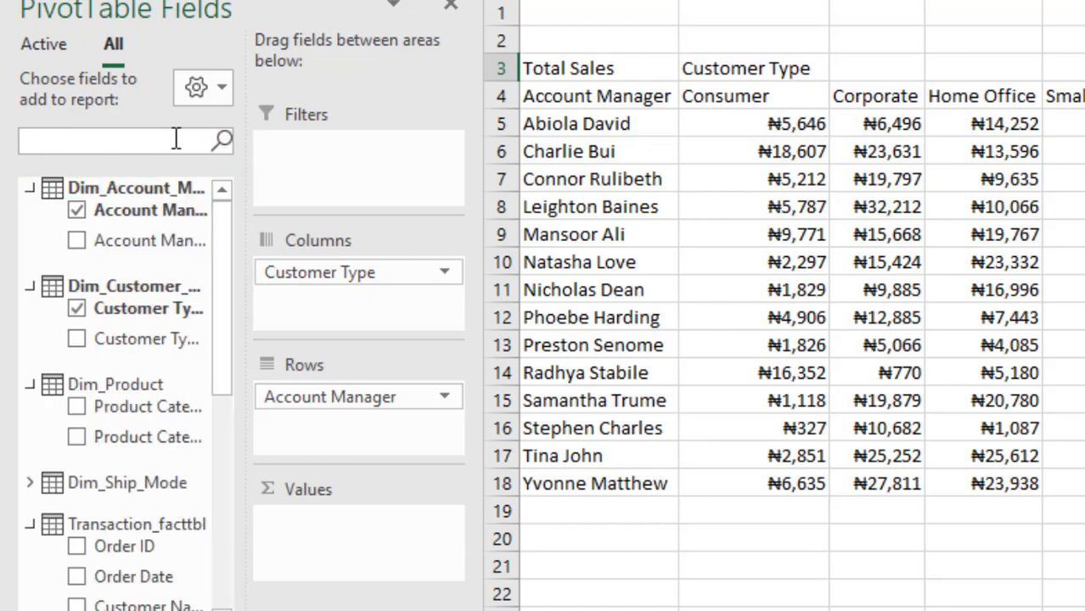
text(tot)
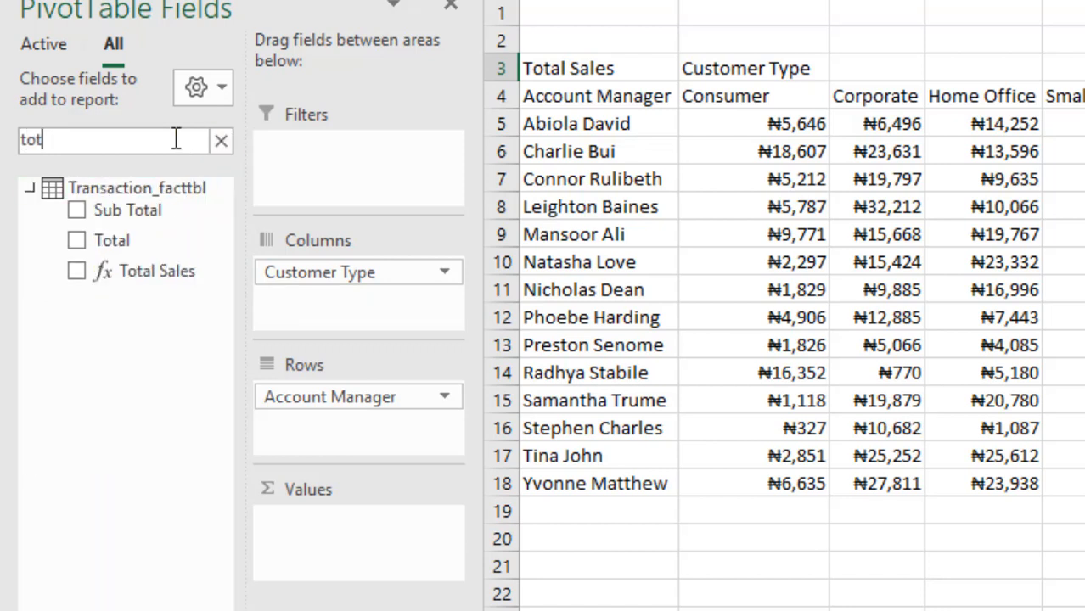
click(81, 270)
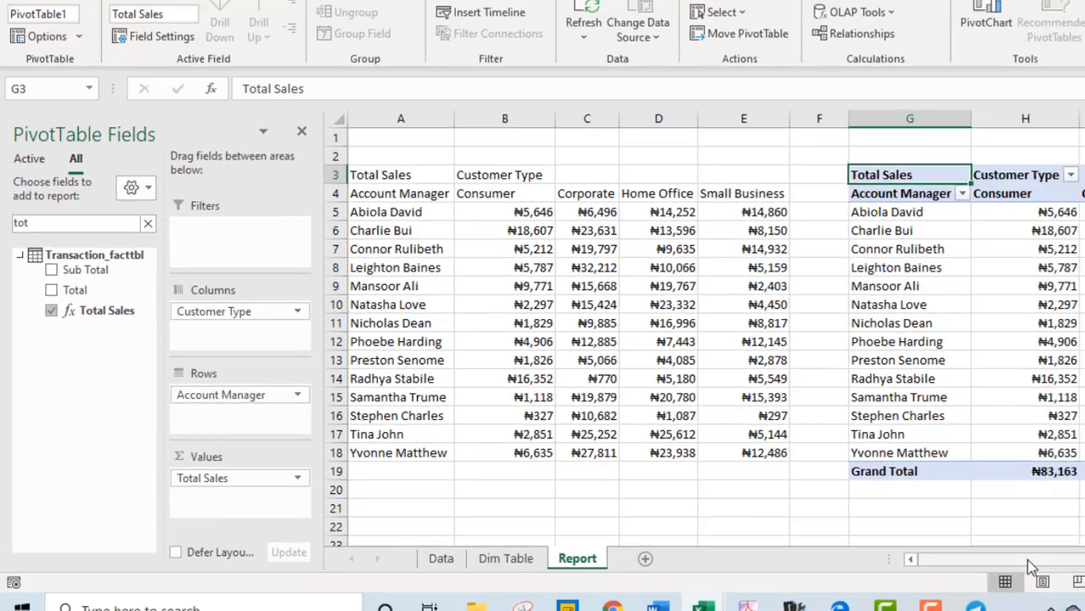
- Close the PivotTable field list to show the cube formula report and the PivotTable side by side
mouse_move(1027, 560)
mouse_down()
mouse_move(1052, 560)
mouse_move(1040, 561)
mouse_up()
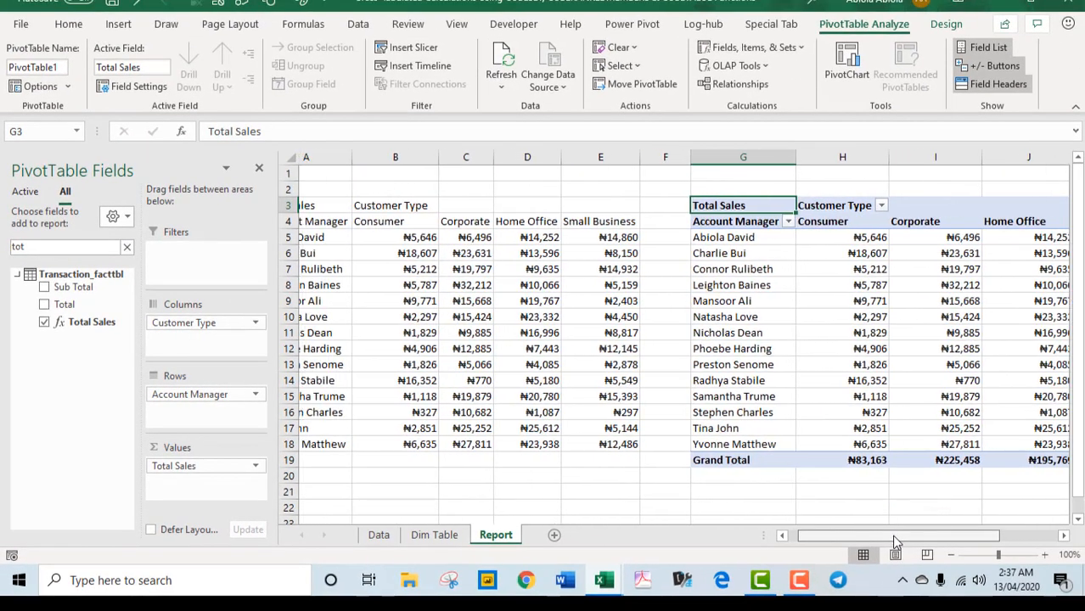
drag(891, 535, 875, 536)
click(257, 169)
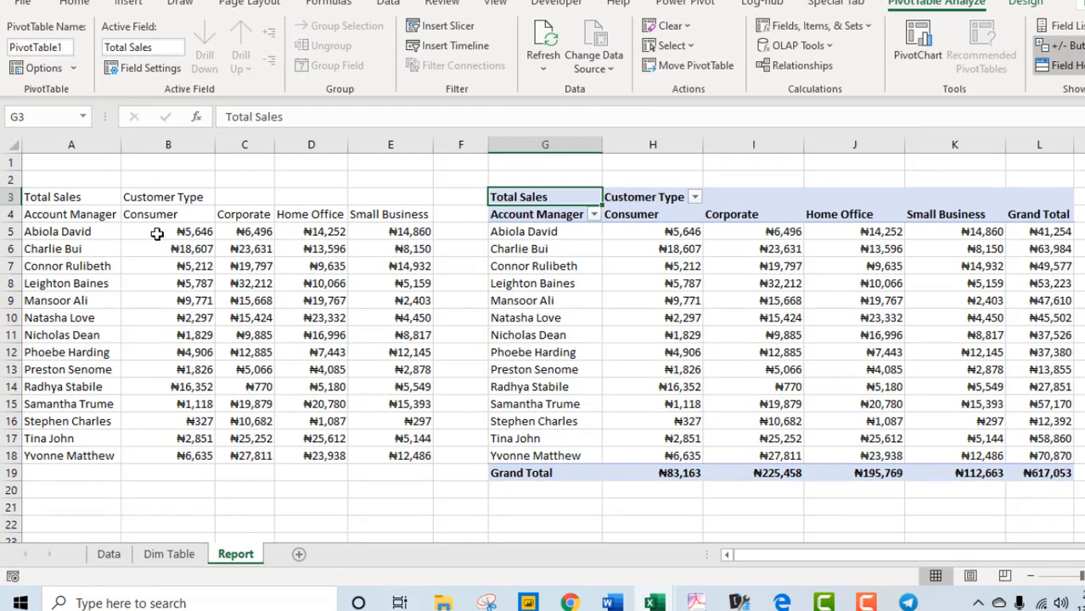
- Check the sum of the cube formula range B5:E18 against the PivotTable's grand total and compare individual cells
drag(157, 235, 416, 456)
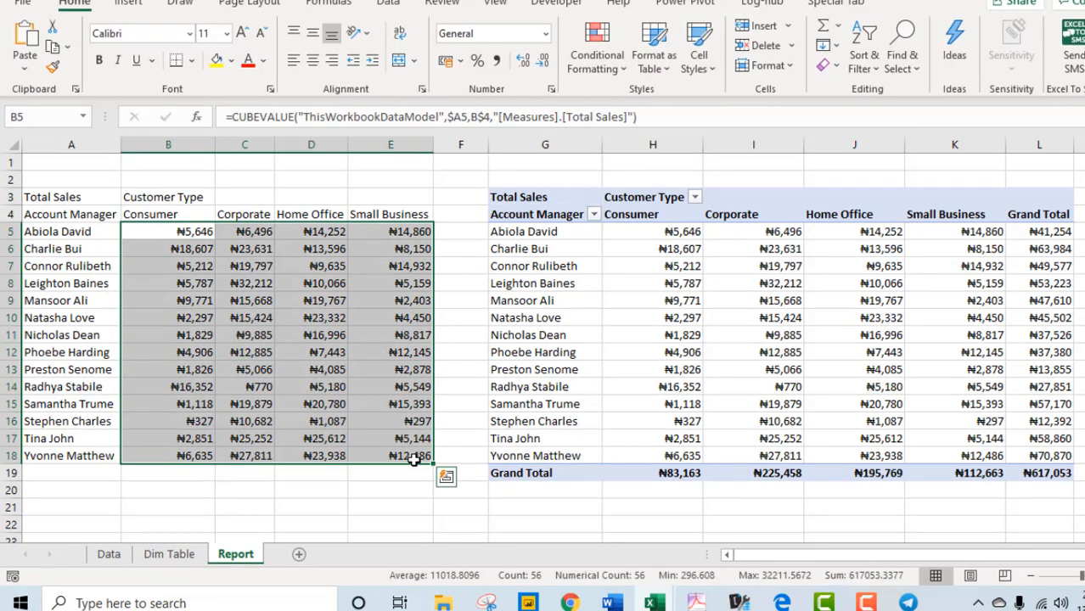
click(416, 456)
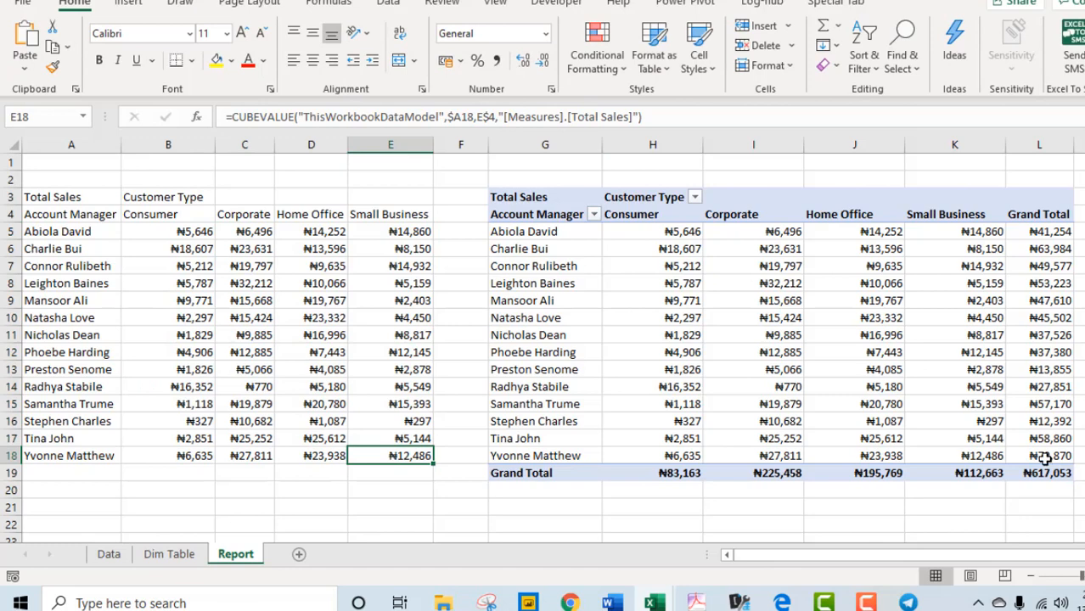
click(976, 456)
click(310, 422)
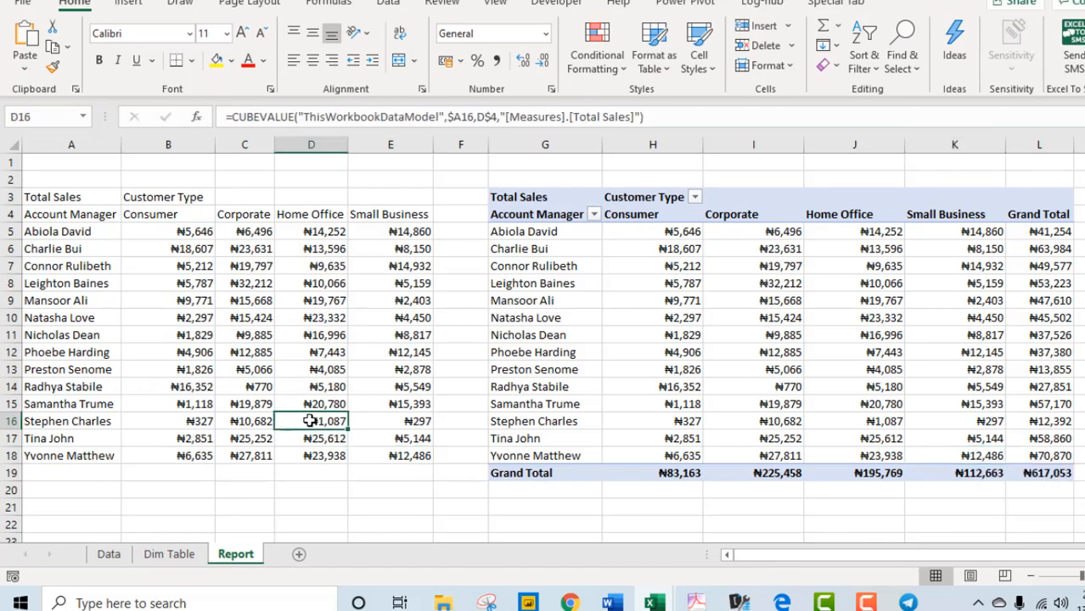